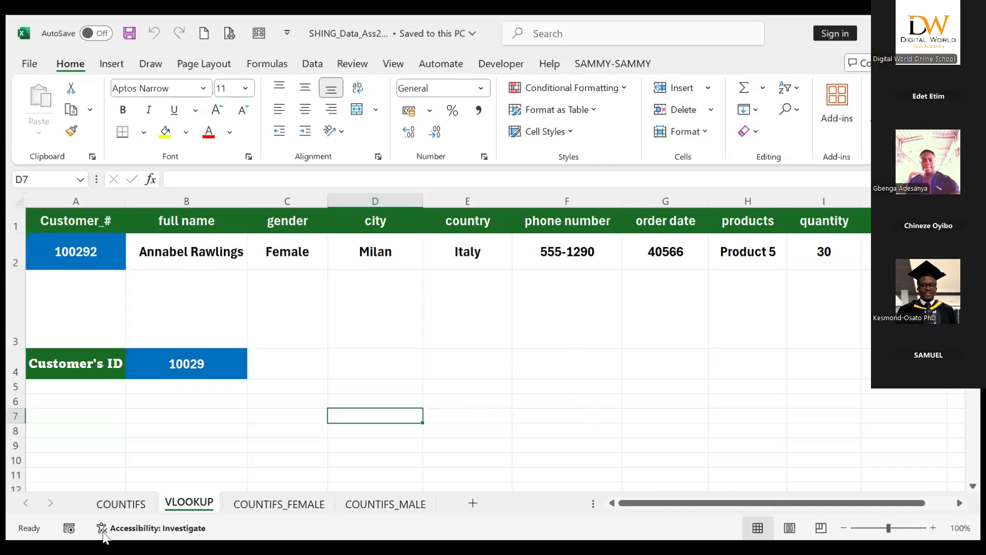
pyautogui.click(111, 484)
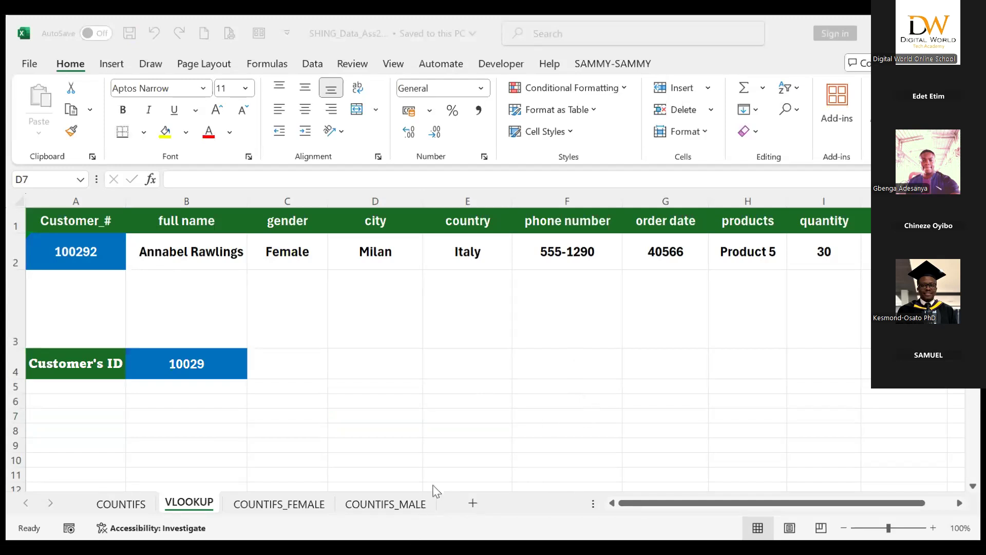
pyautogui.click(320, 493)
pyautogui.click(320, 494)
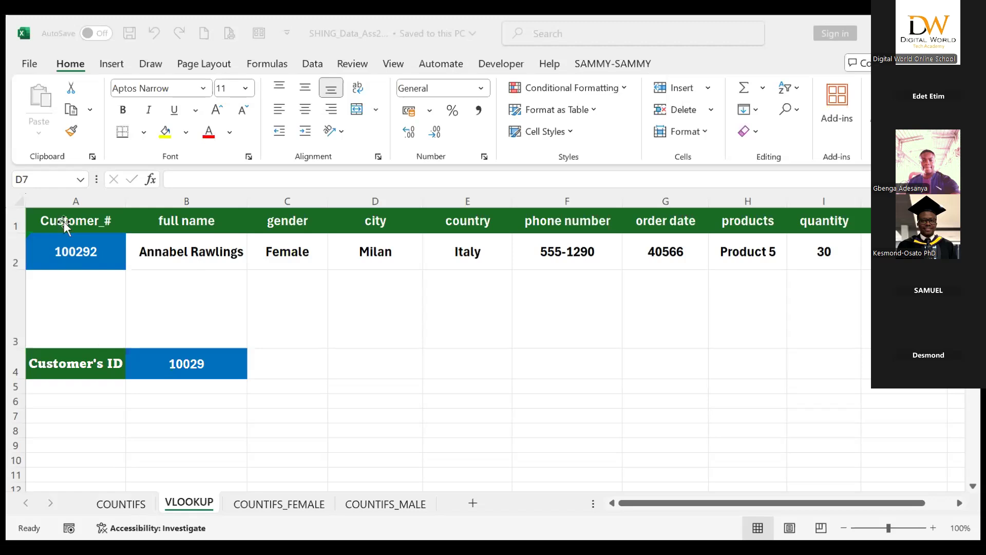
pyautogui.hotkey('ctrl', 'c')
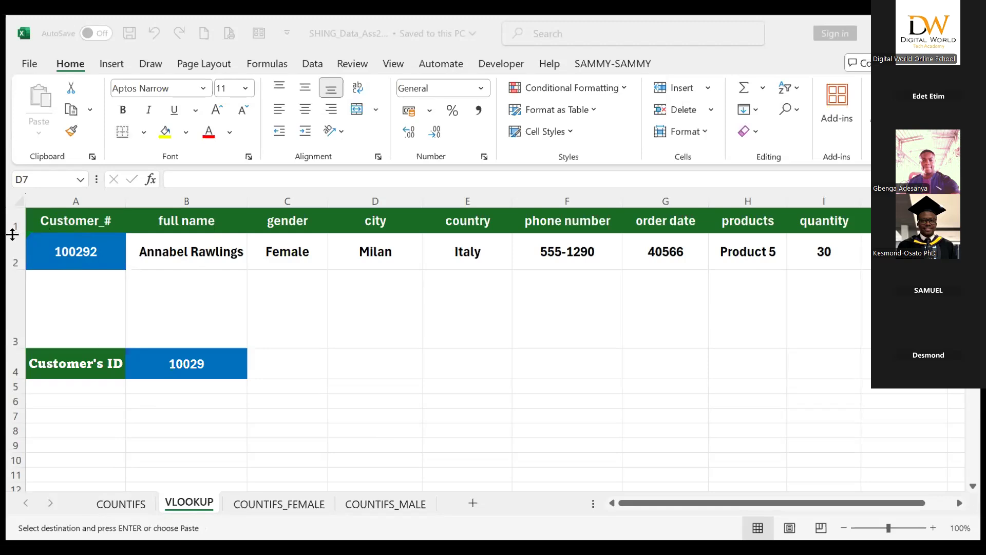
pyautogui.press('Escape')
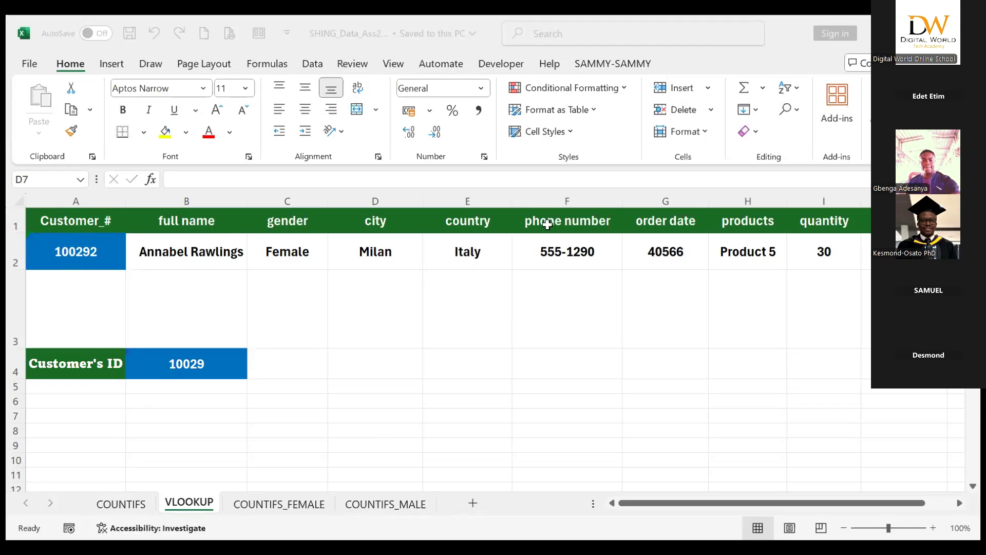
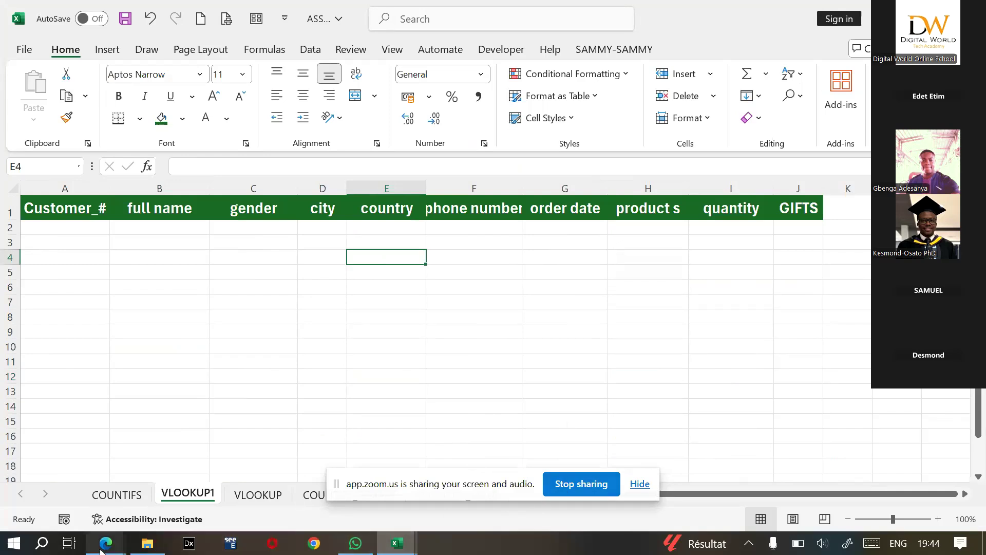
# Switch to the Zoom meeting in the browser, accept the host's unmute request, and return to the ASS.xlsx workbook.
pyautogui.moveTo(103, 548)
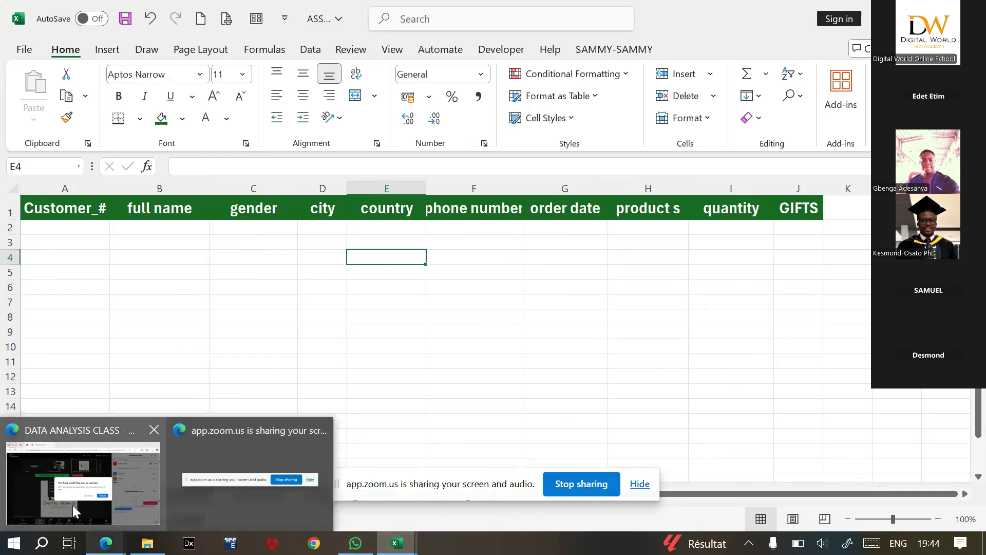
pyautogui.click(75, 511)
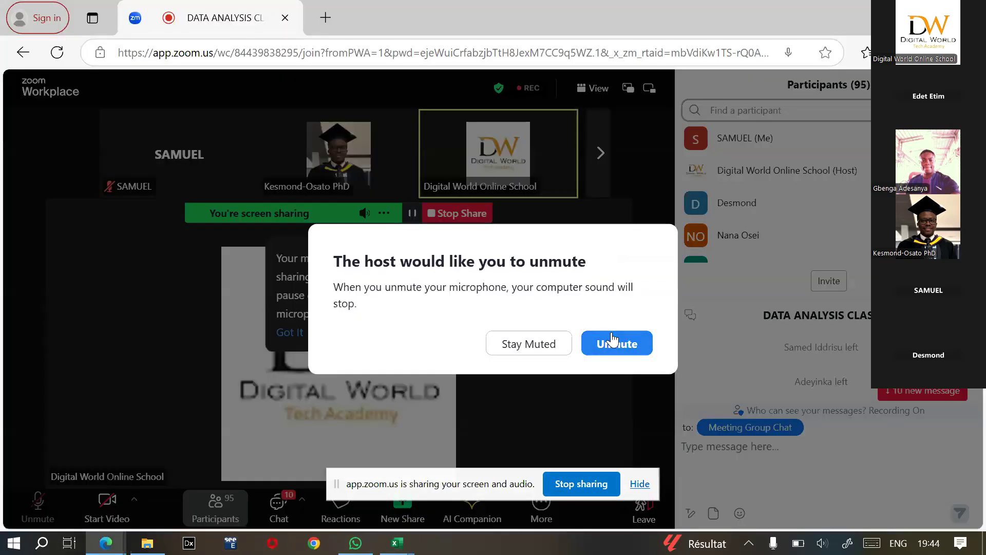
pyautogui.click(614, 344)
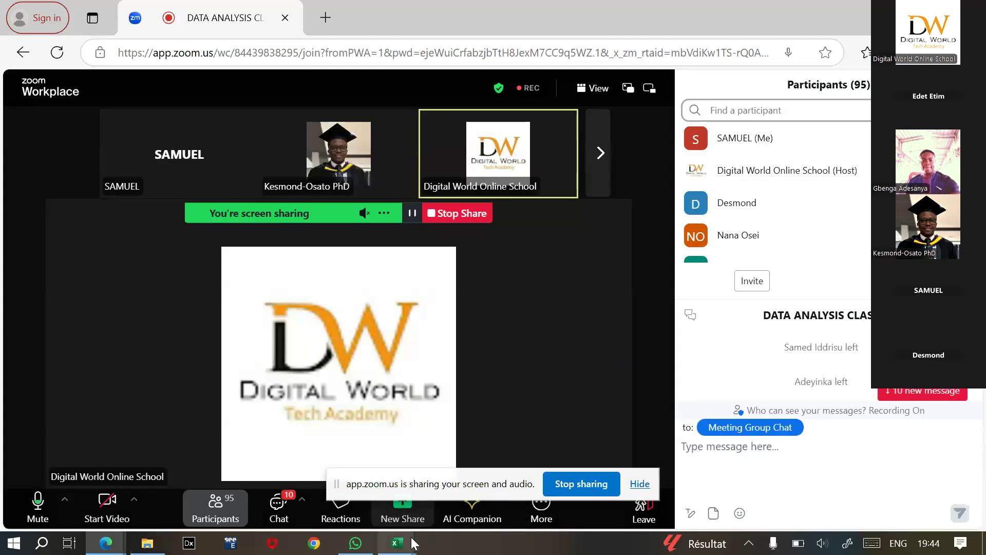
pyautogui.moveTo(403, 544)
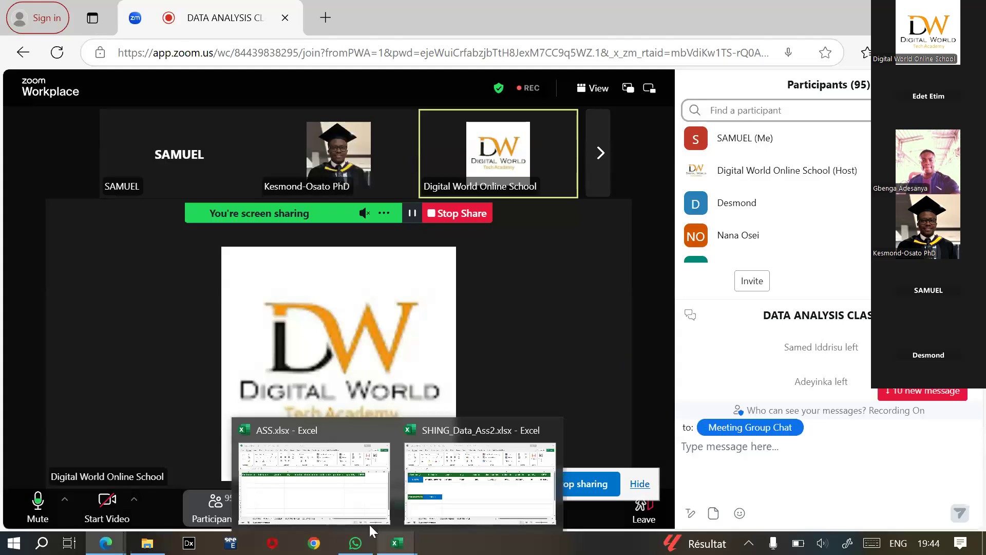
pyautogui.click(347, 514)
# Make row 2, directly below the headers on the VLOOKUP1 sheet, slightly taller.
pyautogui.click(390, 344)
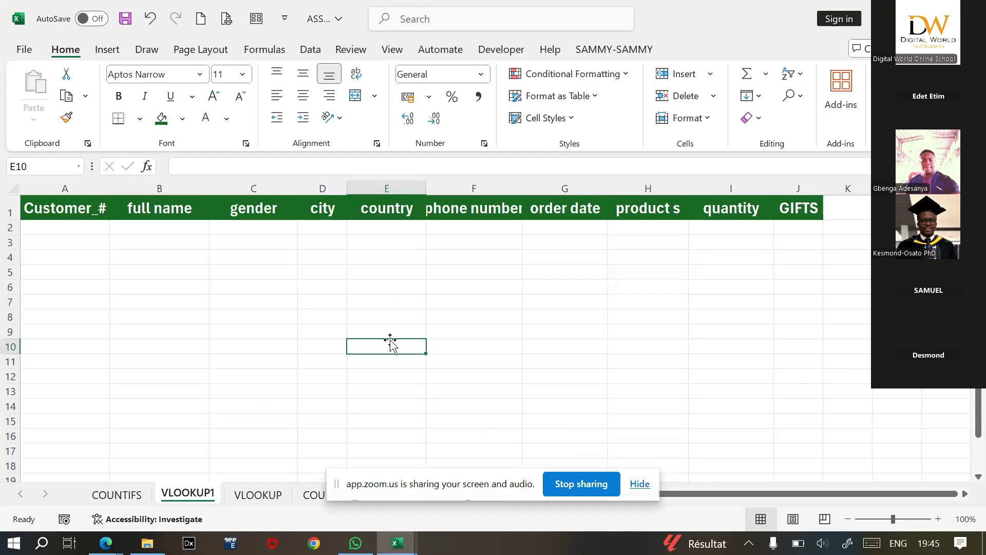
pyautogui.click(938, 516)
pyautogui.click(938, 515)
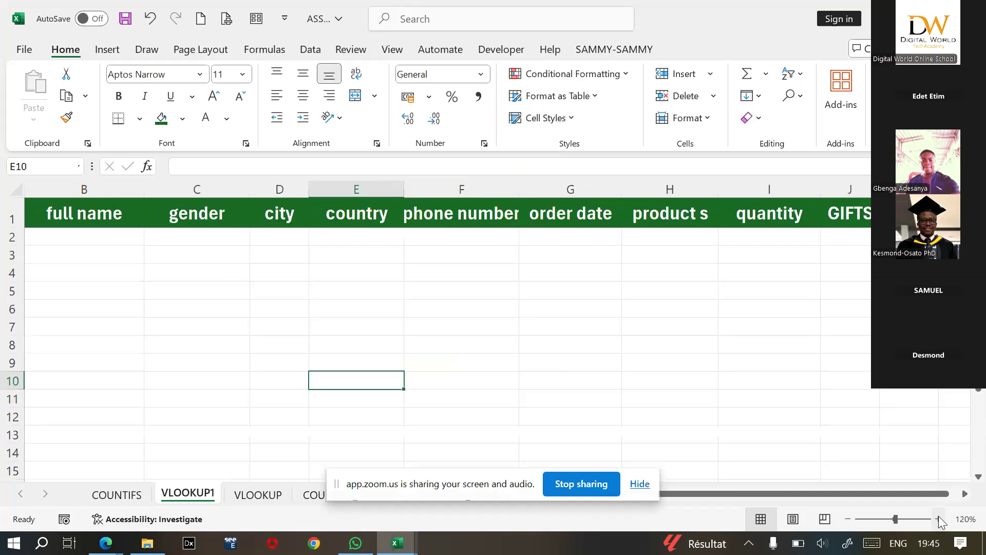
pyautogui.moveTo(904, 494); pyautogui.dragTo(856, 502)
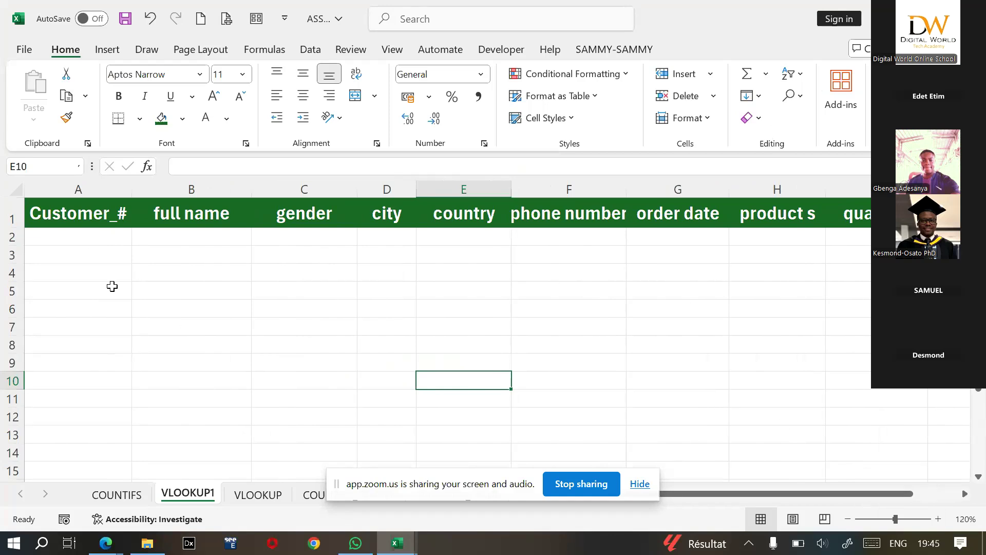
pyautogui.click(91, 241)
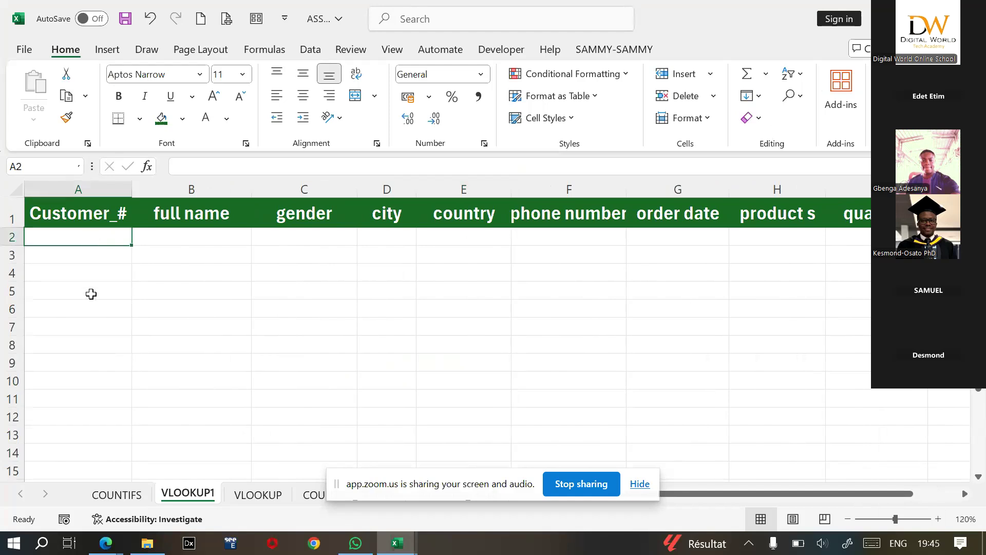
pyautogui.moveTo(8, 246); pyautogui.dragTo(7, 253)
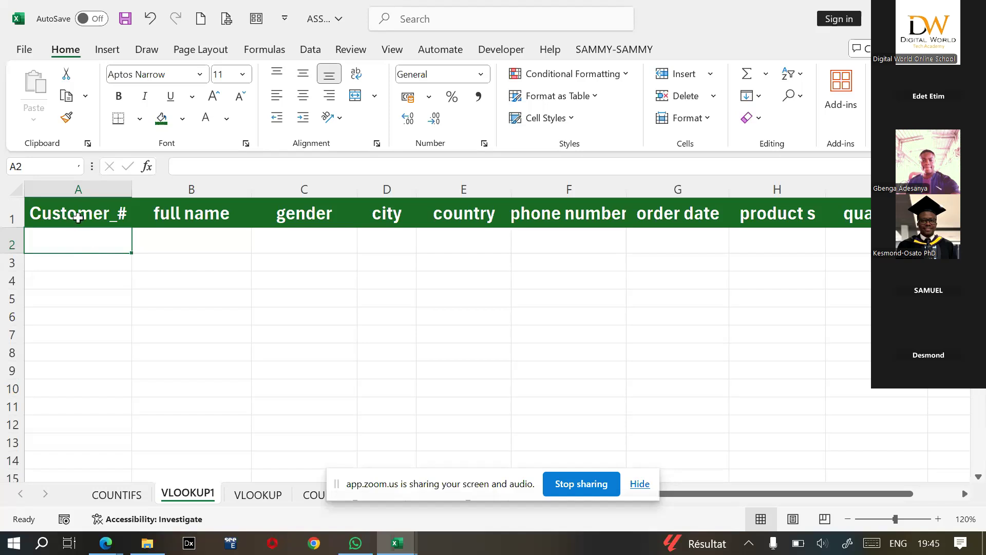
pyautogui.click(114, 495)
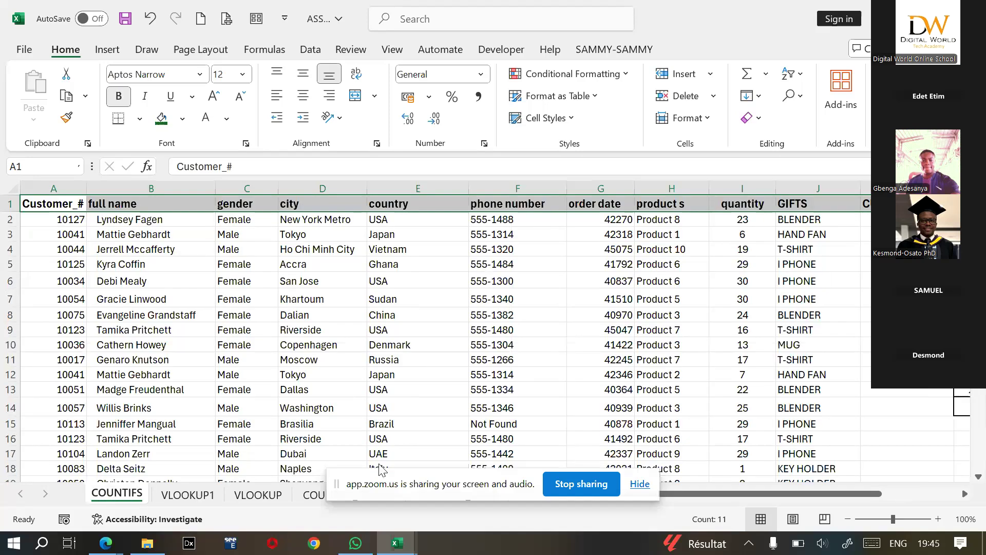
pyautogui.click(188, 495)
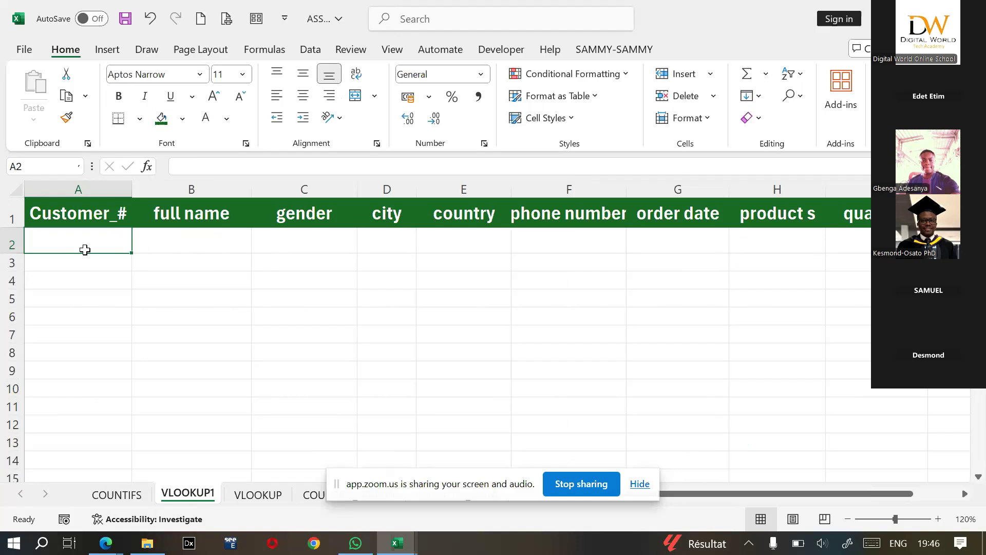
pyautogui.click(91, 274)
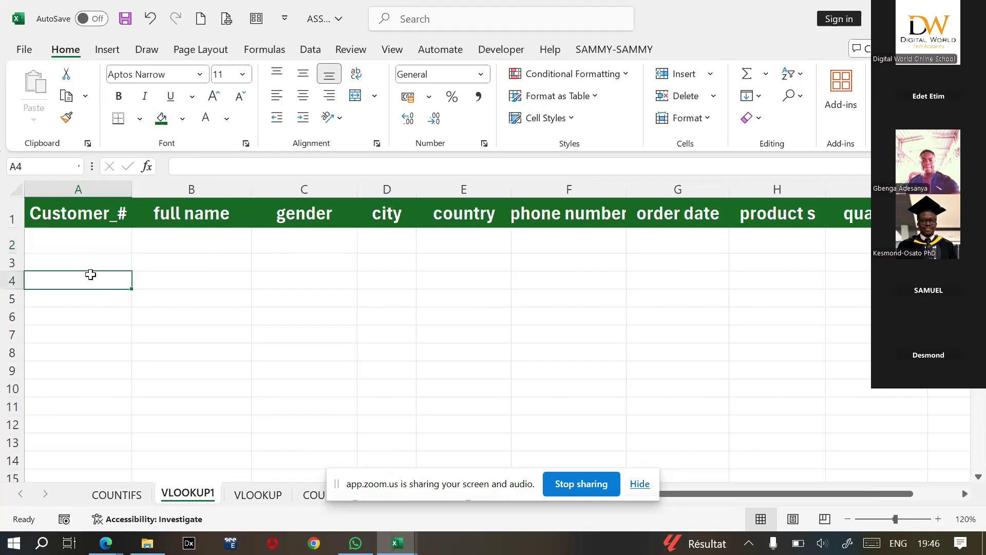
# Start a data validation rule for cell A2 on the VLOOKUP1 sheet that allows a List.
pyautogui.click(95, 246)
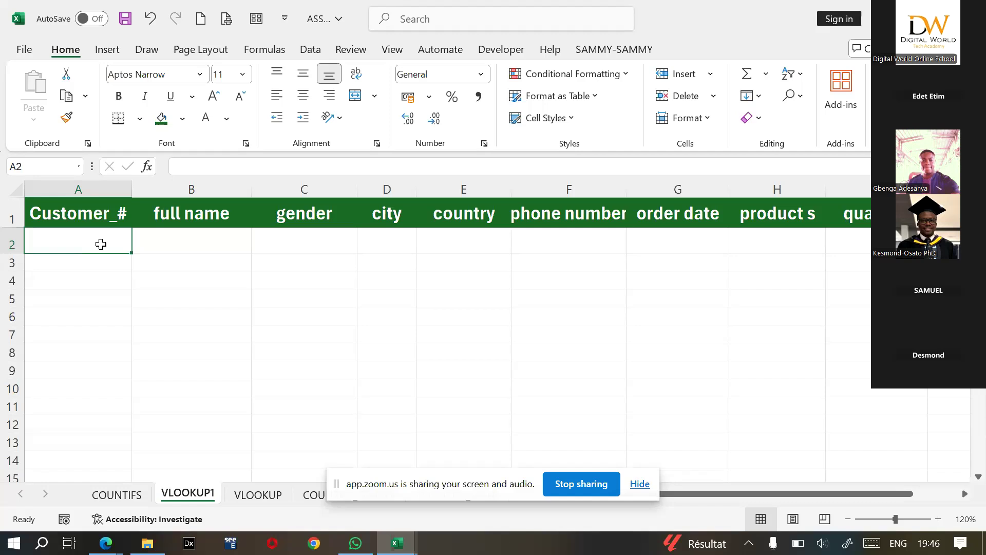
pyautogui.click(306, 53)
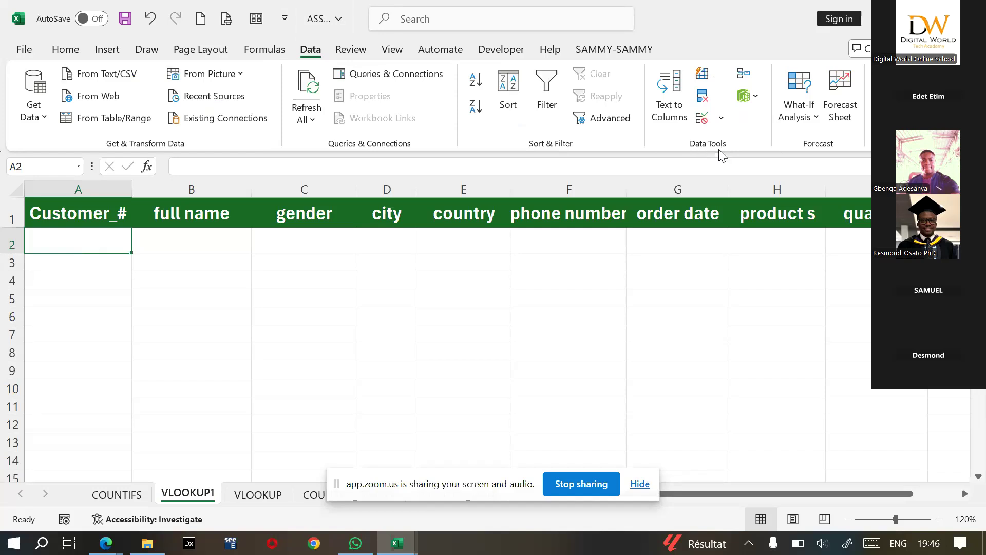
pyautogui.click(705, 122)
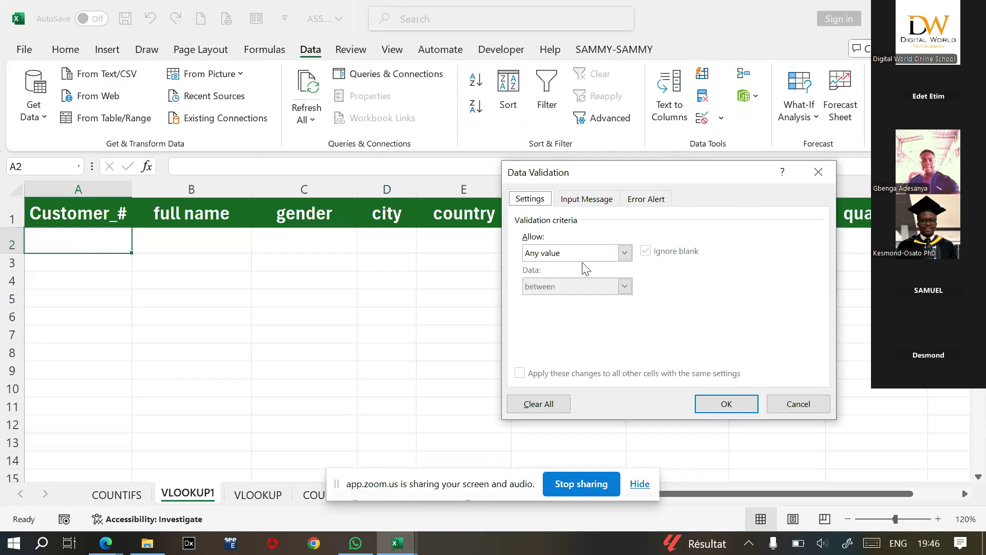
pyautogui.click(625, 254)
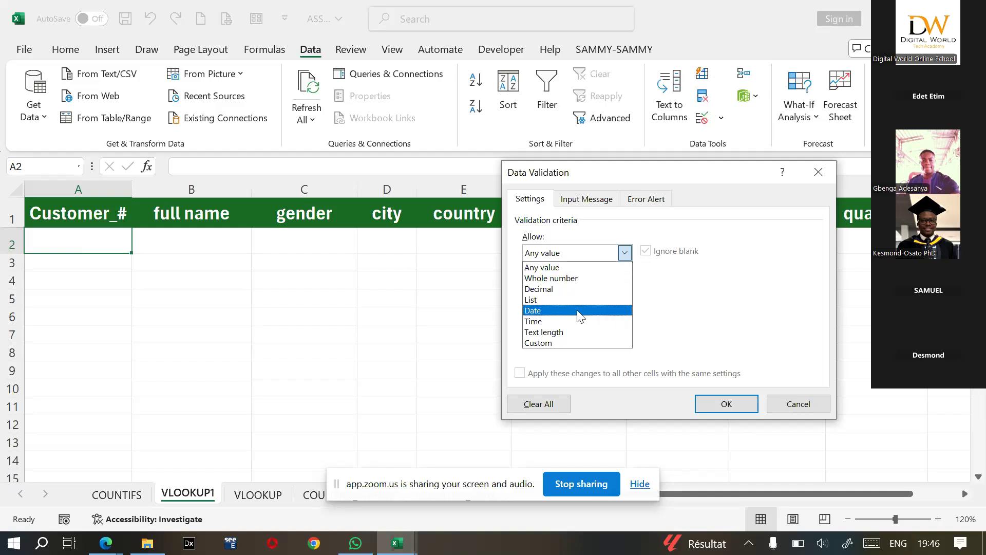
pyautogui.click(532, 300)
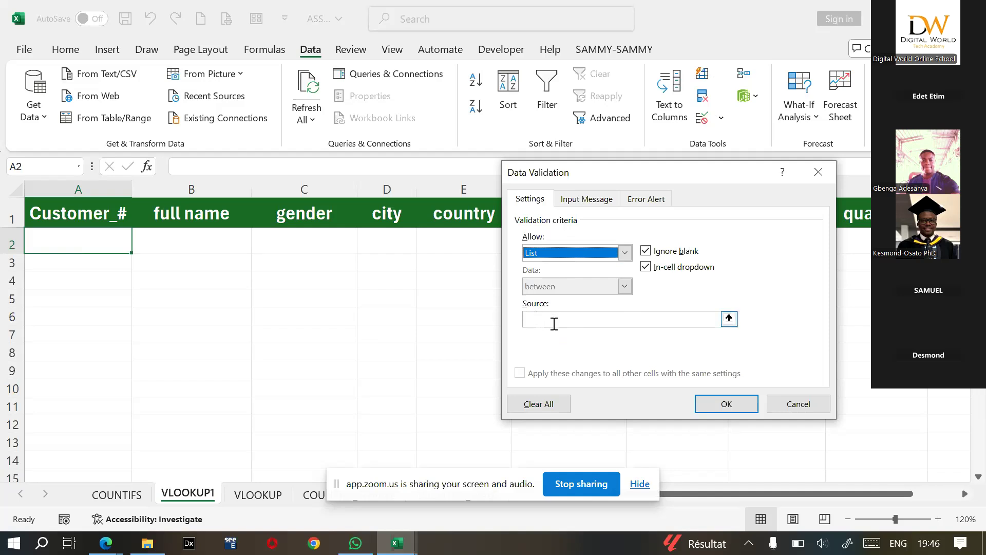
# Set the validation list's source to the customer numbers in COUNTIFS!$A$2:$A$501.
pyautogui.click(729, 319)
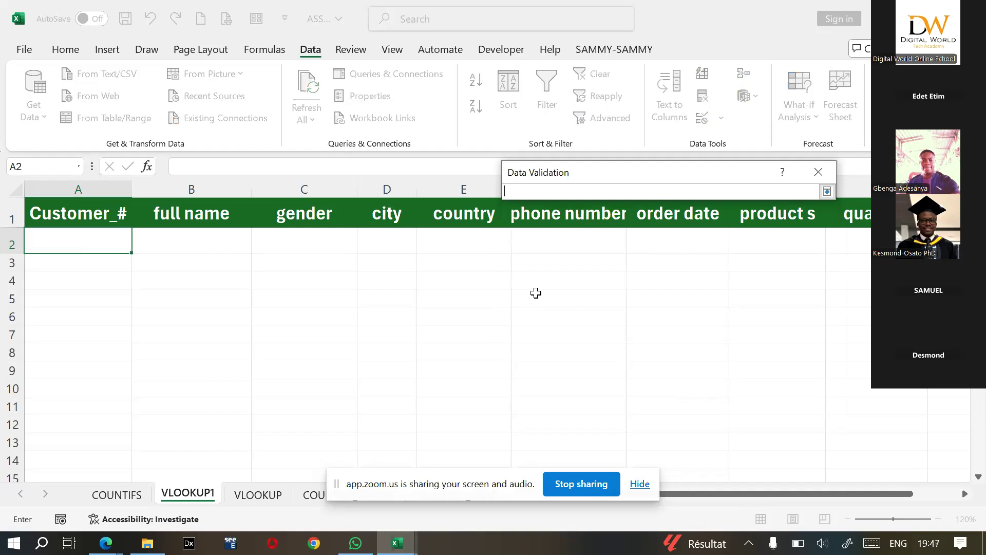
pyautogui.click(137, 496)
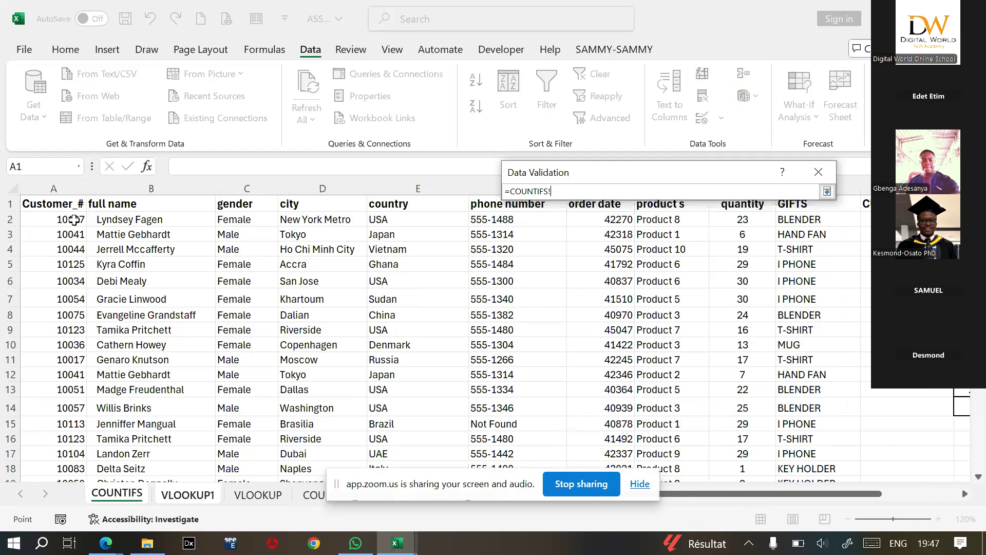
pyautogui.click(74, 220)
pyautogui.hotkey('ctrl', 'shift', 'Down')
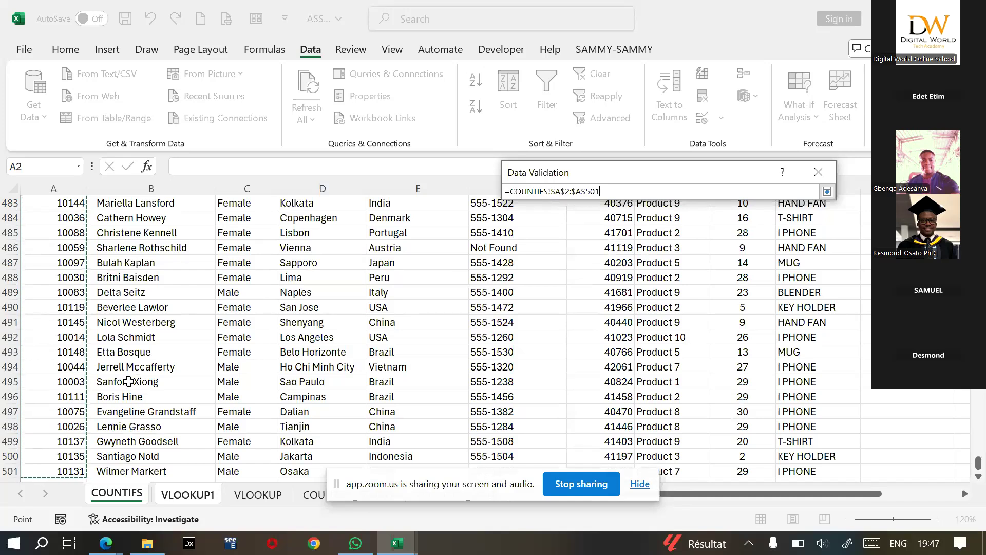
pyautogui.click(826, 191)
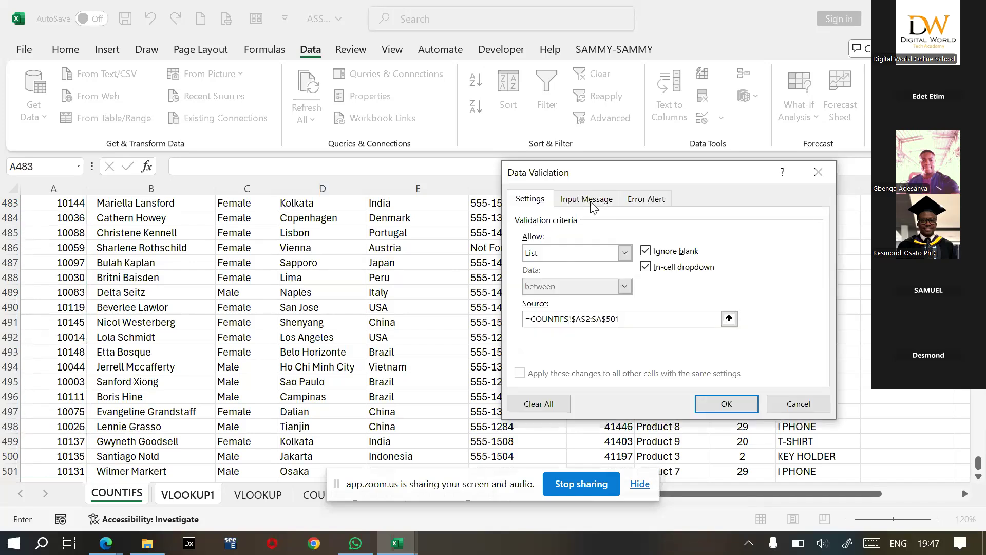
# Add a validation input message titled "INPUT DATA" with the text "please select the customer's ID".
pyautogui.click(593, 206)
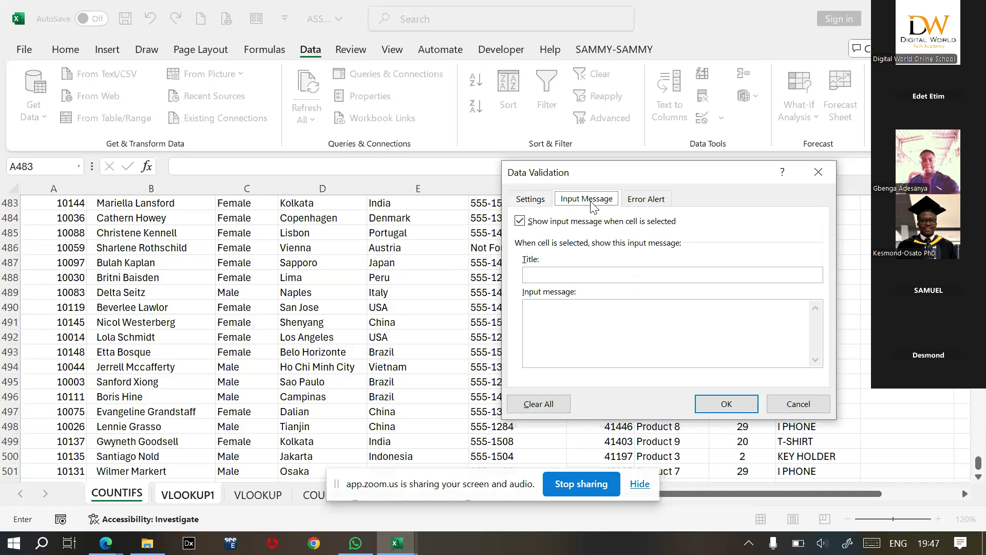
pyautogui.click(566, 274)
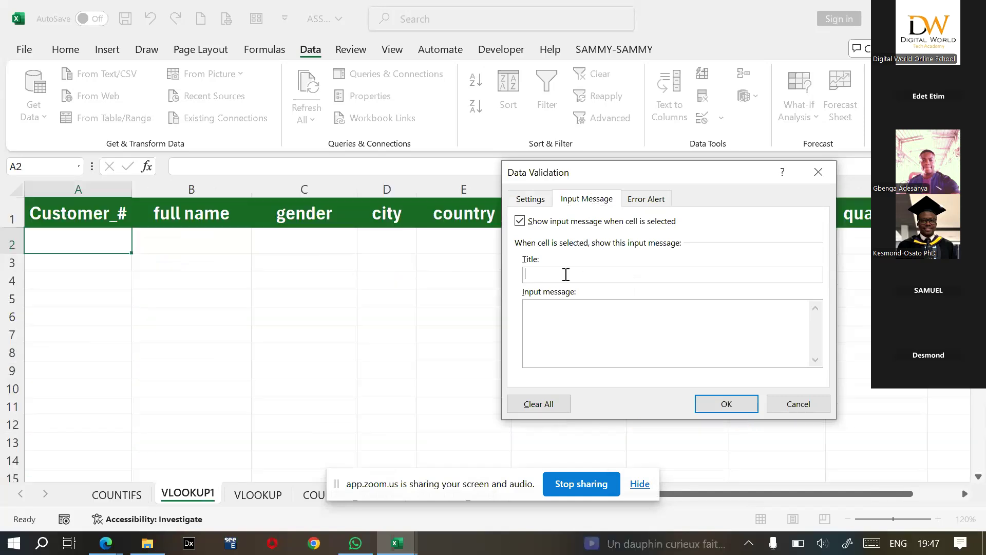
pyautogui.write('I')
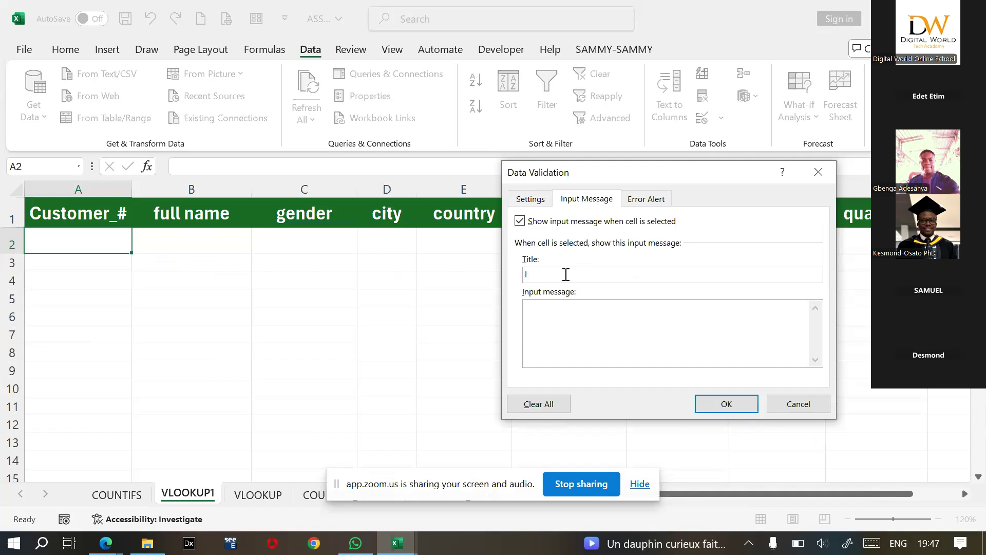
pyautogui.write('NPUT D')
pyautogui.write('AT')
pyautogui.write('p')
pyautogui.write('lease')
pyautogui.write(' s')
pyautogui.write('elect t')
pyautogui.write('he ')
pyautogui.write('customer')
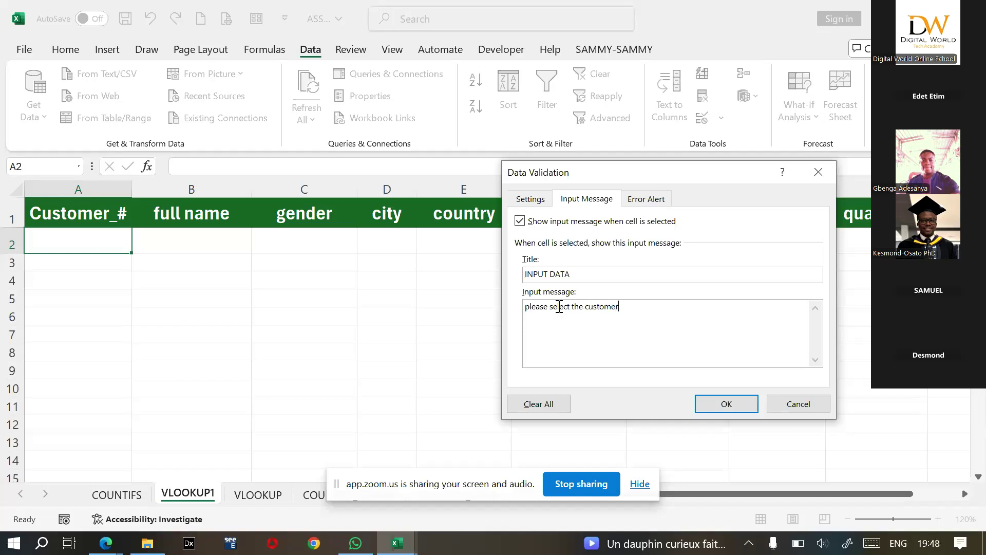
pyautogui.write("'s ID")
# Add a Warning-style error alert titled "Not found" with the message "Please select the correct customer's ID" and apply the validation rule.
pyautogui.click(659, 203)
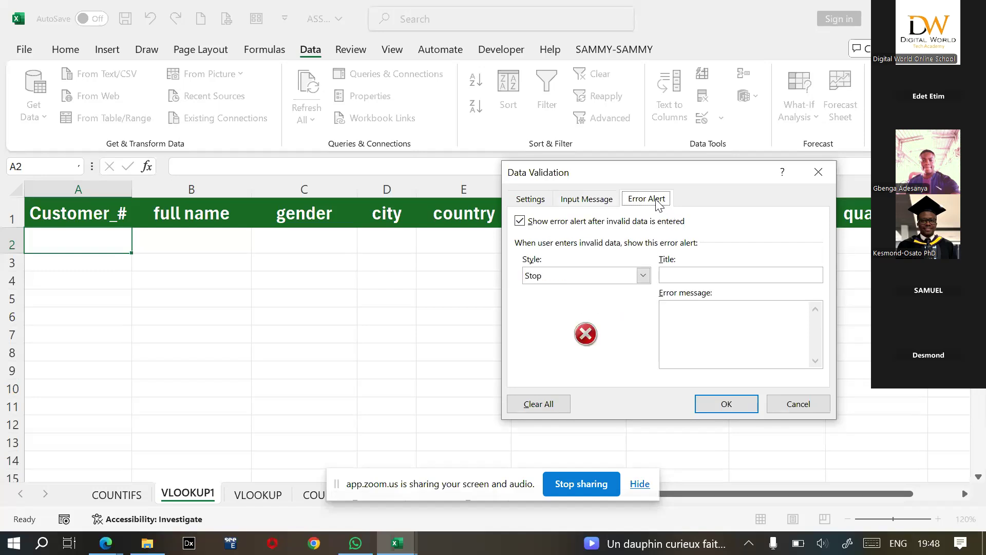
pyautogui.click(645, 278)
pyautogui.click(609, 300)
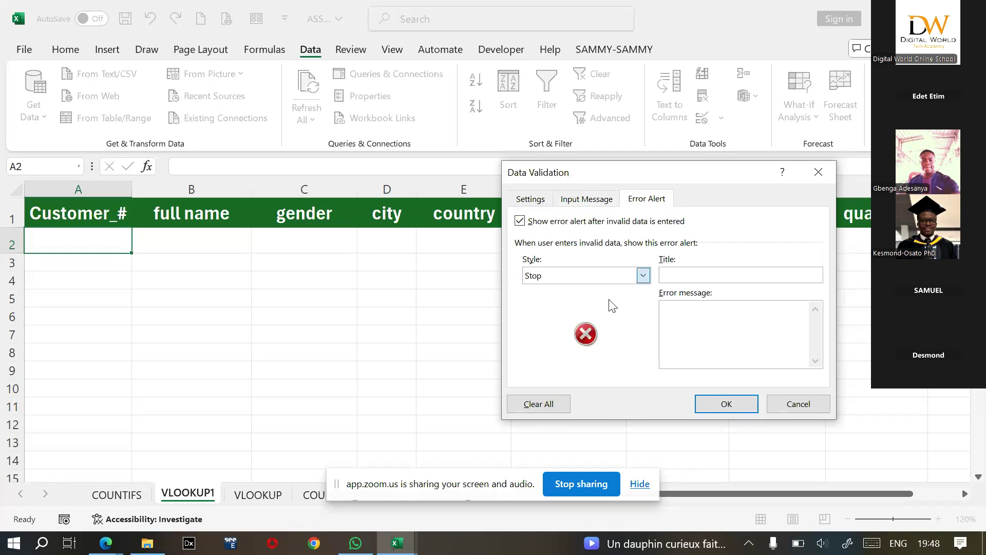
pyautogui.click(671, 276)
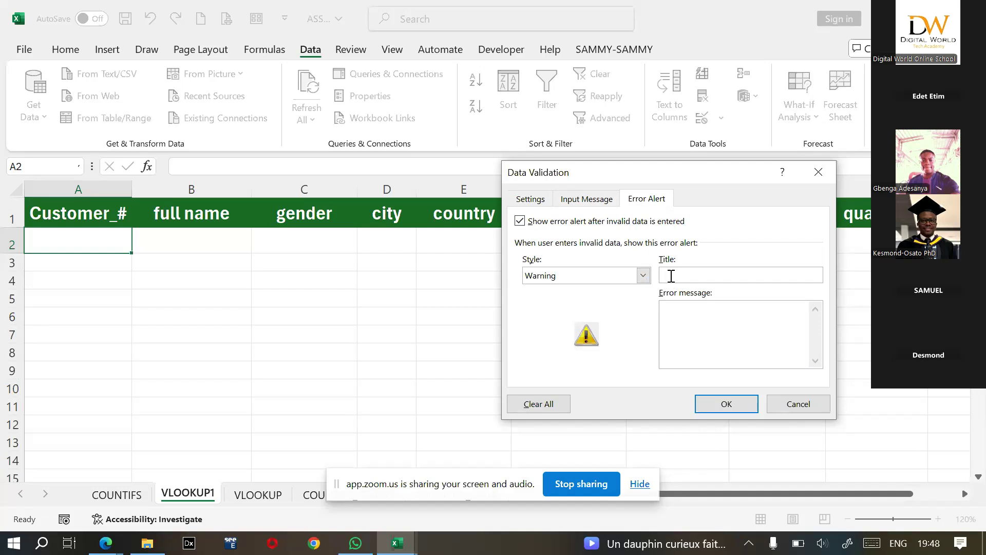
pyautogui.write('Not found')
pyautogui.click(688, 322)
pyautogui.write('Please select the correct')
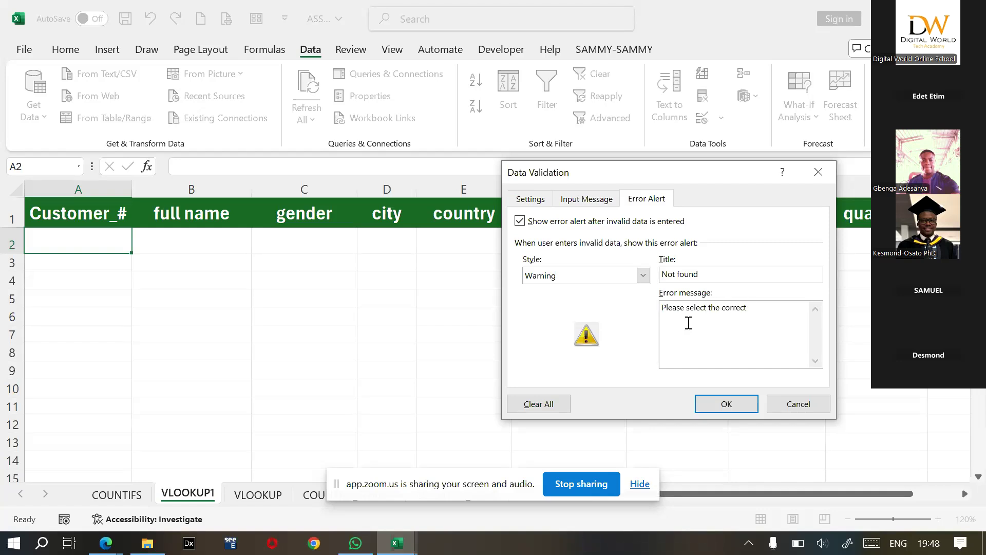
pyautogui.write(' cust')
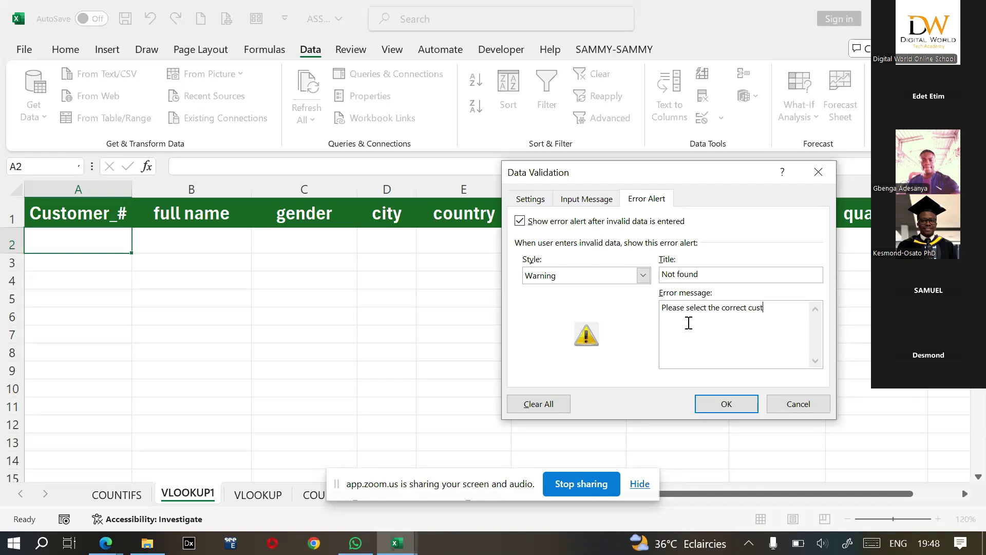
pyautogui.write("er's ID")
pyautogui.click(724, 406)
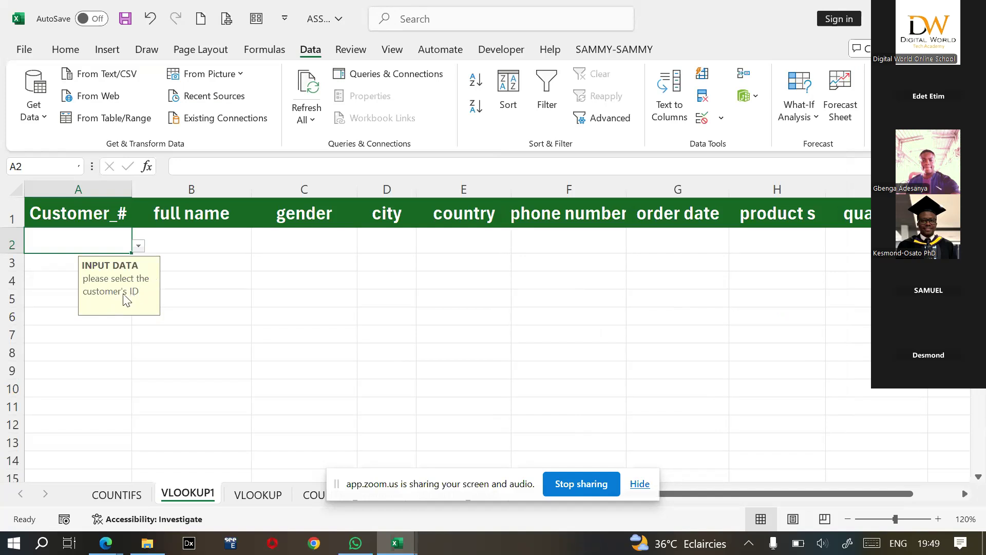
# Try out cell A2's drop-down by selecting the second, fourth and sixth customer numbers in the list one after another.
pyautogui.click(138, 246)
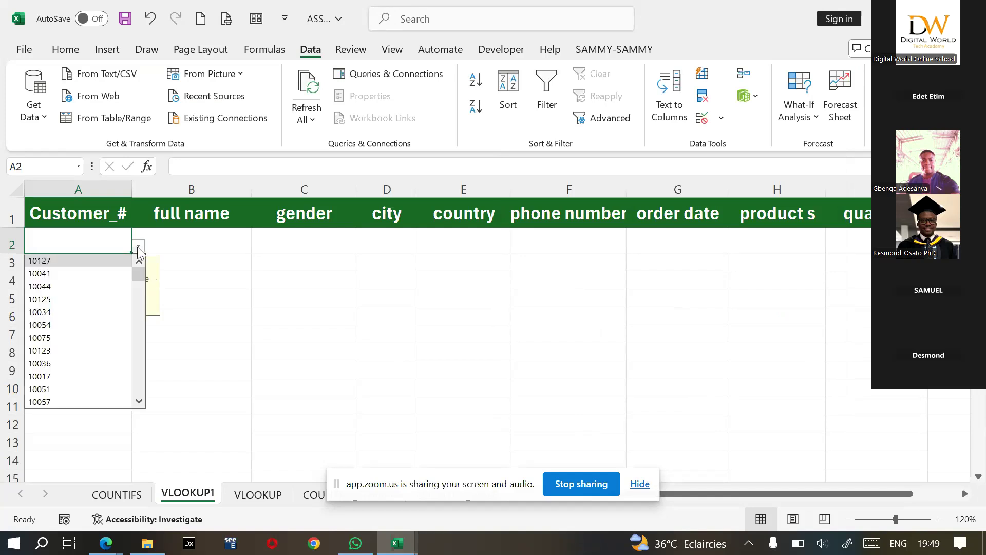
pyautogui.moveTo(139, 275)
pyautogui.mouseDown()
pyautogui.moveTo(154, 395)
pyautogui.moveTo(140, 378)
pyautogui.moveTo(142, 274)
pyautogui.mouseUp()
pyautogui.click(104, 274)
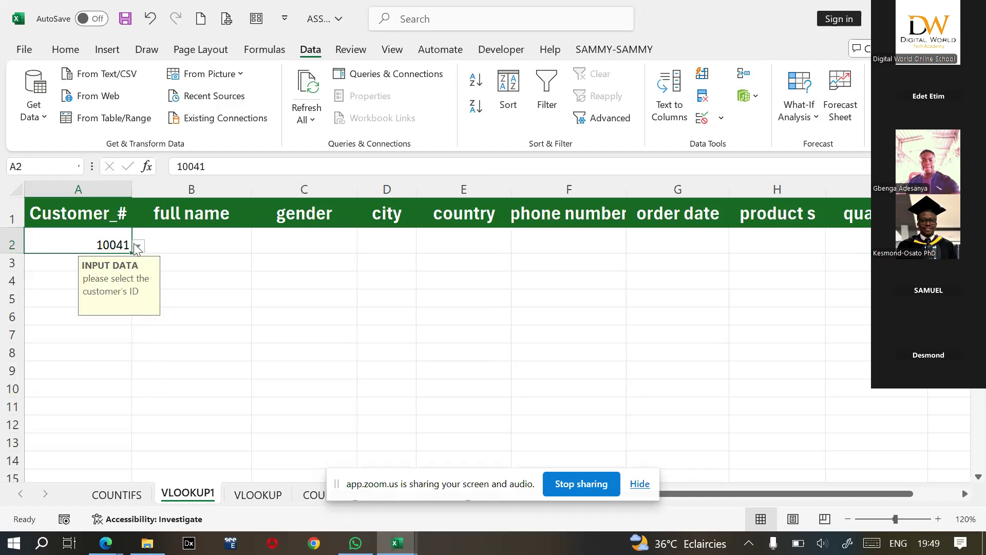
pyautogui.click(137, 246)
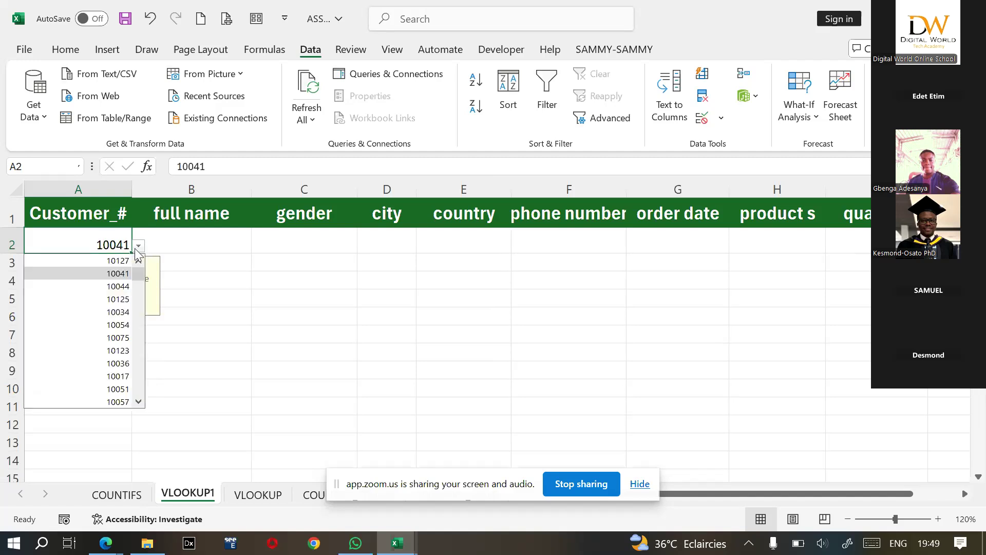
pyautogui.click(119, 299)
pyautogui.click(139, 246)
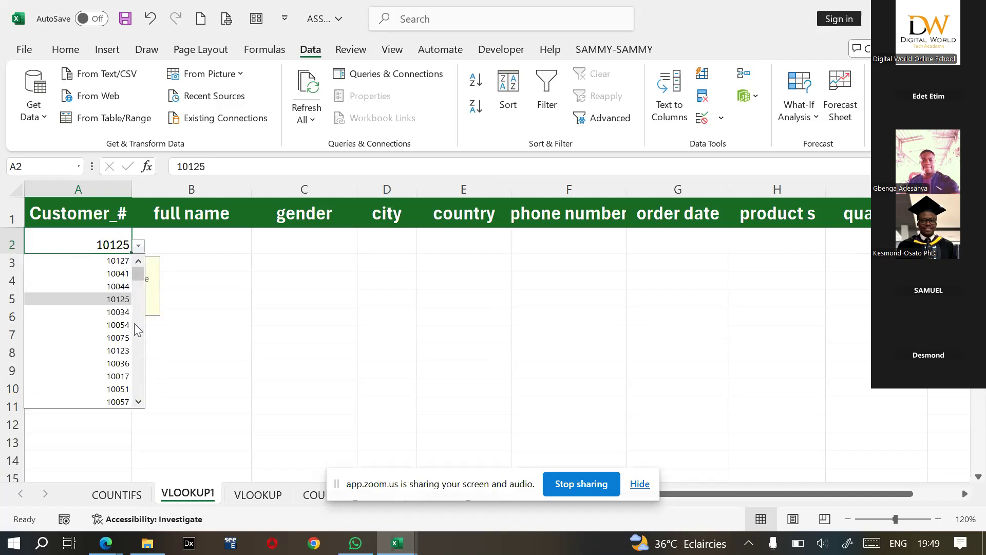
pyautogui.click(118, 325)
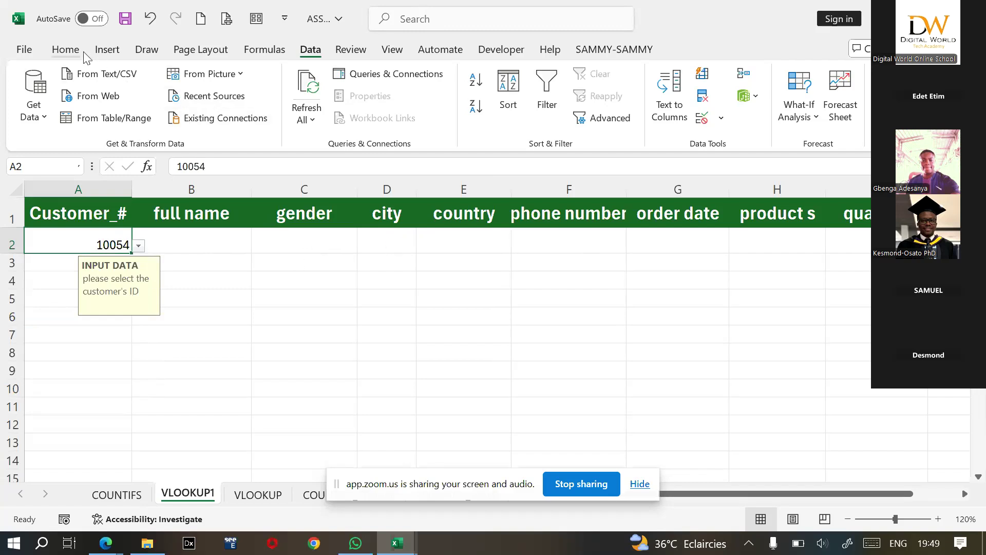
# Center the content of cell A2 both horizontally and vertically.
pyautogui.click(65, 51)
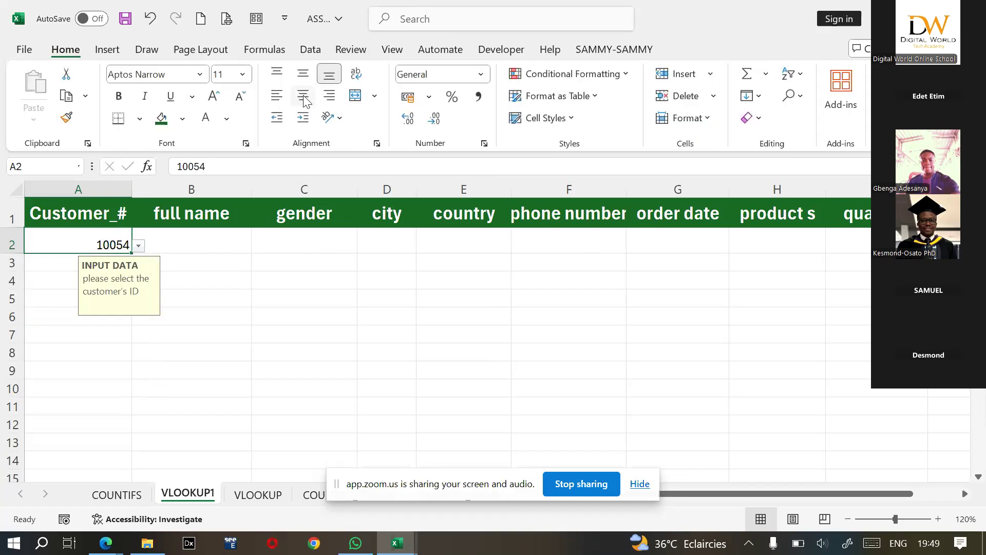
pyautogui.click(304, 96)
pyautogui.click(303, 73)
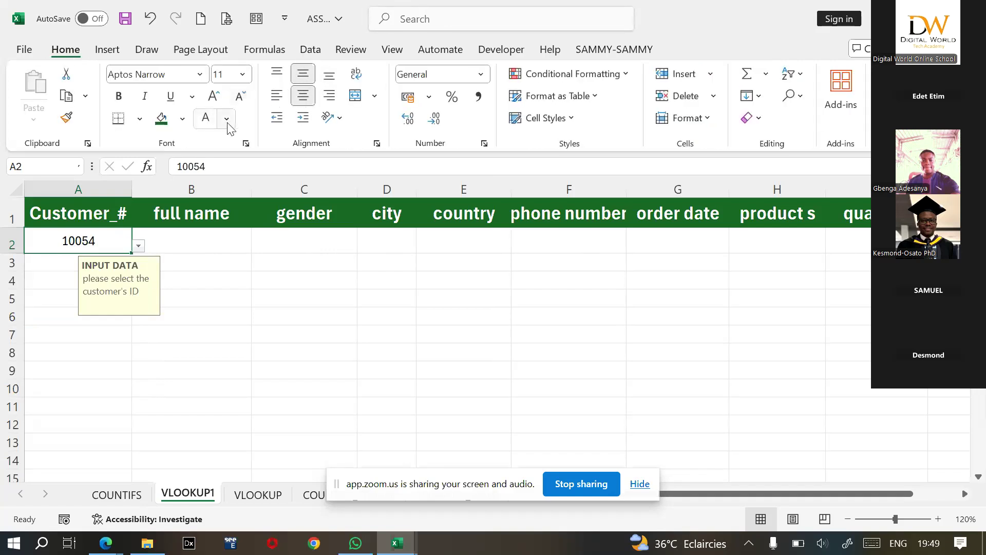
# Fill cell A2 with the standard Blue color and make its text white, bold and 14 pt.
pyautogui.click(183, 118)
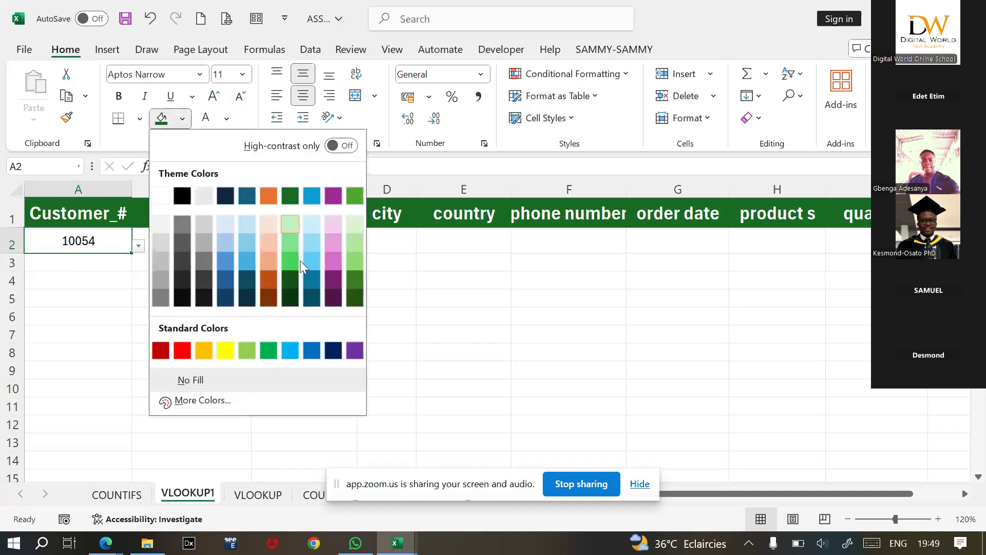
pyautogui.click(312, 350)
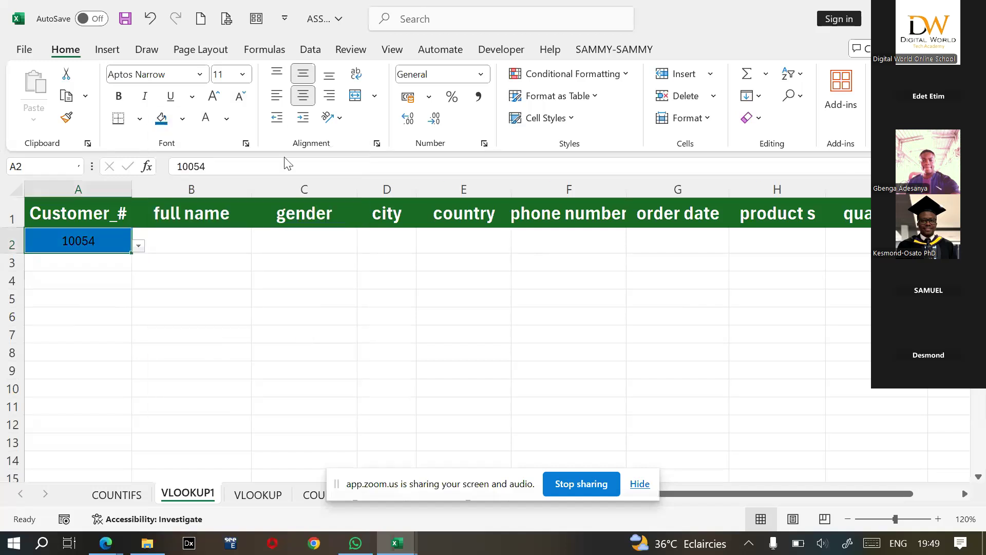
pyautogui.click(206, 118)
pyautogui.click(118, 96)
pyautogui.click(214, 96)
pyautogui.click(214, 97)
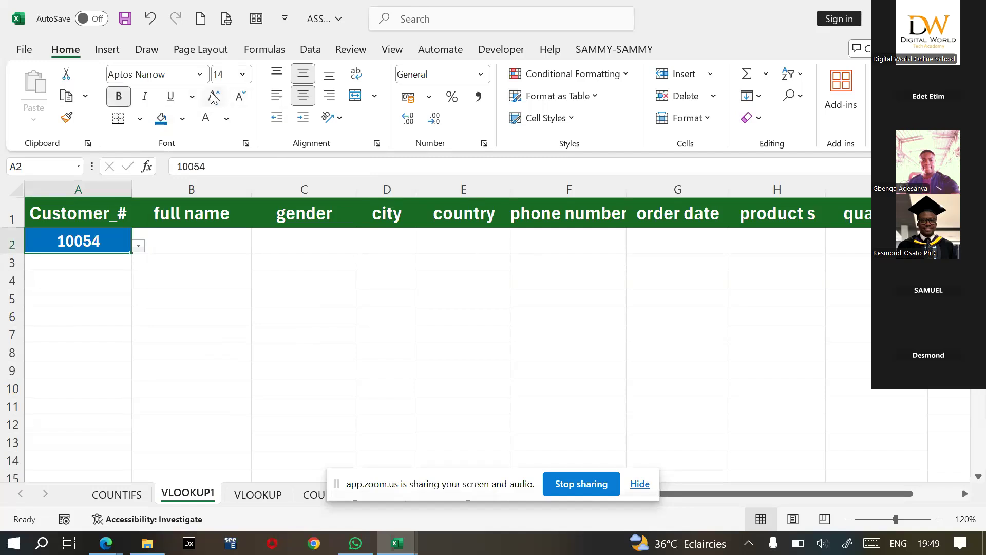
pyautogui.click(176, 319)
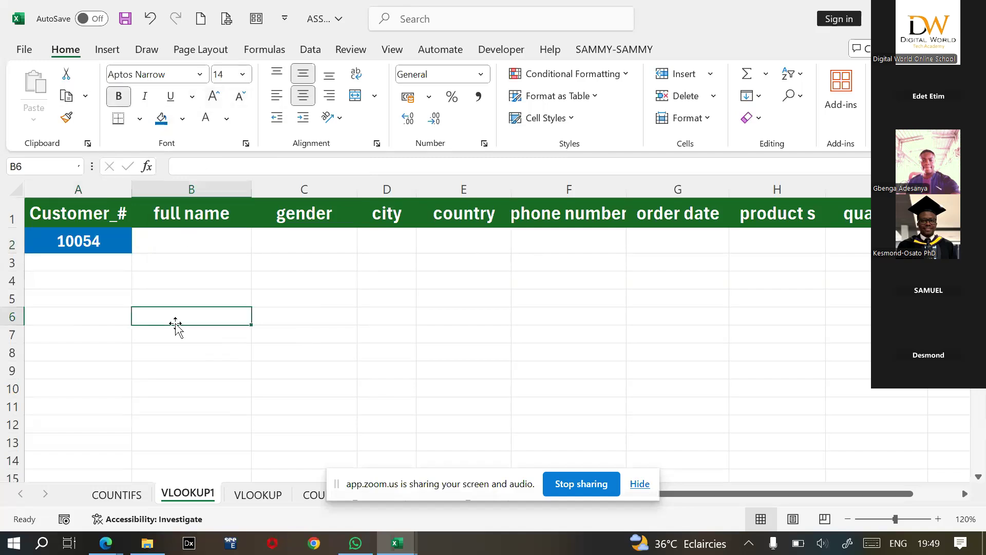
pyautogui.click(118, 246)
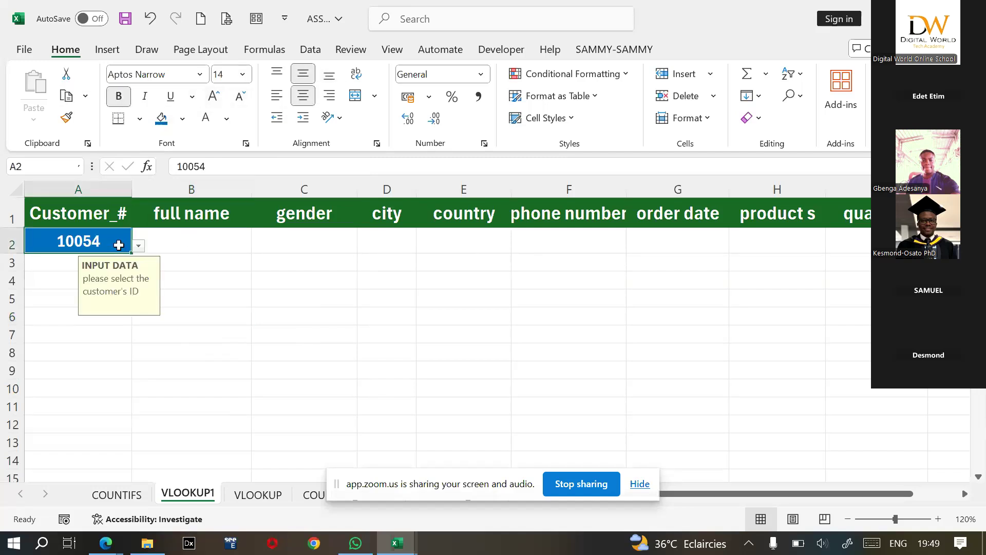
# Start a VLOOKUP formula in cell B2, under the full name header, with A2 as the lookup value.
pyautogui.click(204, 250)
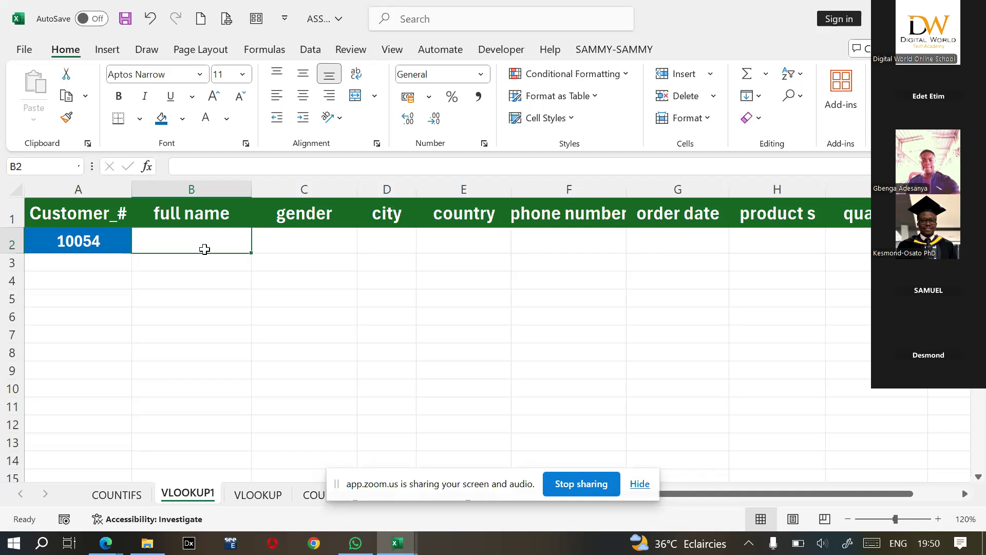
pyautogui.write('=vloo')
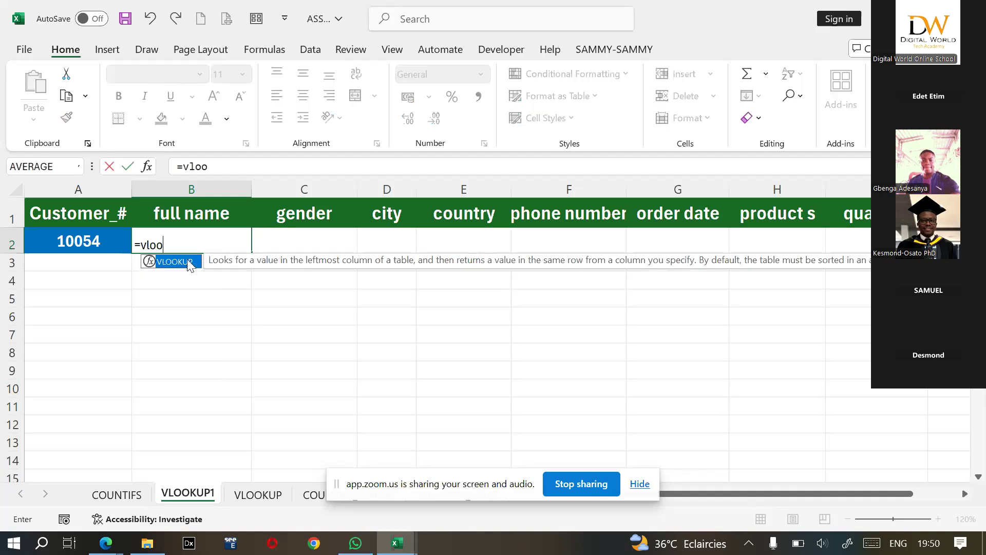
pyautogui.doubleClick(184, 269)
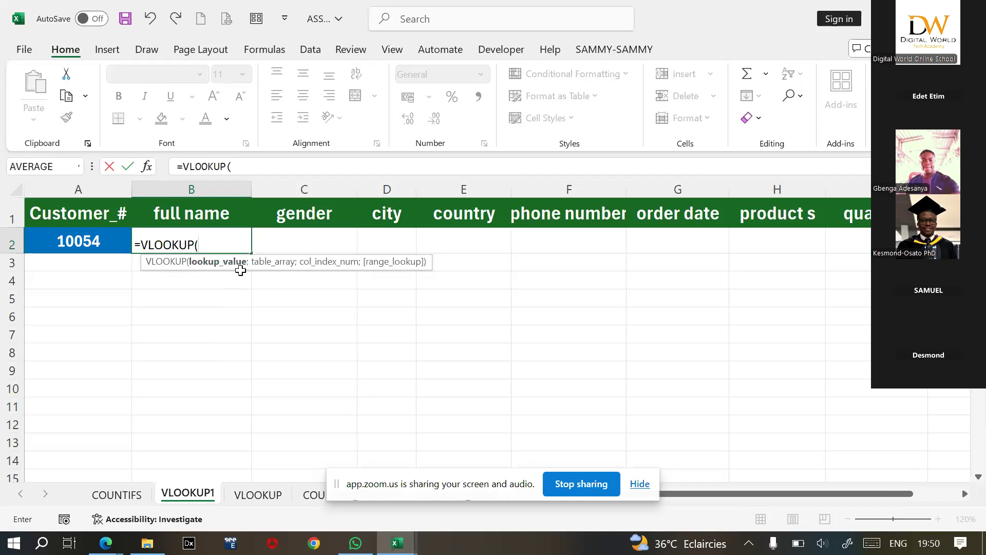
pyautogui.click(108, 249)
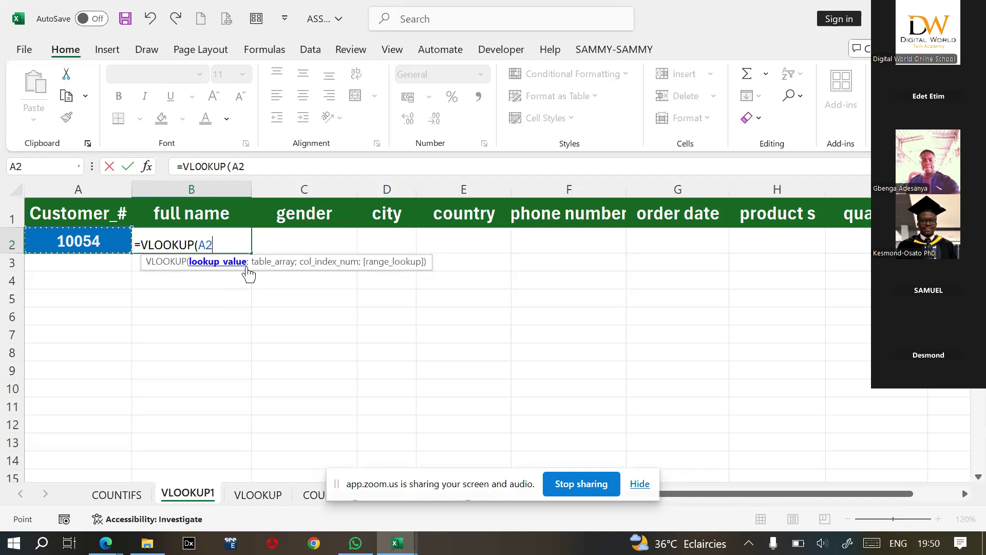
pyautogui.write(';')
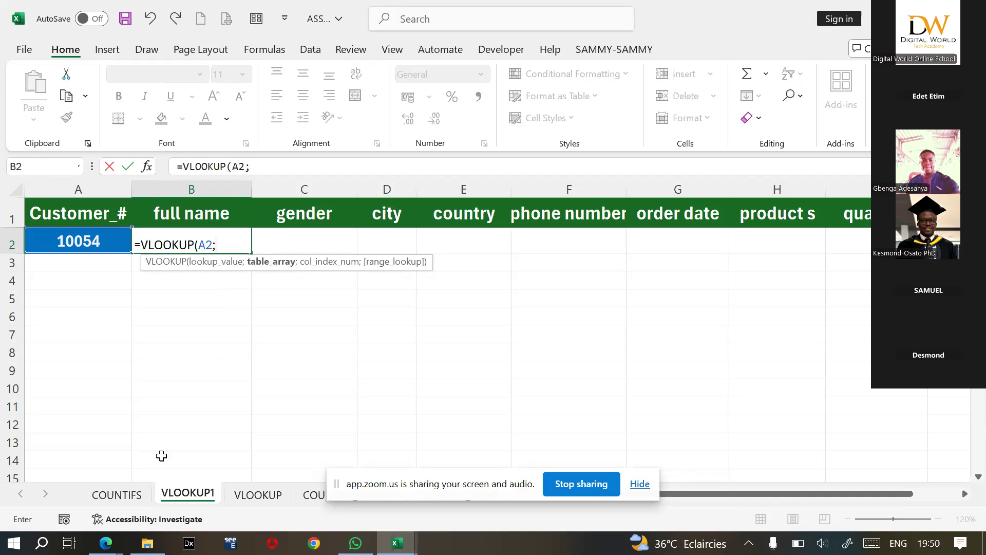
# Set the VLOOKUP's table array to columns A:J of the COUNTIFS sheet.
pyautogui.click(117, 494)
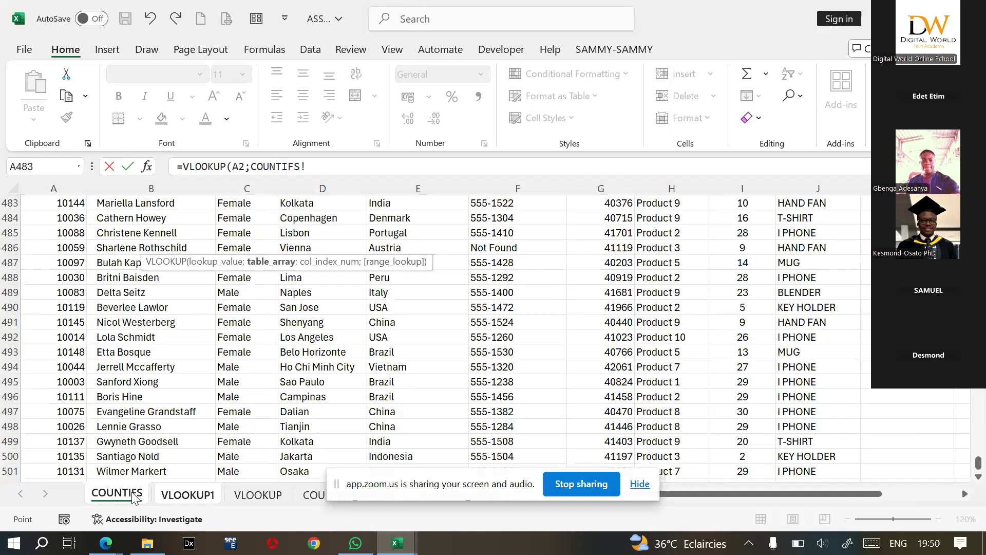
pyautogui.scroll(20, 153, 310)
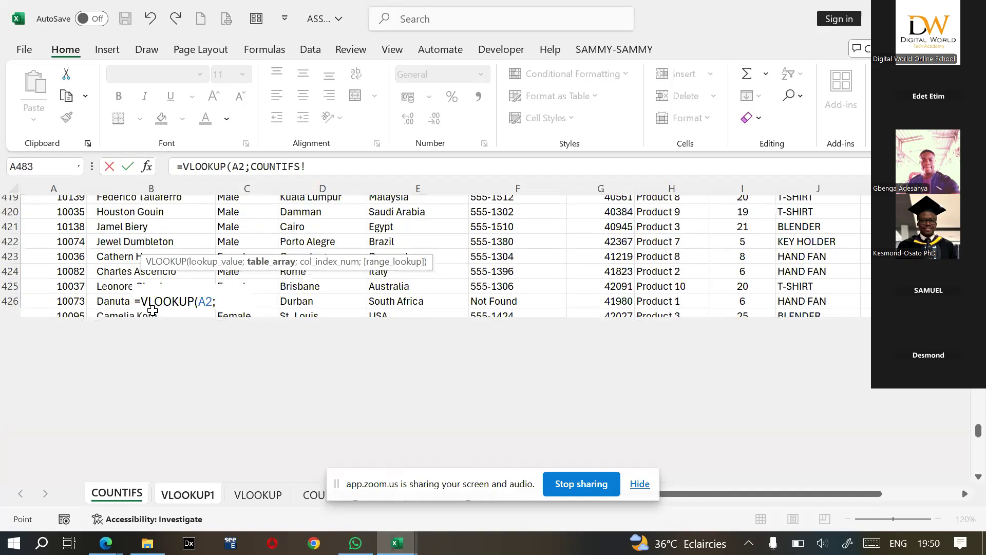
pyautogui.moveTo(54, 189); pyautogui.dragTo(779, 217)
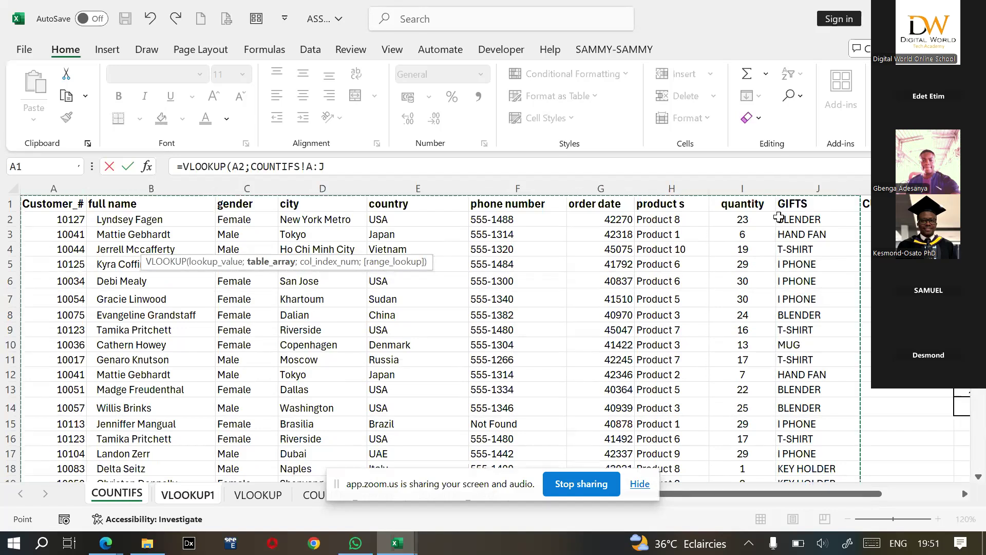
pyautogui.write(';')
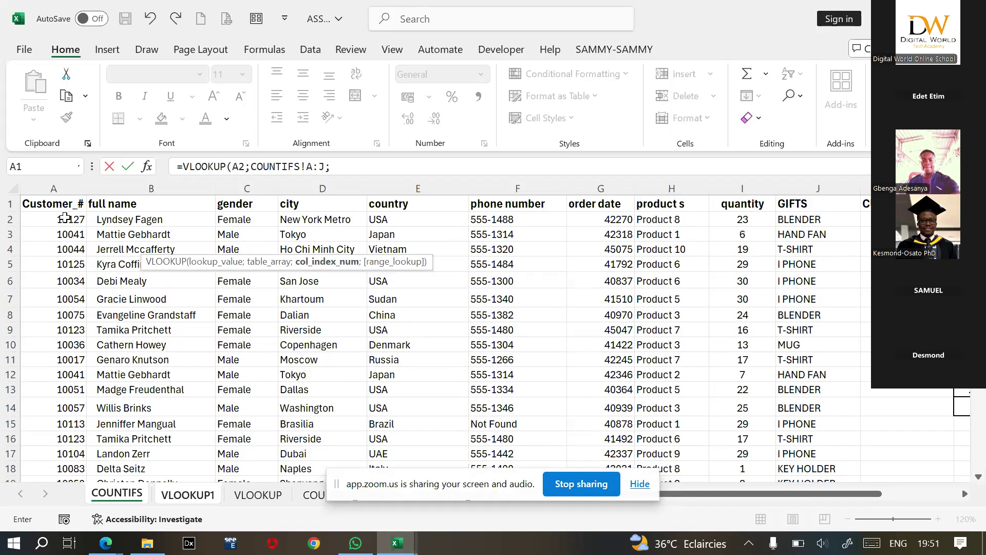
# Complete the VLOOKUP formula with column index 2 and FALSE for an exact match, then enter it in B2.
pyautogui.write('2;')
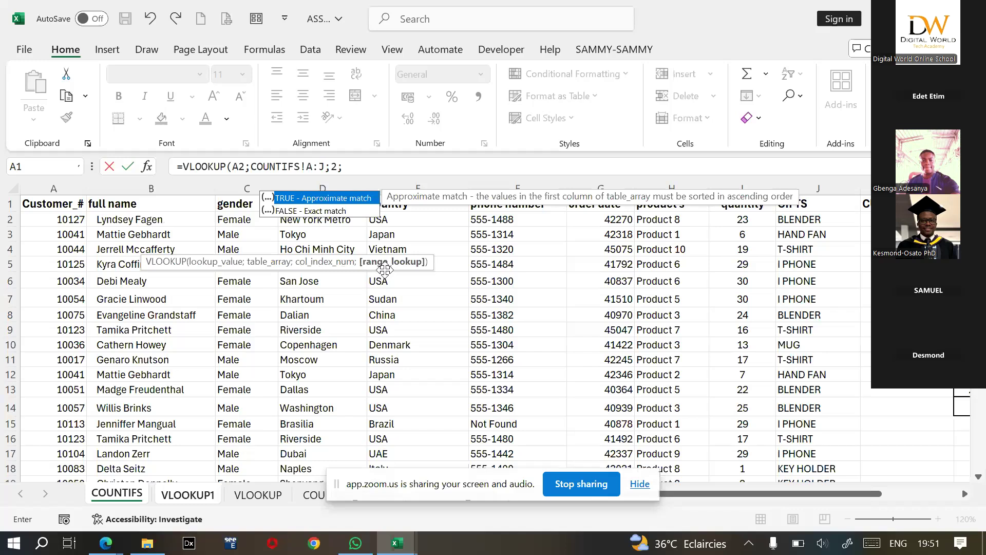
pyautogui.click(329, 211)
pyautogui.doubleClick(333, 212)
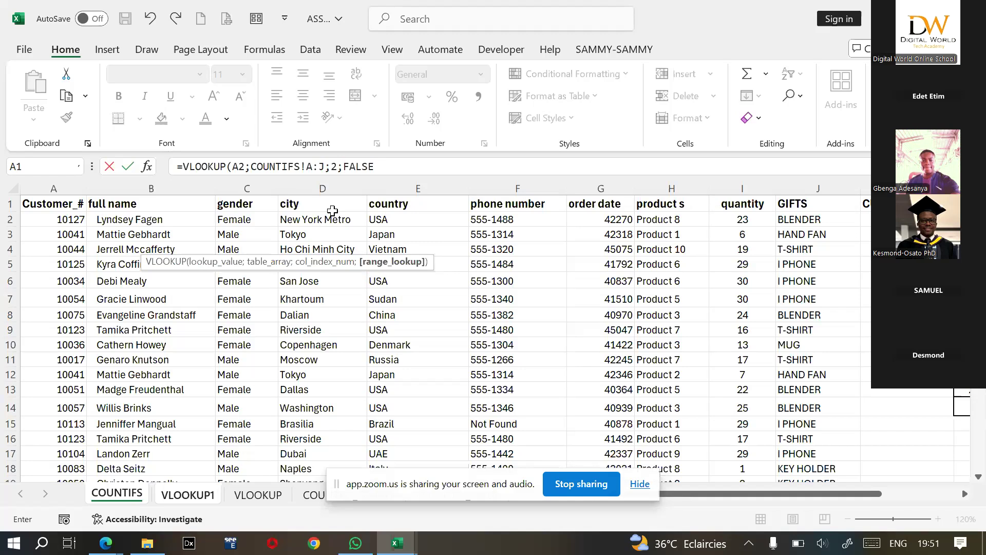
pyautogui.write(')')
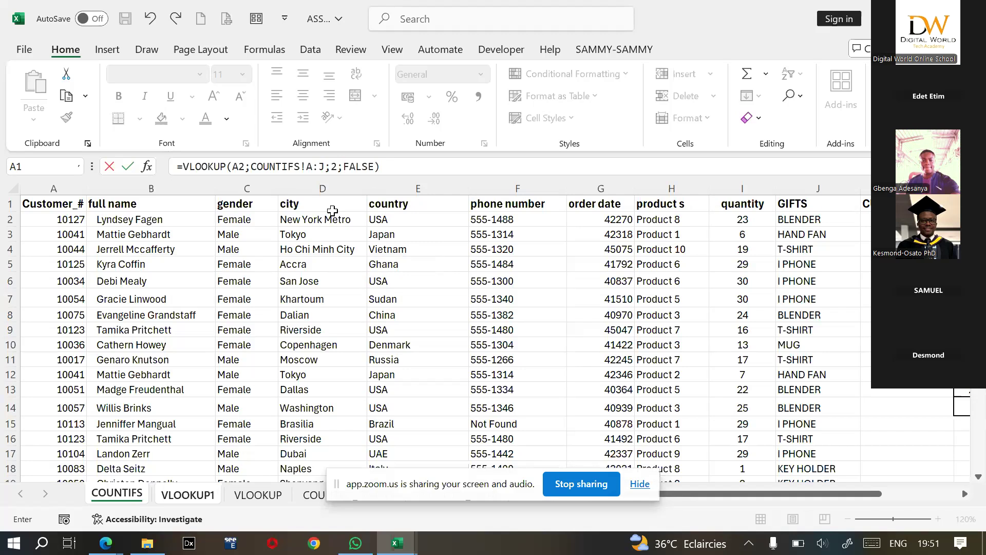
pyautogui.press('Return')
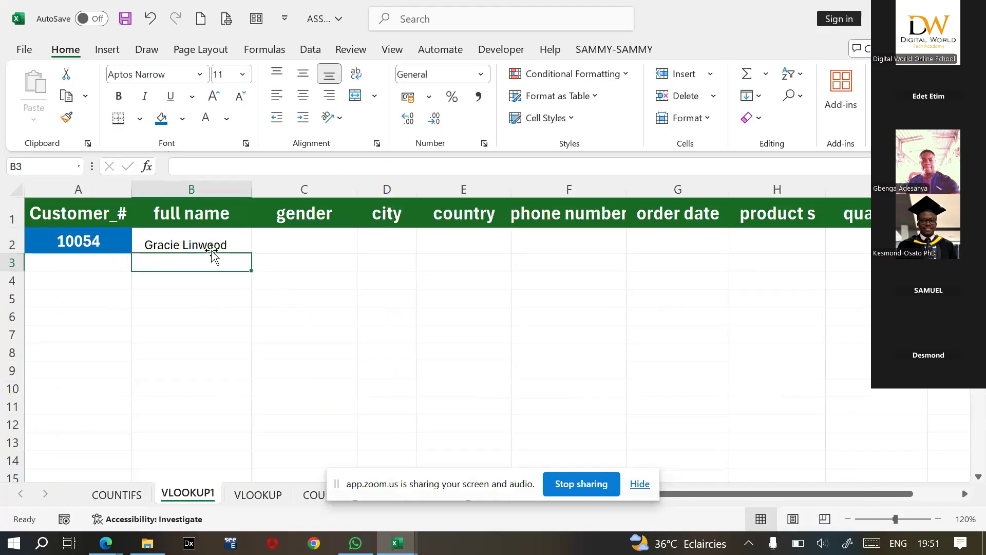
# Test the full name lookup by selecting the first customer number from the drop-down in cell A2.
pyautogui.click(121, 242)
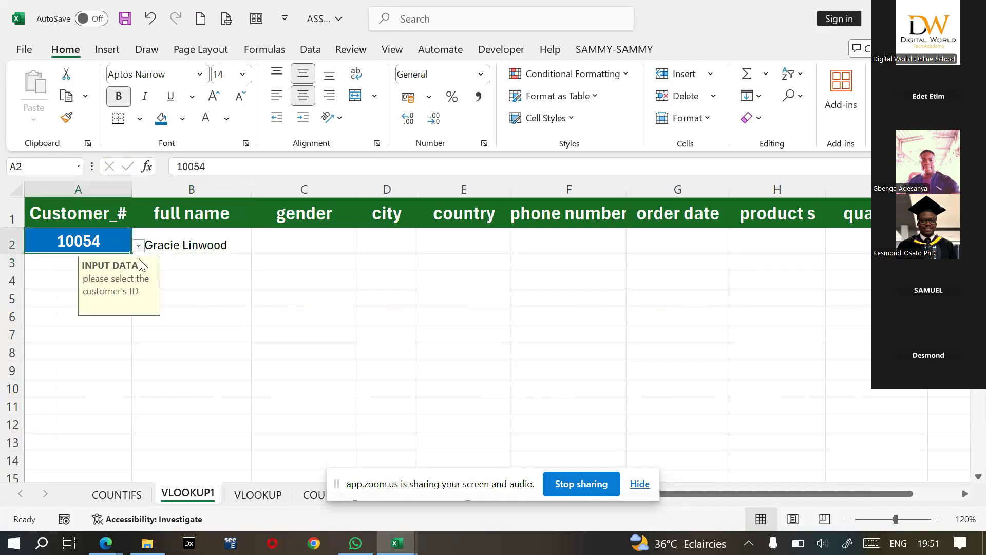
pyautogui.click(138, 246)
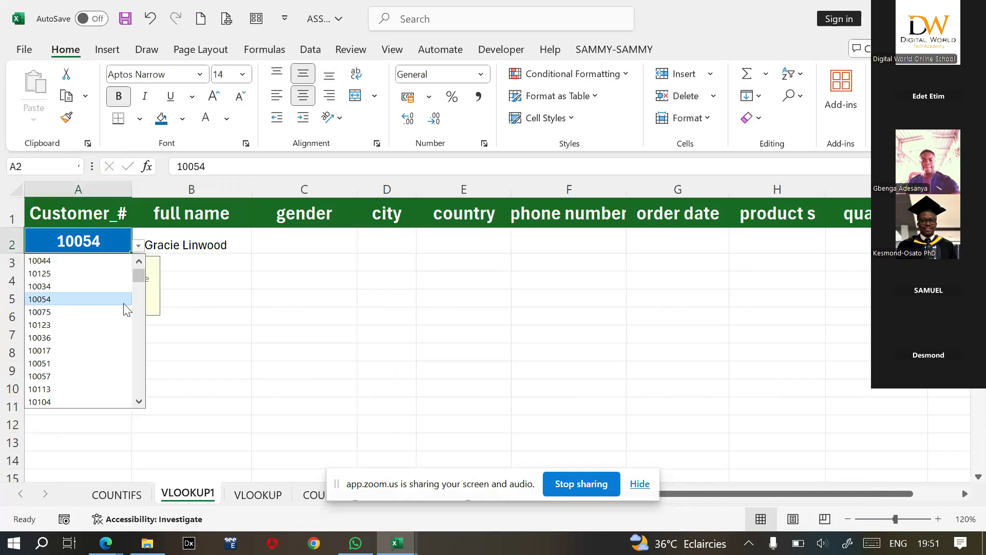
pyautogui.scroll(1, 123, 298)
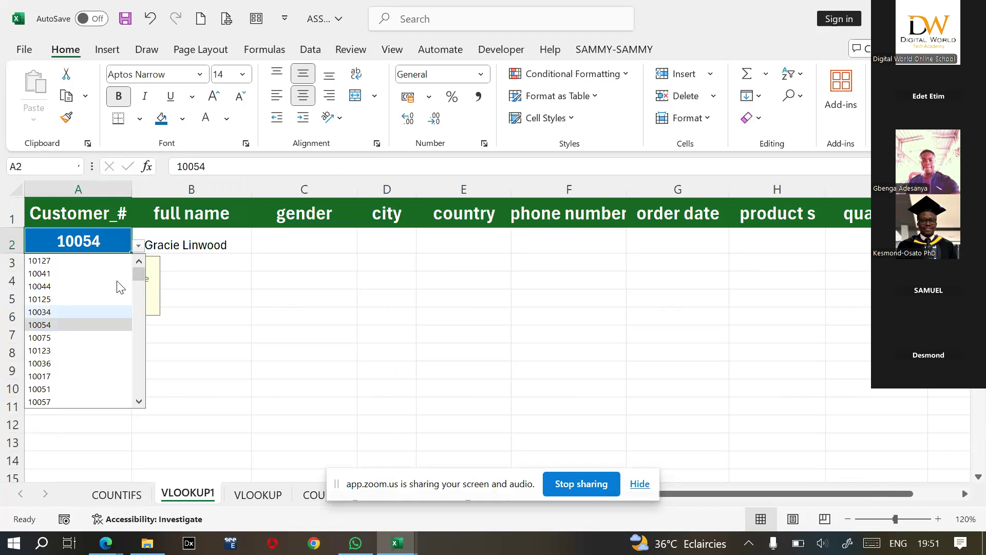
pyautogui.click(87, 260)
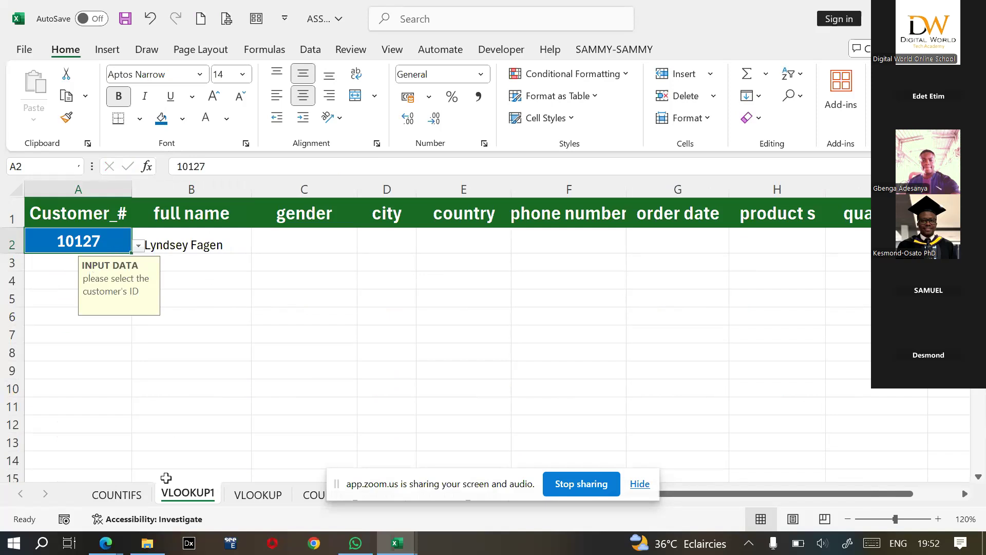
# Check the full name returned in B2 against the first customer record on the COUNTIFS sheet.
pyautogui.click(117, 495)
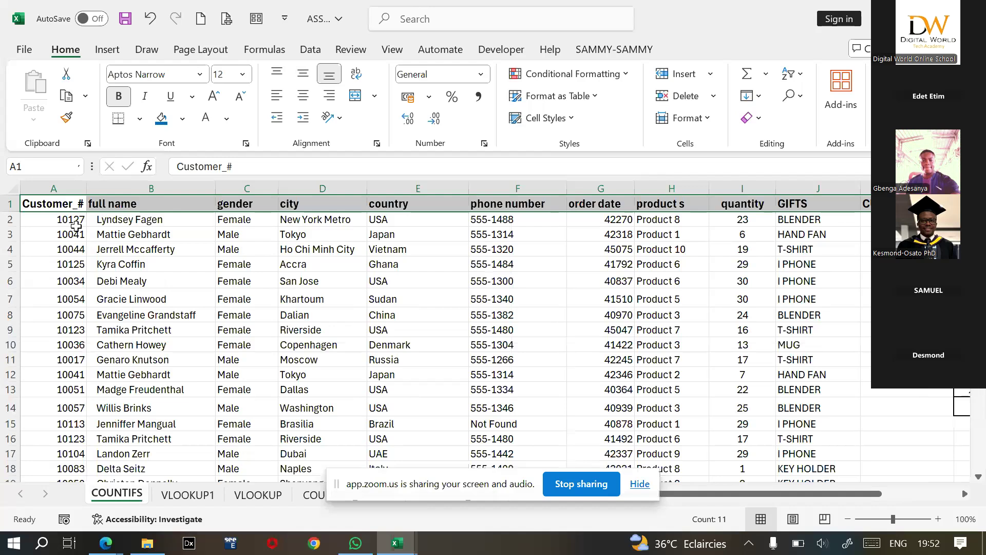
pyautogui.click(188, 495)
pyautogui.click(213, 286)
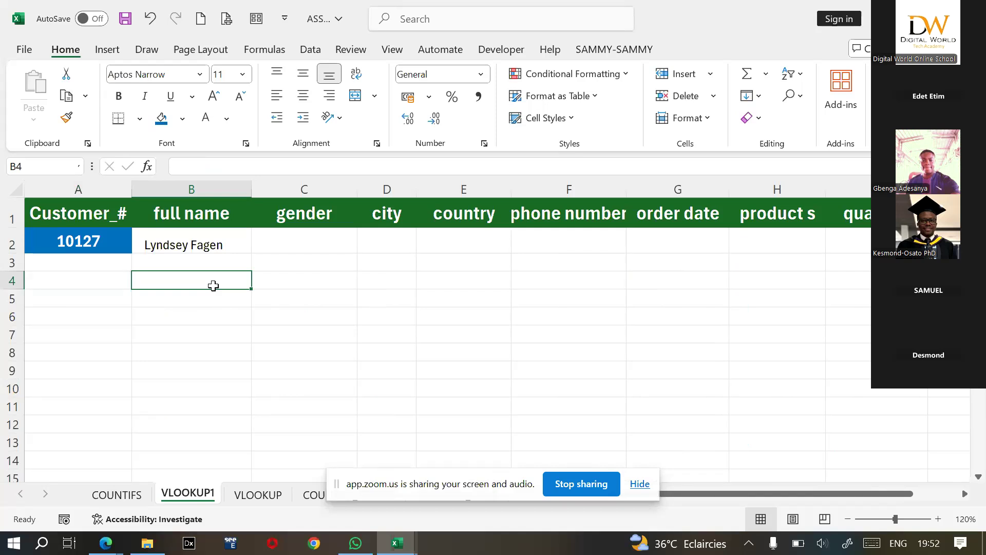
# Clear the VLOOKUP formula from cell B2 on the VLOOKUP1 sheet.
pyautogui.click(218, 237)
pyautogui.press('Delete')
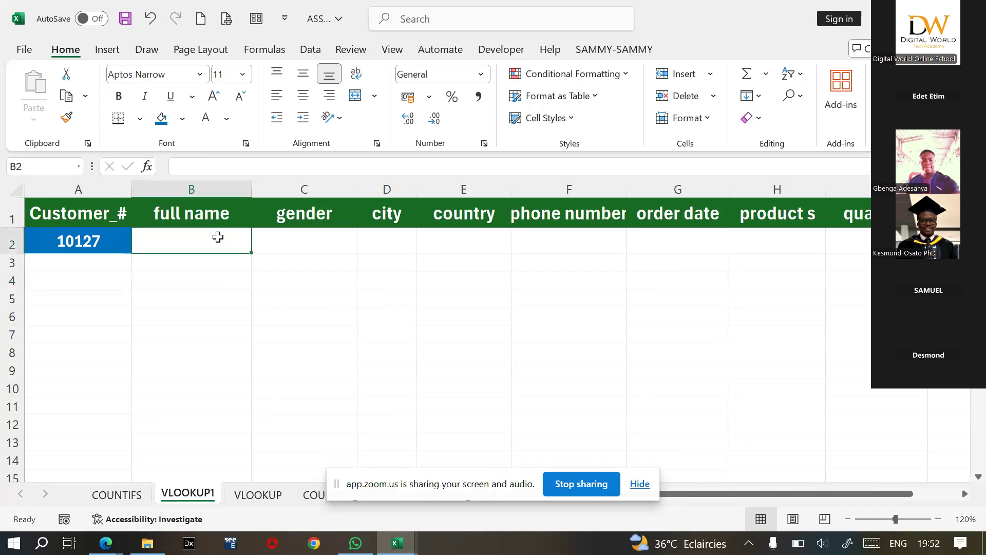
pyautogui.press('Return')
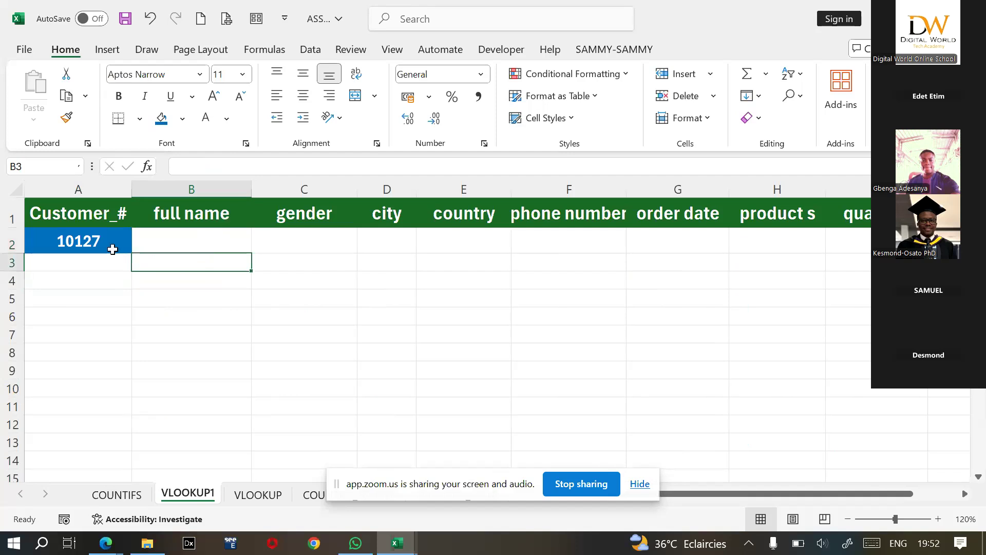
# Start the VLOOKUP formula again in the emptied cell B2, using A2 as the lookup value.
pyautogui.click(171, 241)
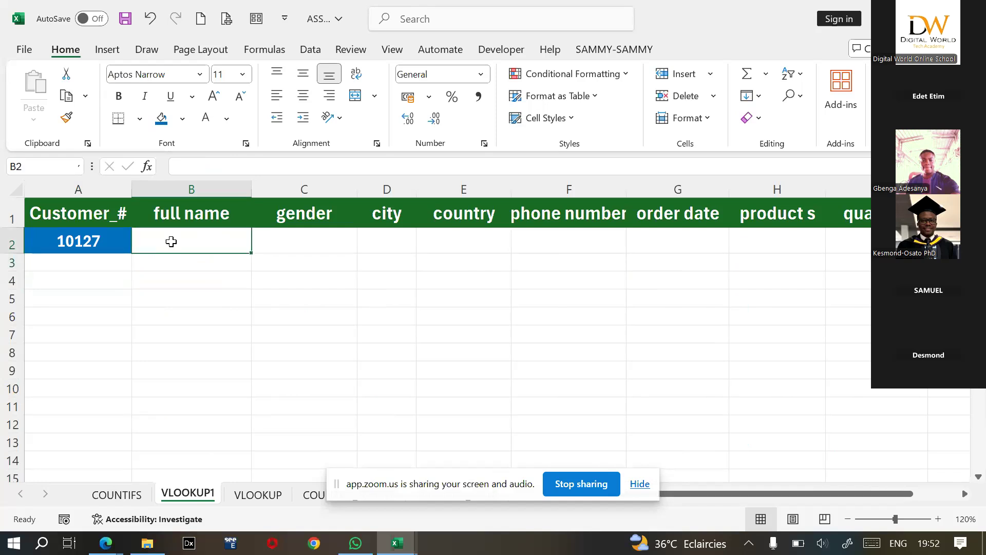
pyautogui.doubleClick(171, 242)
pyautogui.write('=v')
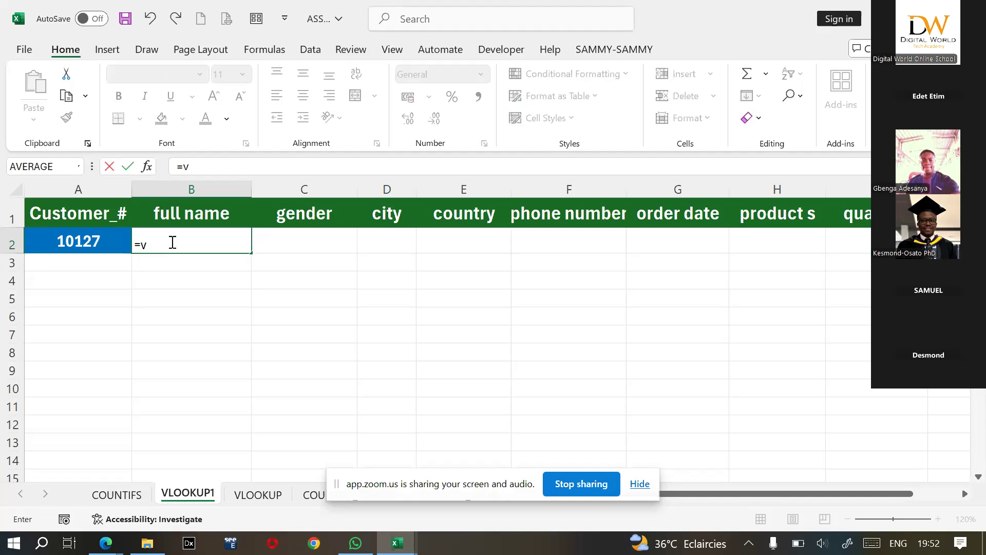
pyautogui.write('l')
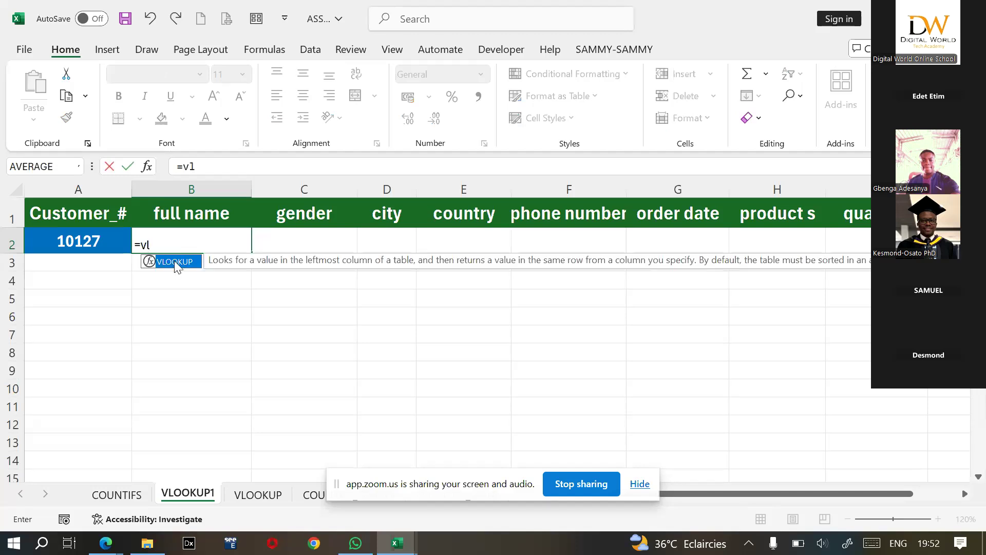
pyautogui.doubleClick(174, 260)
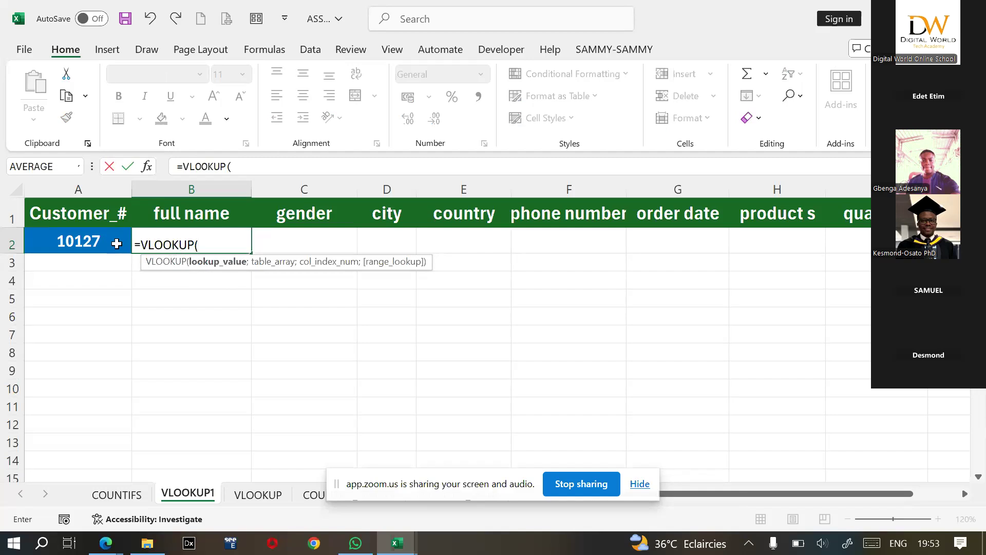
pyautogui.click(94, 244)
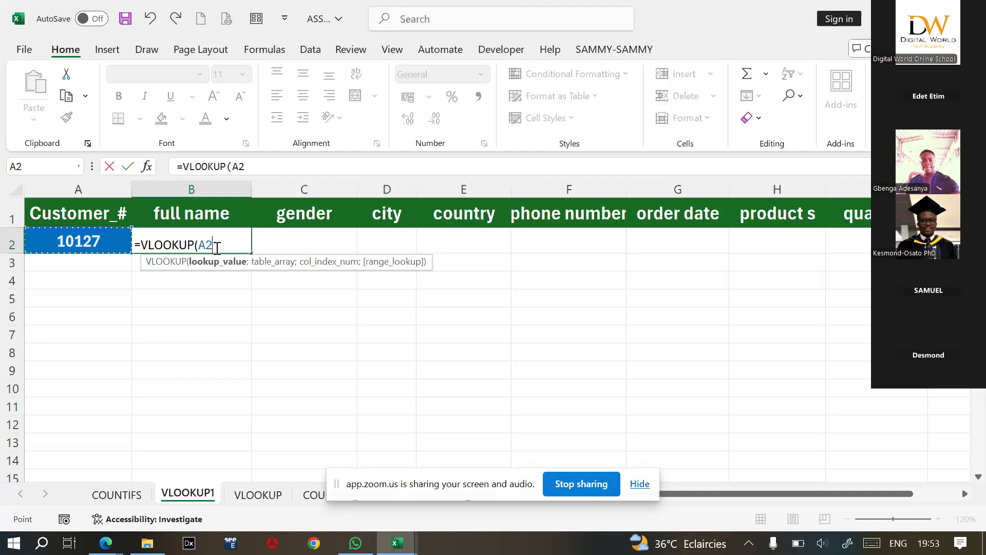
pyautogui.write(';')
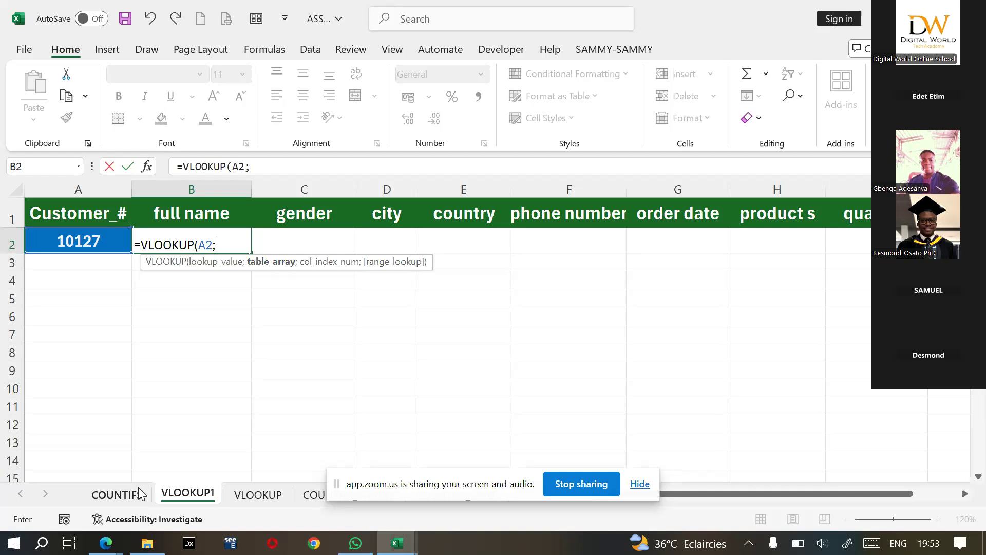
# Set the formula's table array to columns A:J of the COUNTIFS sheet.
pyautogui.click(117, 494)
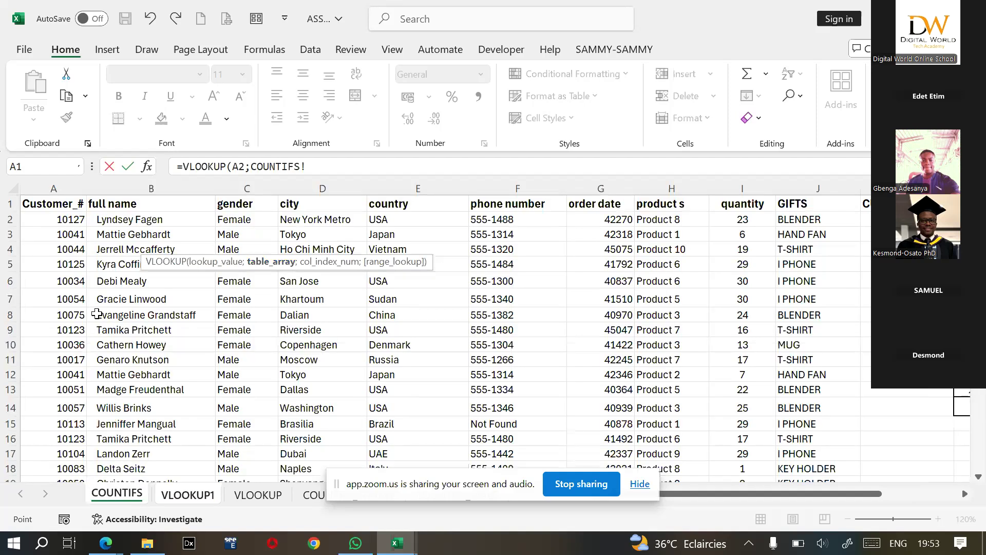
pyautogui.click(49, 190)
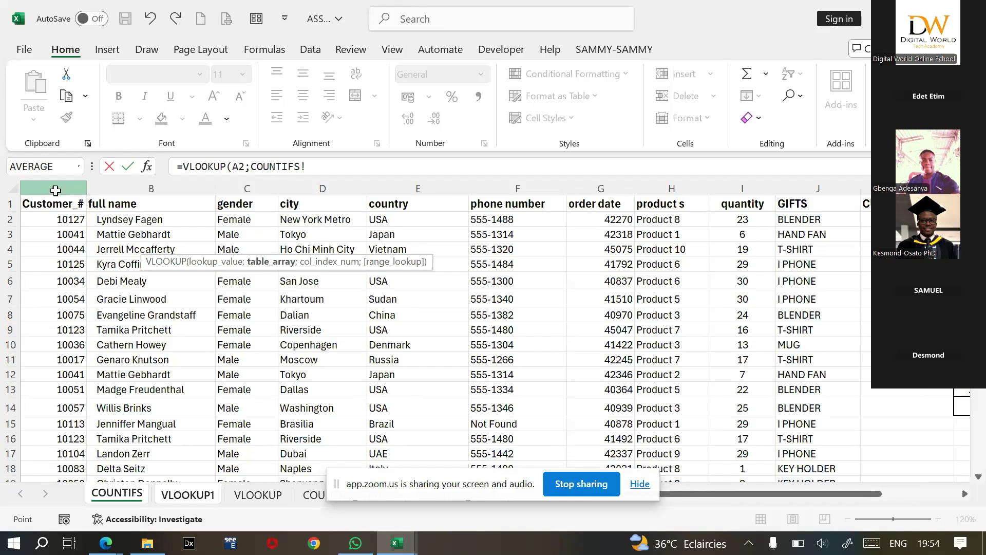
pyautogui.moveTo(55, 191); pyautogui.dragTo(542, 200)
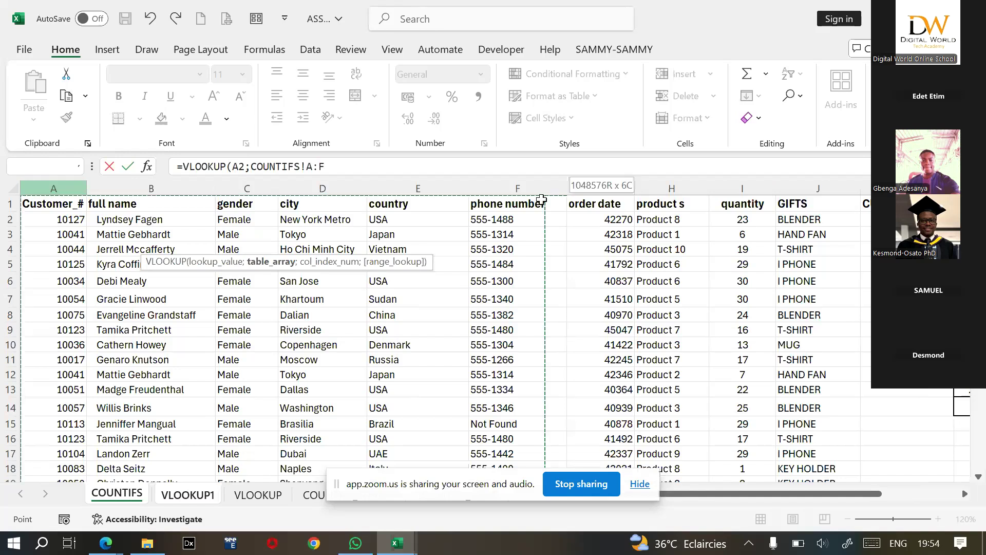
pyautogui.press('BackSpace')
pyautogui.write('J;')
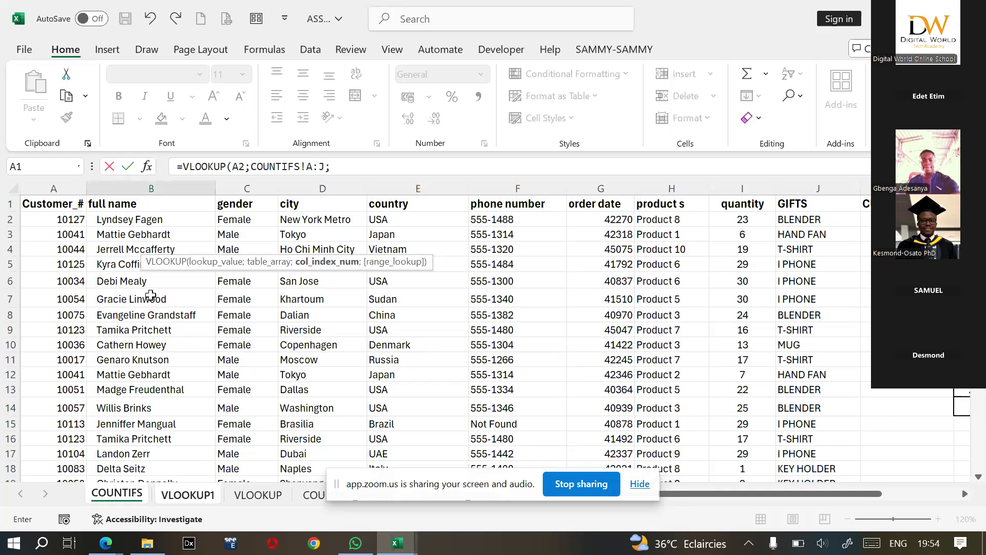
# Finish the B2 formula with column index 2 and FALSE for an exact match, and enter it.
pyautogui.write('2;')
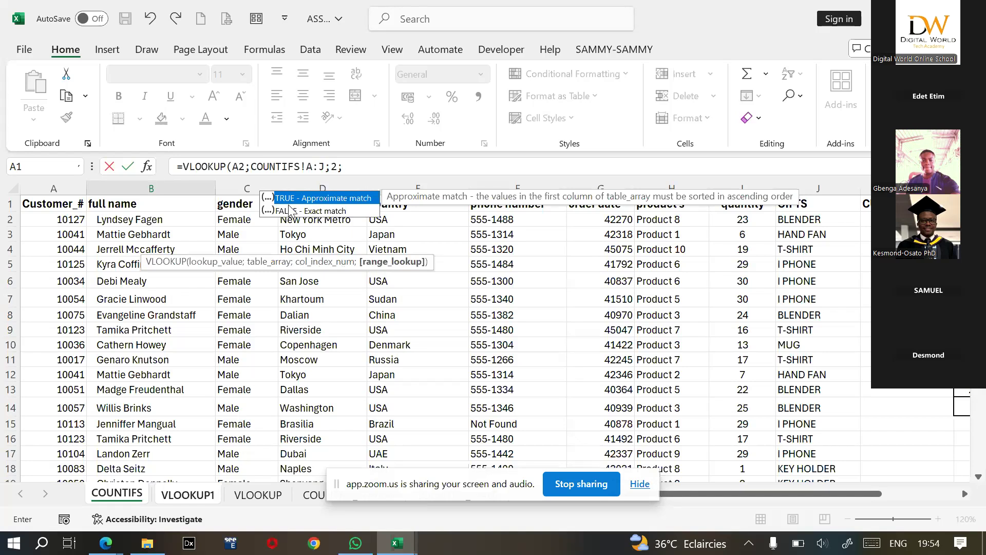
pyautogui.doubleClick(326, 212)
pyautogui.write(')')
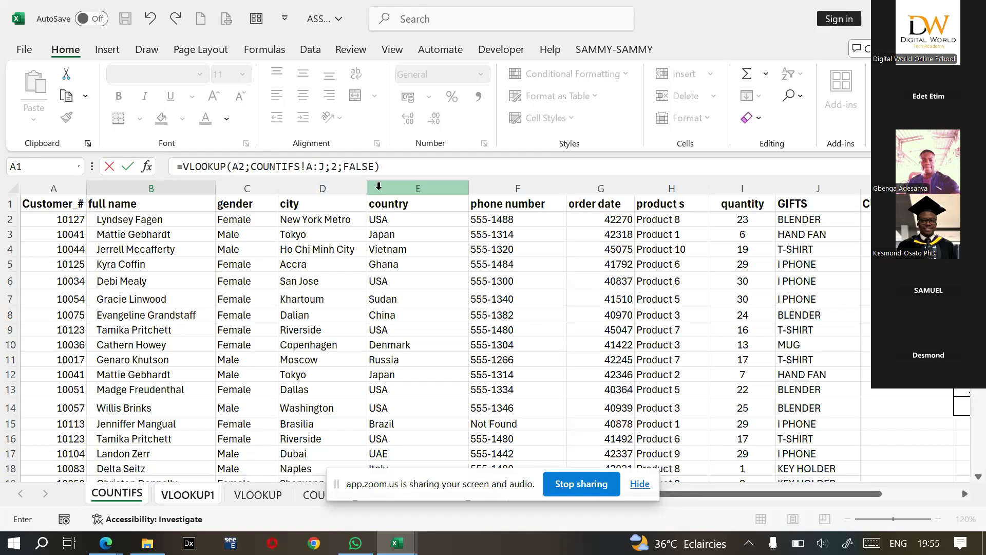
pyautogui.press('Return')
# Select the second customer number from the drop-down in A2 and check the returned full name against the COUNTIFS sheet.
pyautogui.click(78, 241)
pyautogui.click(138, 246)
pyautogui.click(108, 274)
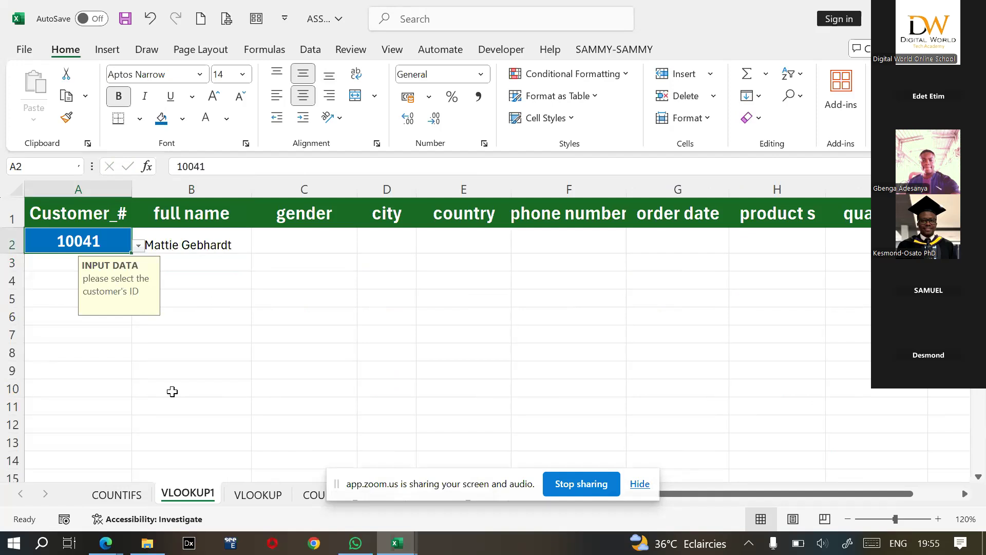
pyautogui.click(123, 494)
pyautogui.click(188, 494)
pyautogui.click(220, 277)
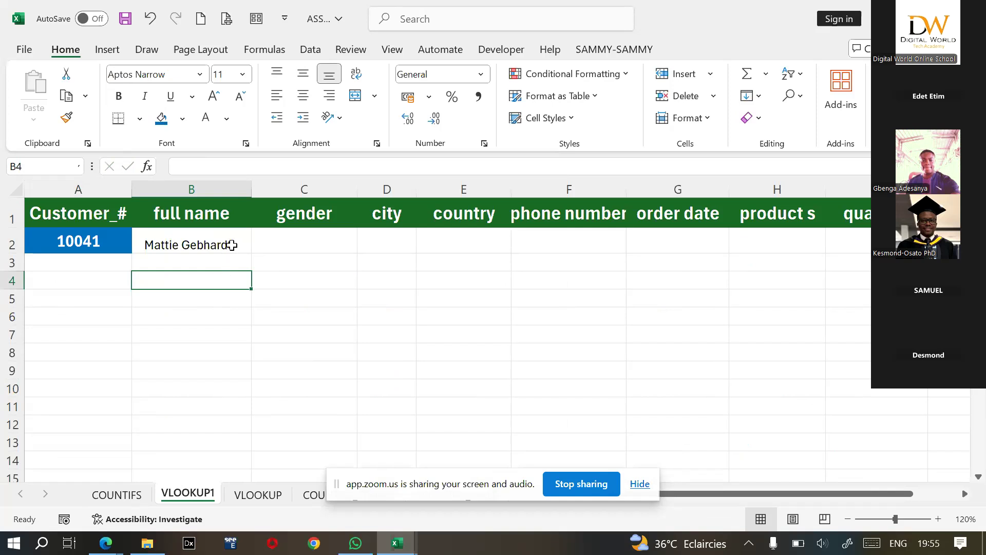
# Center the full name result in B2 horizontally and vertically, and increase its font size to 12.
pyautogui.click(232, 245)
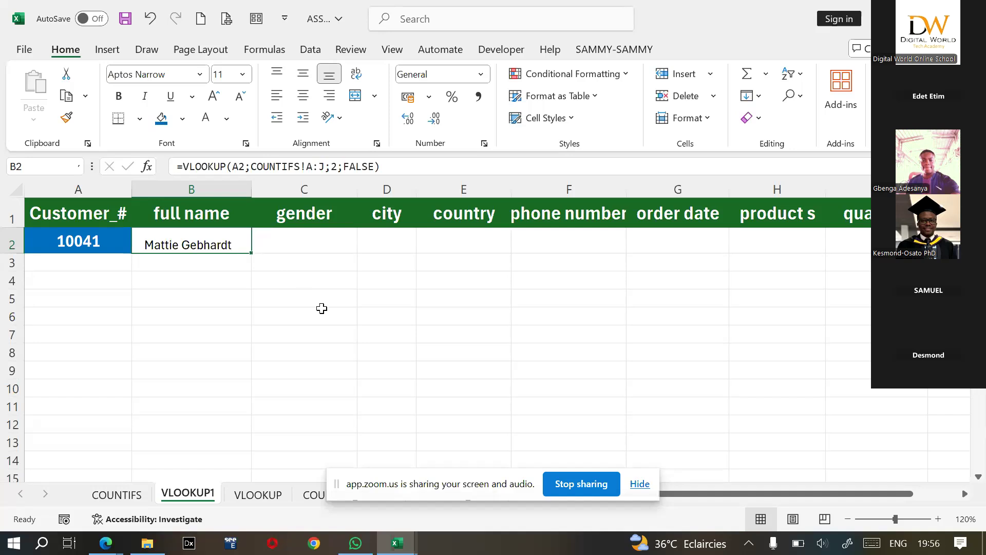
pyautogui.click(304, 97)
pyautogui.click(306, 79)
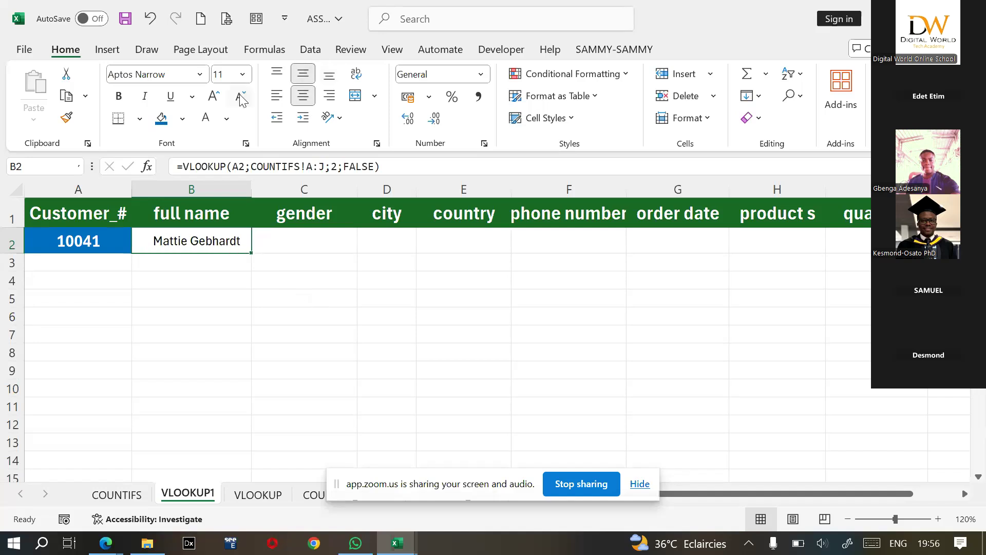
pyautogui.click(214, 96)
pyautogui.click(281, 355)
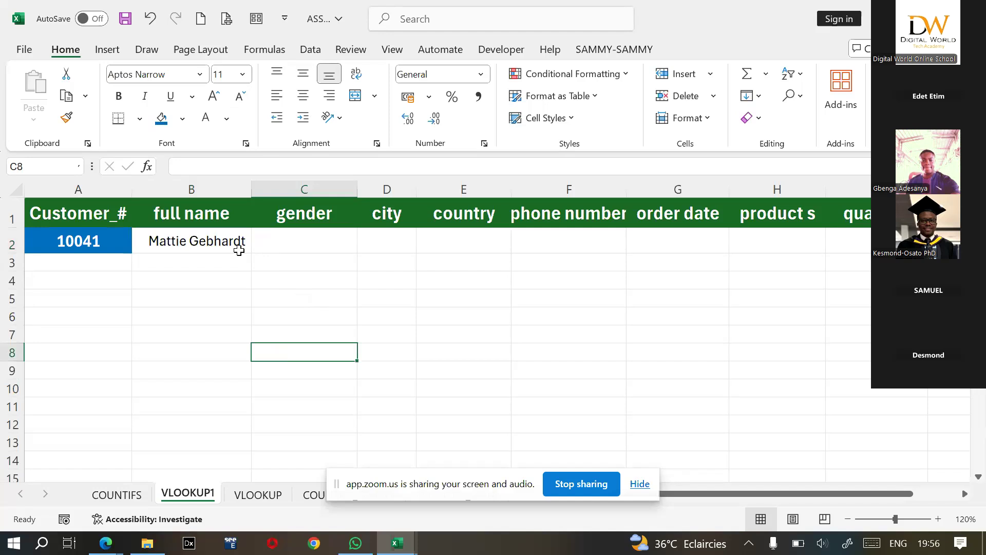
# Try copying the B2 formula across to C2 under gender, and compare the references in the two formulas.
pyautogui.click(239, 250)
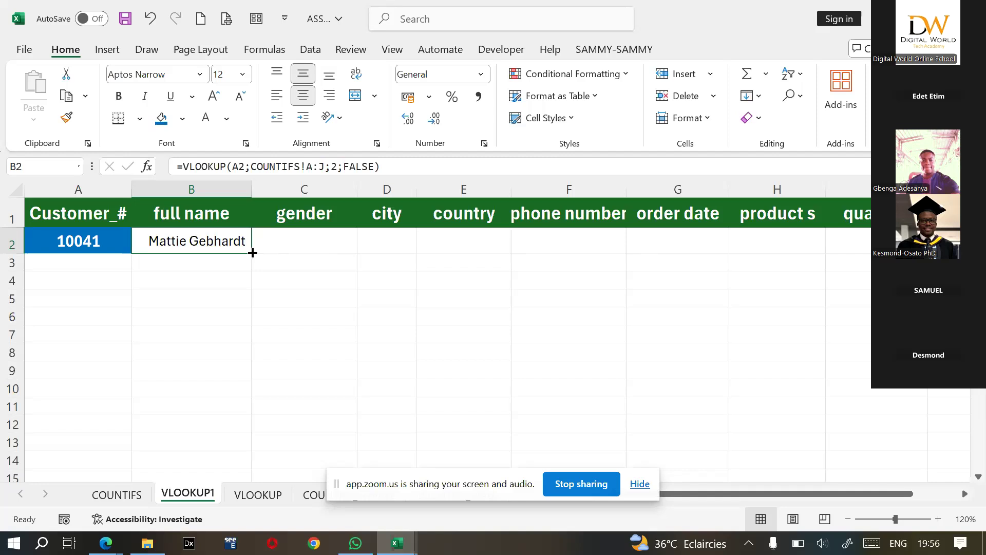
pyautogui.moveTo(252, 252); pyautogui.dragTo(310, 252)
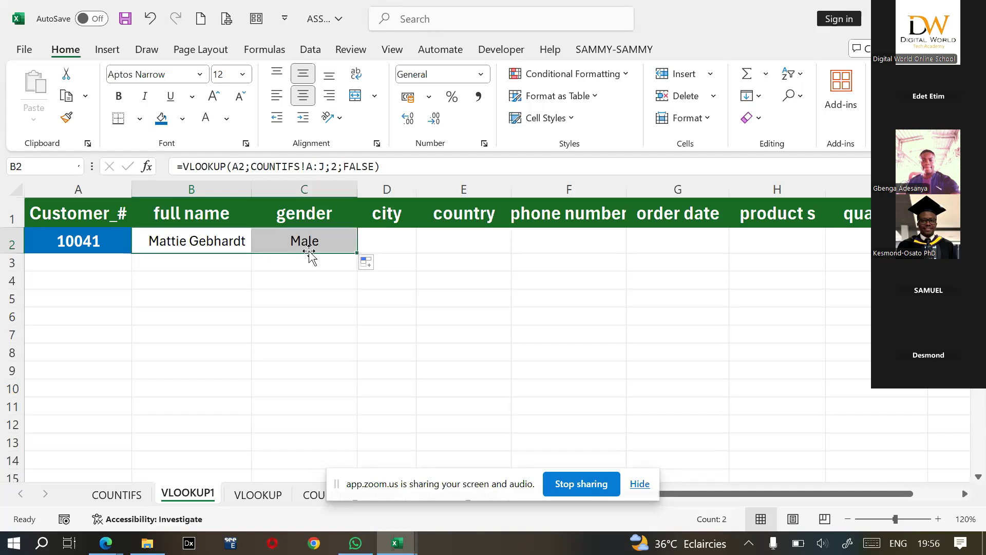
pyautogui.click(263, 240)
pyautogui.click(237, 243)
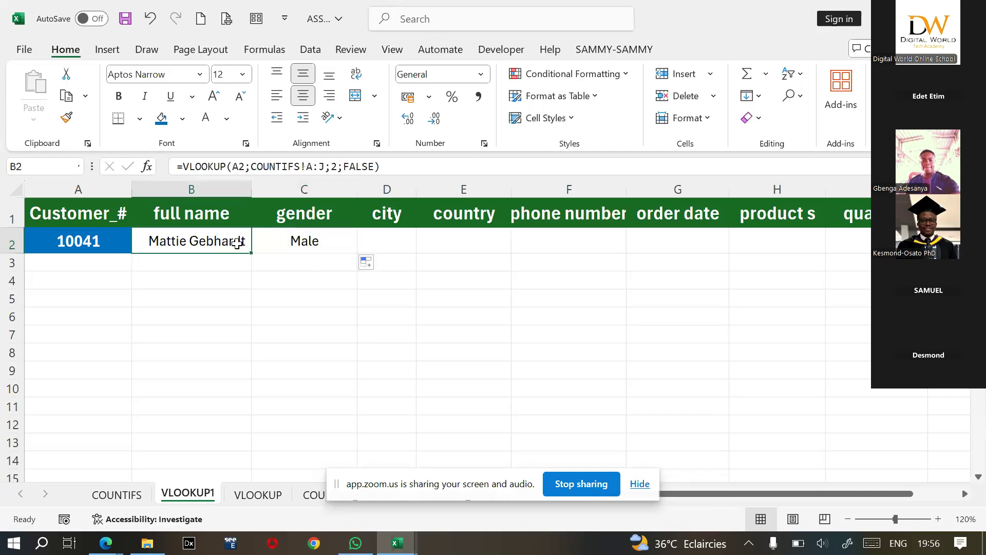
pyautogui.click(295, 247)
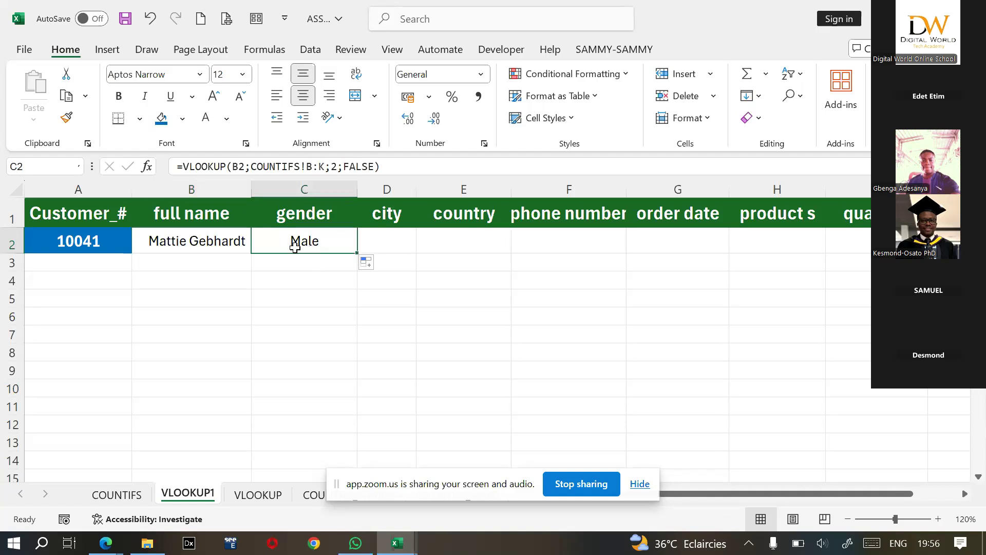
pyautogui.click(230, 245)
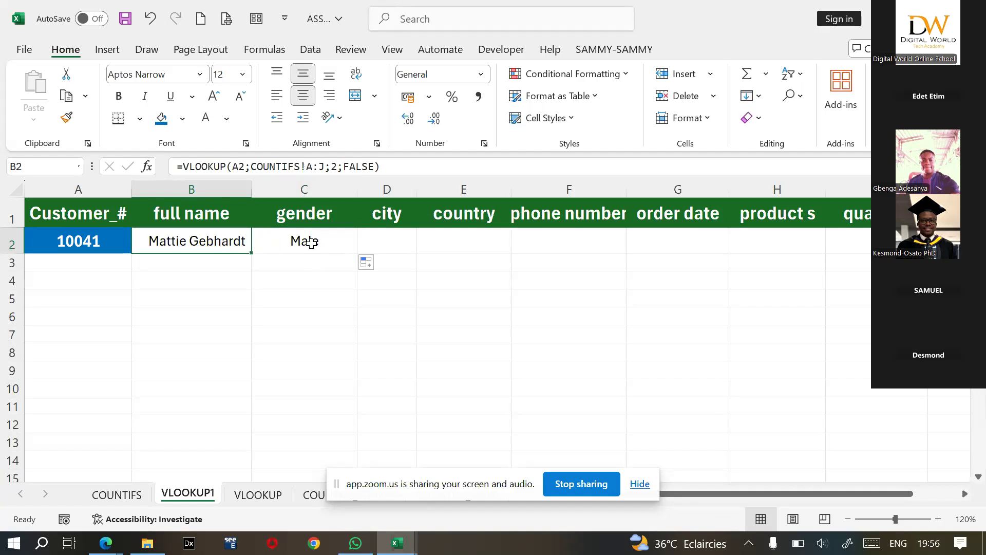
pyautogui.click(311, 243)
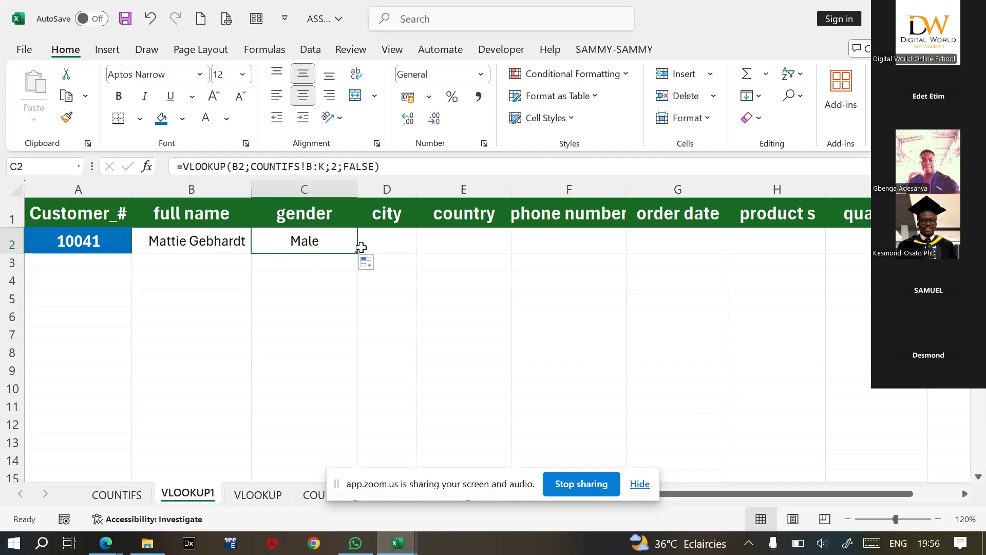
# Try extending the gender formula to D2 under city, and check the results against the COUNTIFS sheet.
pyautogui.moveTo(361, 247); pyautogui.dragTo(391, 249)
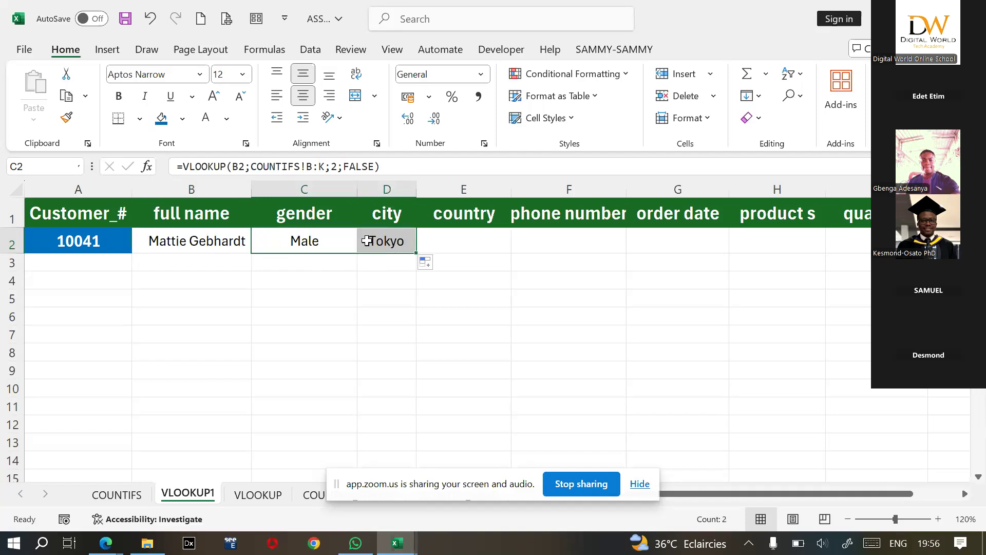
pyautogui.click(330, 248)
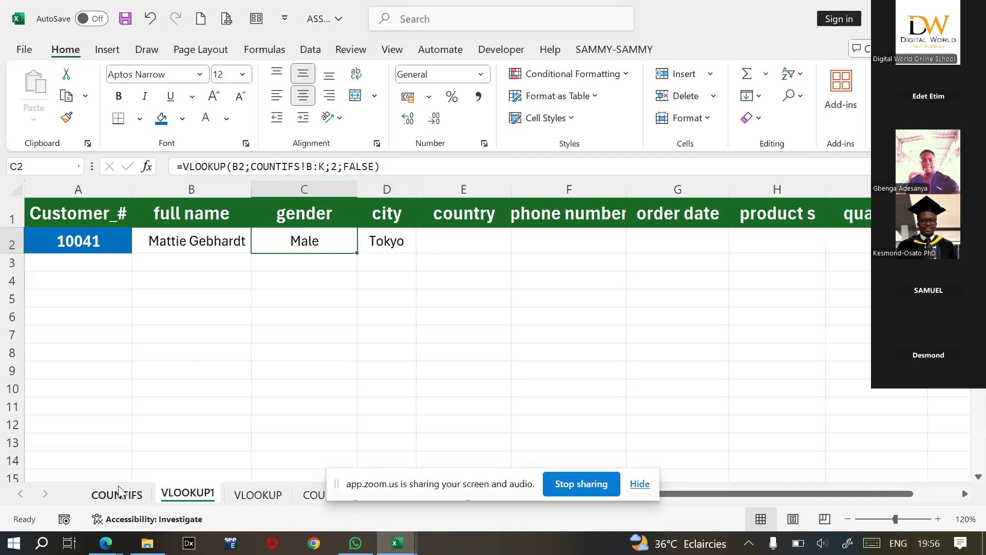
pyautogui.click(118, 493)
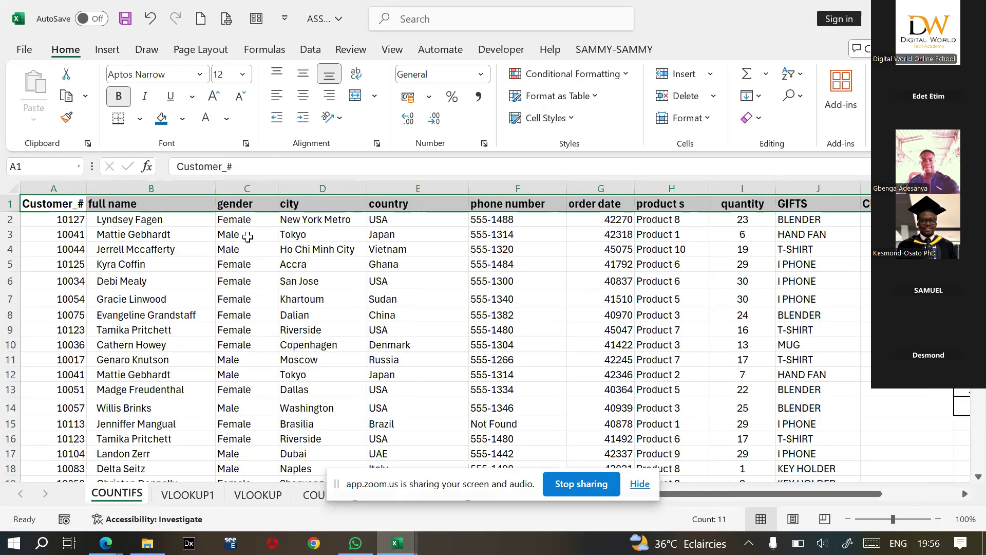
pyautogui.hotkey('ctrl', 'pagedown')
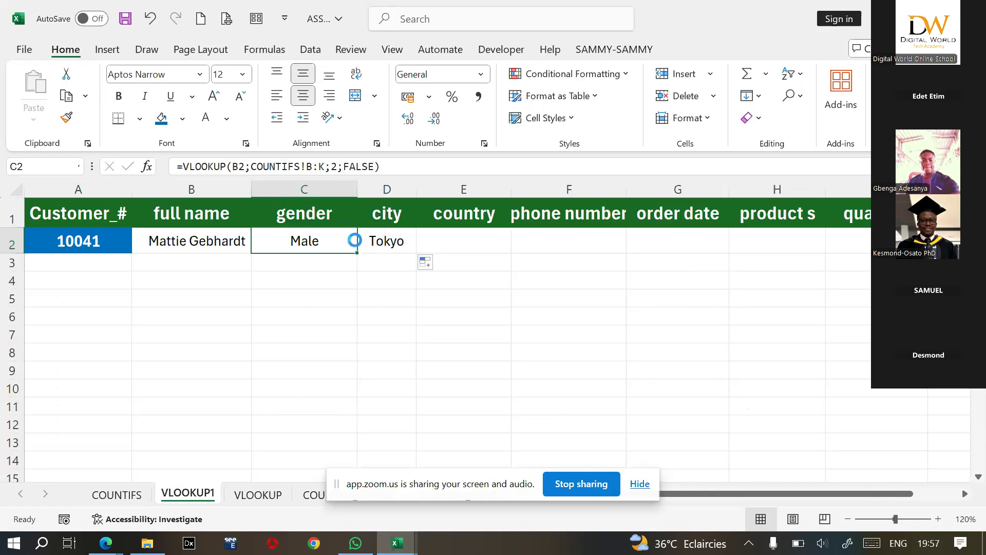
# Clear the copied formulas from C2 and D2 on the VLOOKUP1 sheet.
pyautogui.press('Delete')
pyautogui.press('Right')
pyautogui.press('Delete')
# Lock the lookup value in the B2 full name formula as the absolute reference $A$2.
pyautogui.click(213, 241)
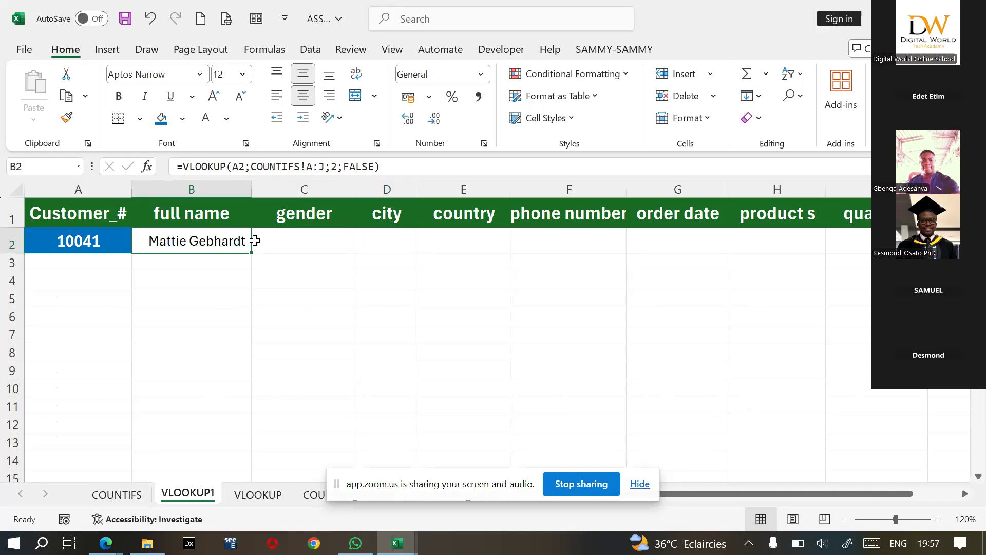
pyautogui.doubleClick(245, 173)
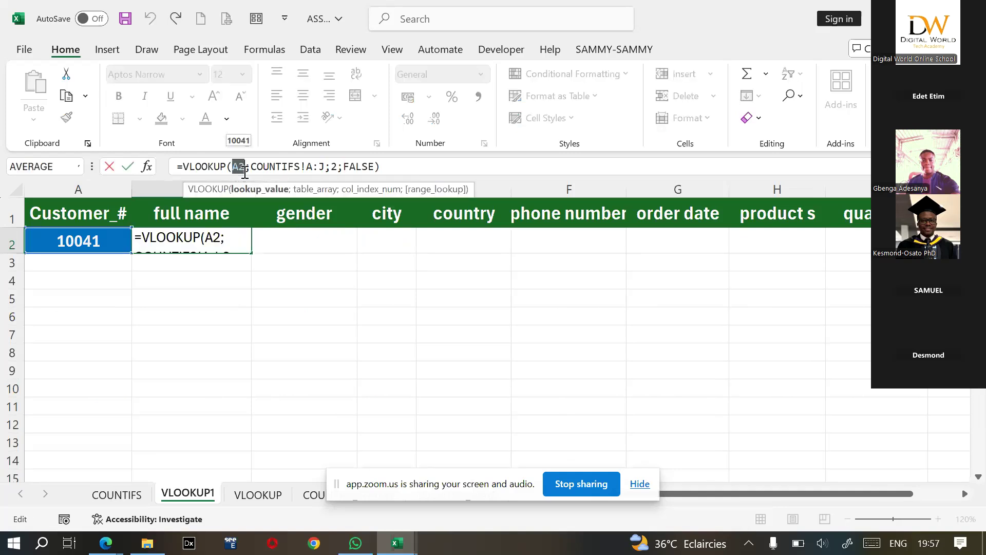
pyautogui.press('F4')
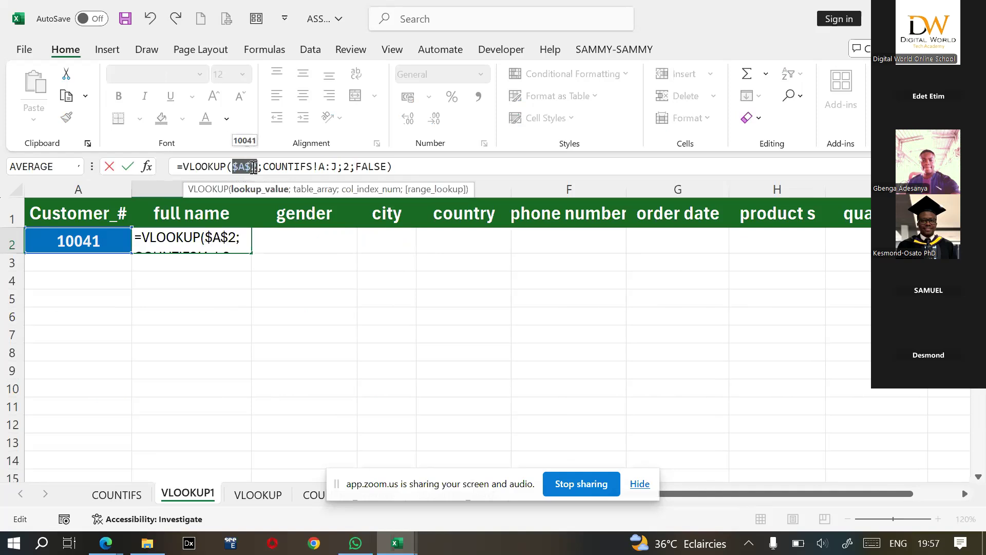
pyautogui.click(271, 245)
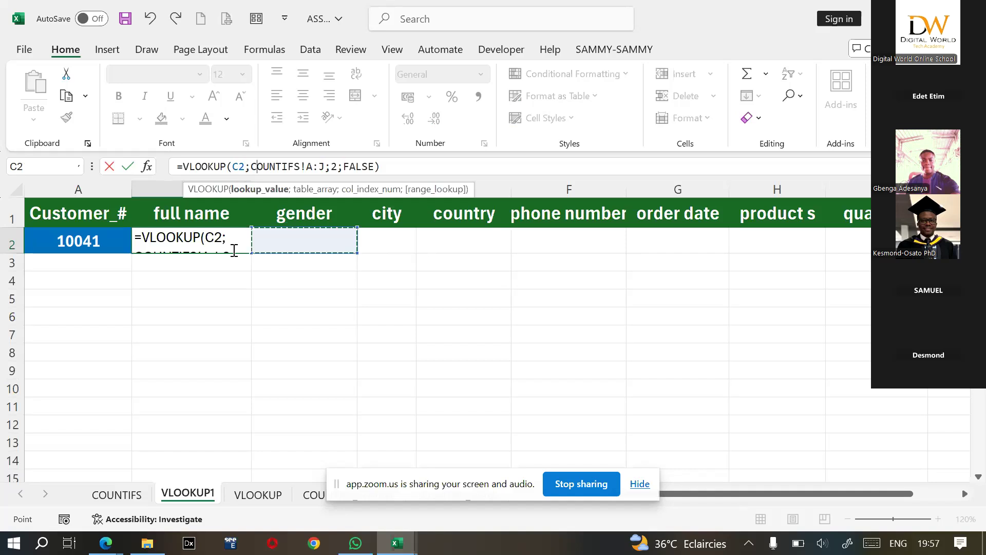
pyautogui.hotkey('ctrl', 'z')
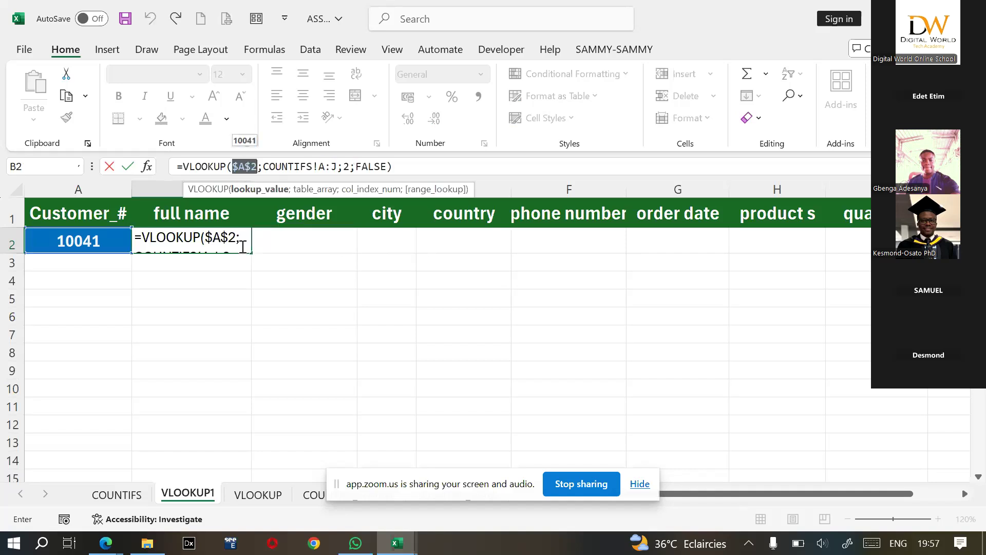
pyautogui.hotkey('ctrl', 'Return')
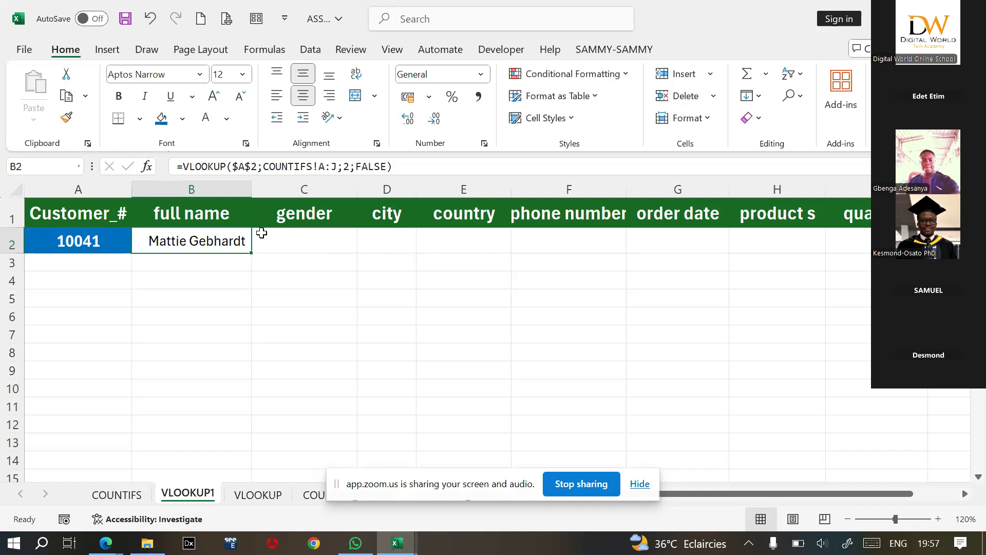
# Try copying the B2 formula across to C2 under gender, and compare the table ranges in the two formulas.
pyautogui.moveTo(253, 256); pyautogui.dragTo(311, 252)
pyautogui.click(308, 243)
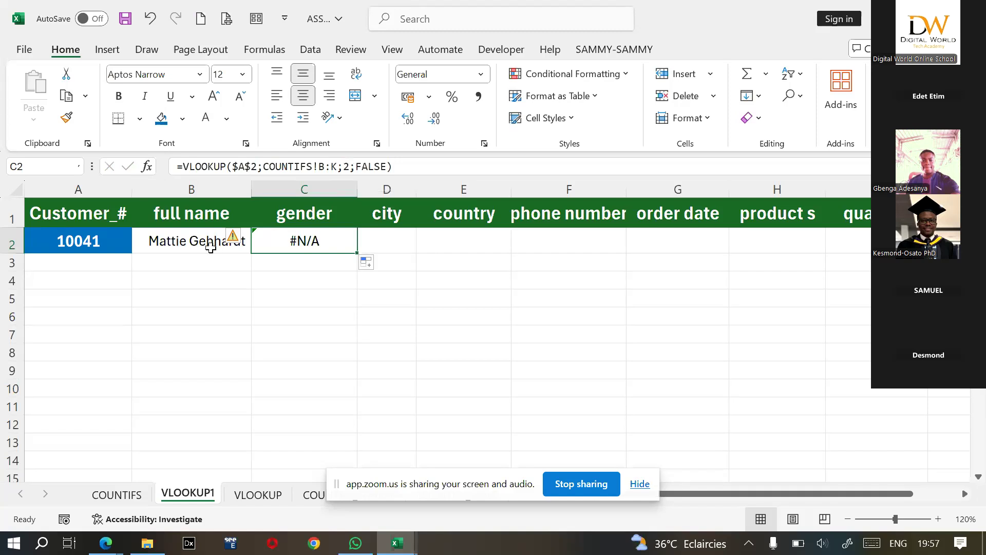
pyautogui.click(210, 247)
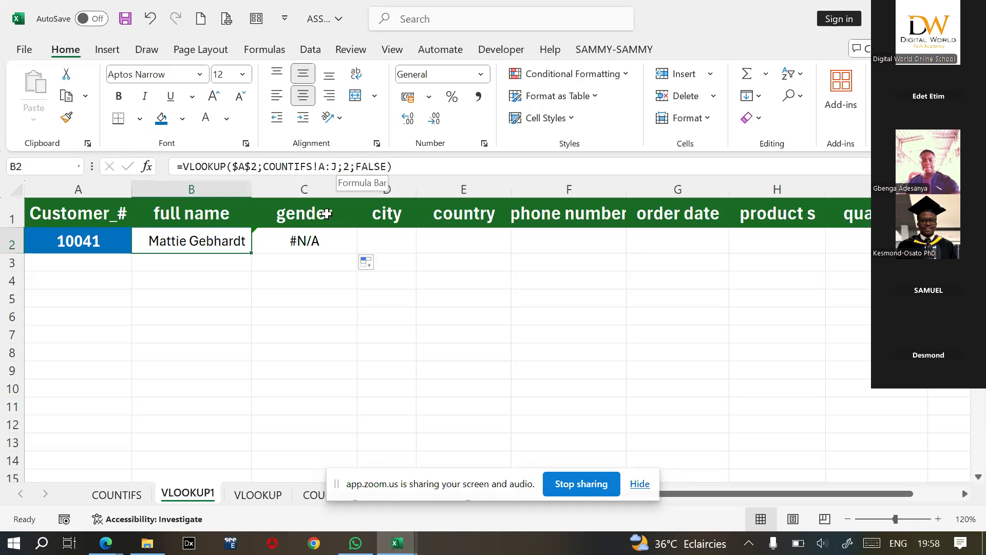
pyautogui.click(313, 232)
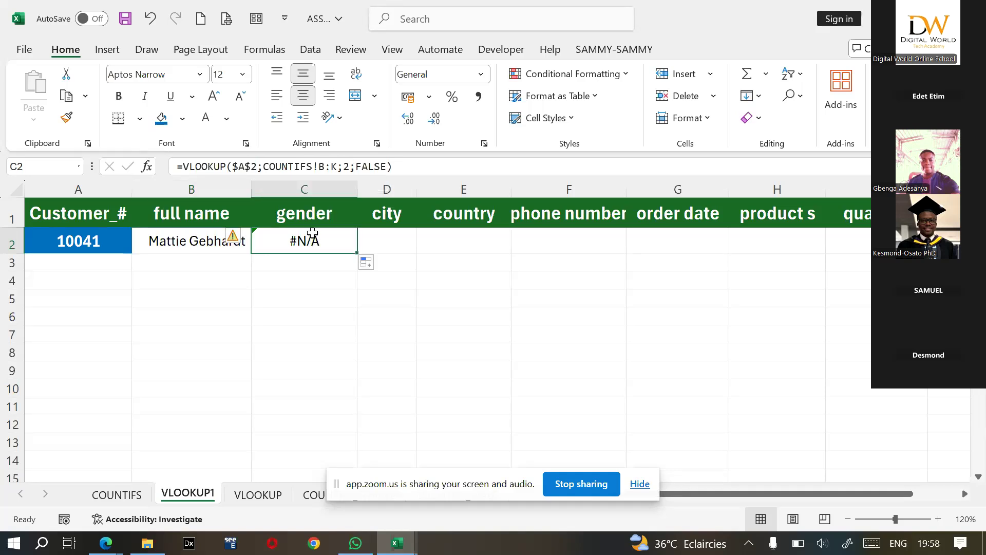
pyautogui.press('Left')
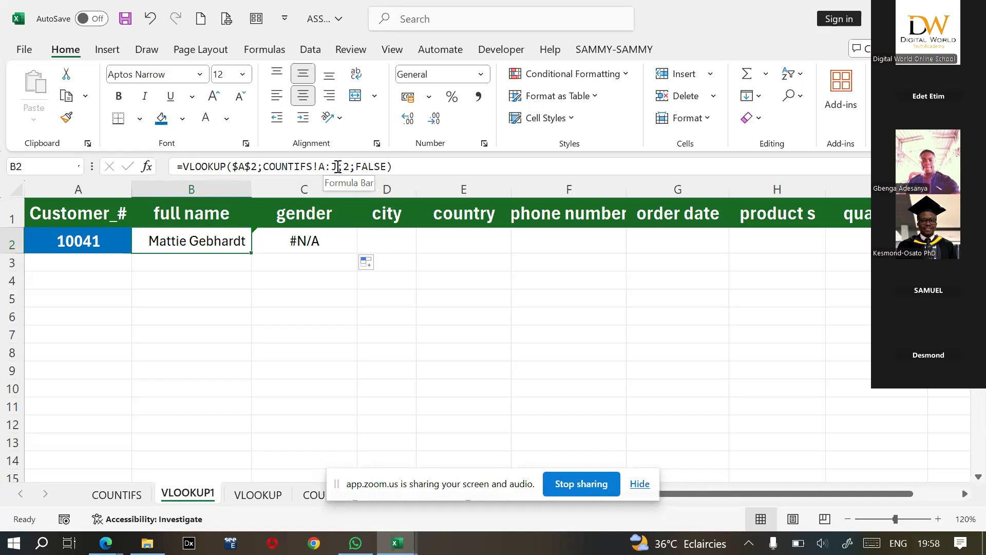
pyautogui.click(303, 236)
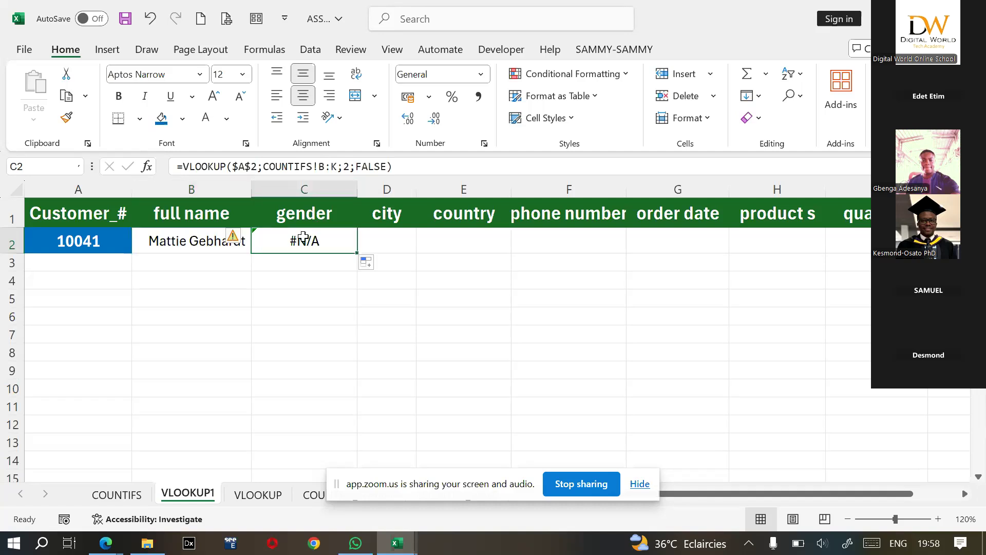
pyautogui.click(209, 245)
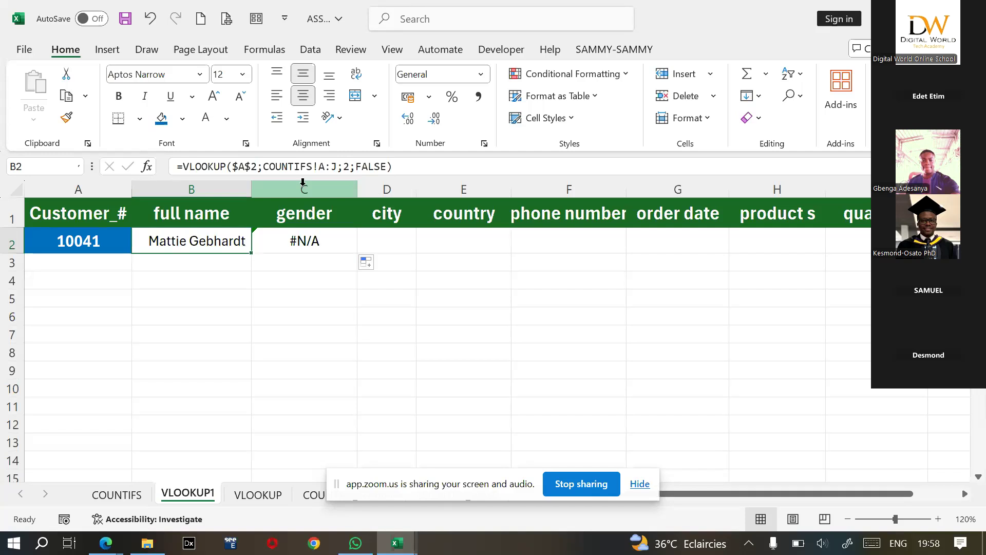
pyautogui.click(306, 242)
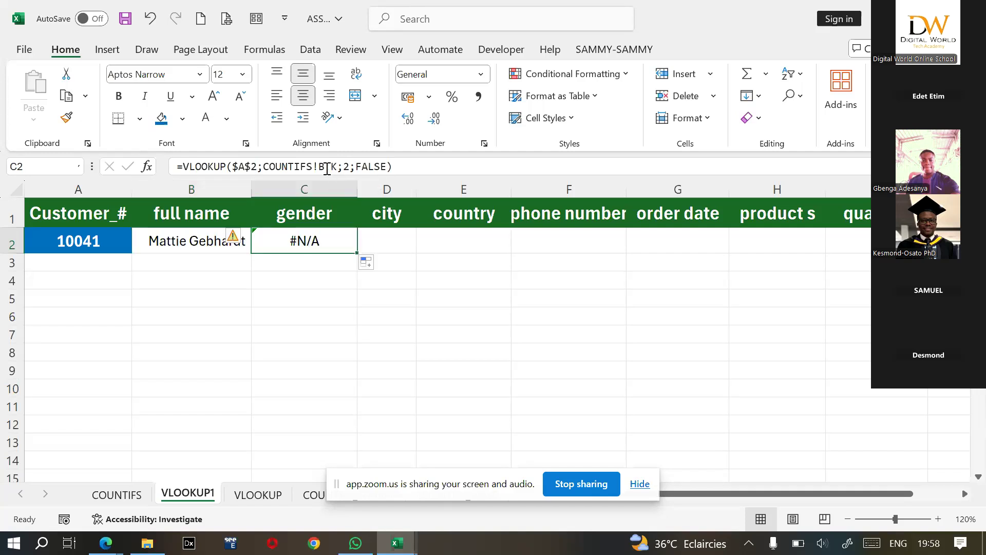
# Lock the table range in the B2 formula as COUNTIFS!$A:$J.
pyautogui.press('Left')
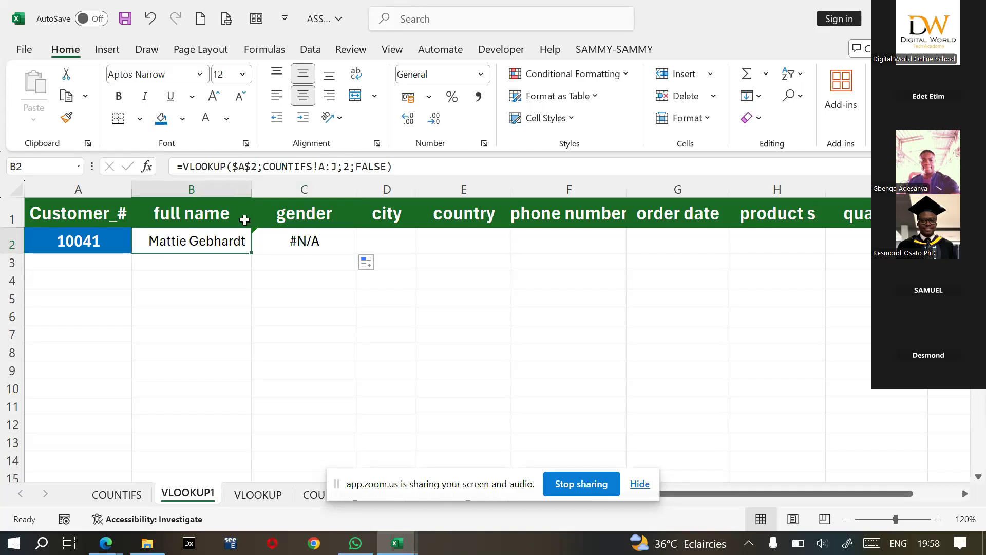
pyautogui.moveTo(336, 168); pyautogui.dragTo(265, 172)
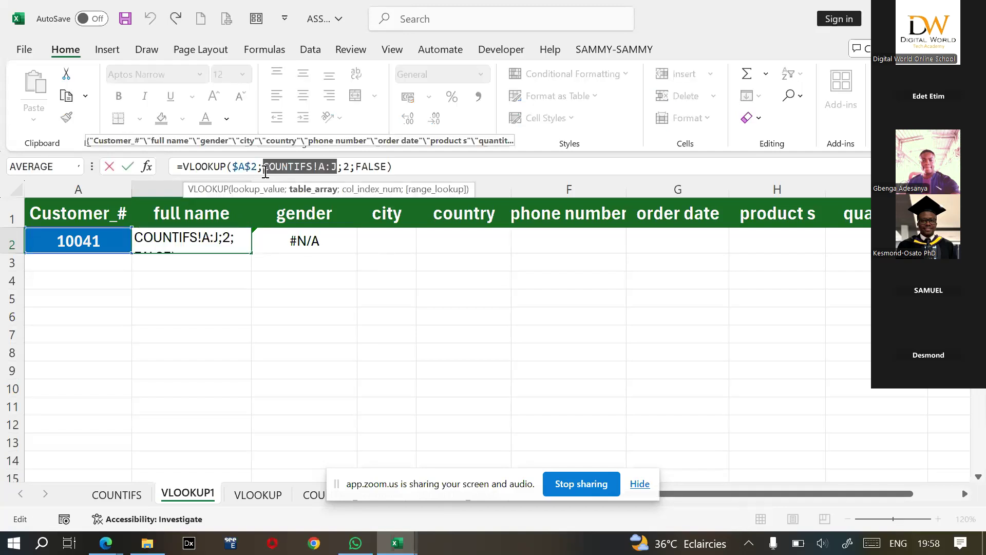
pyautogui.press('F4')
pyautogui.press('Return')
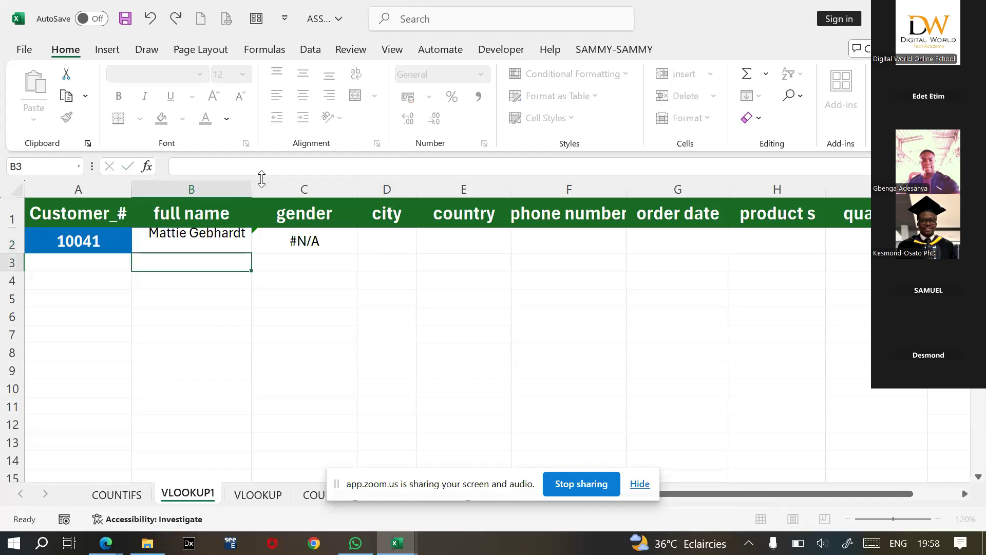
# Copy the B2 formula with its locked table range across to C2 under gender, and check its column index.
pyautogui.click(216, 244)
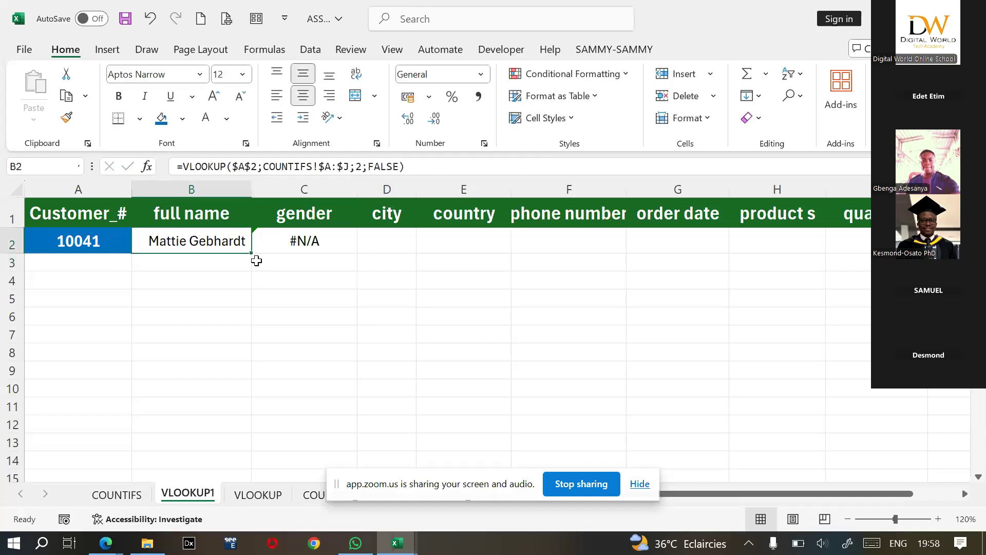
pyautogui.moveTo(250, 253); pyautogui.dragTo(306, 255)
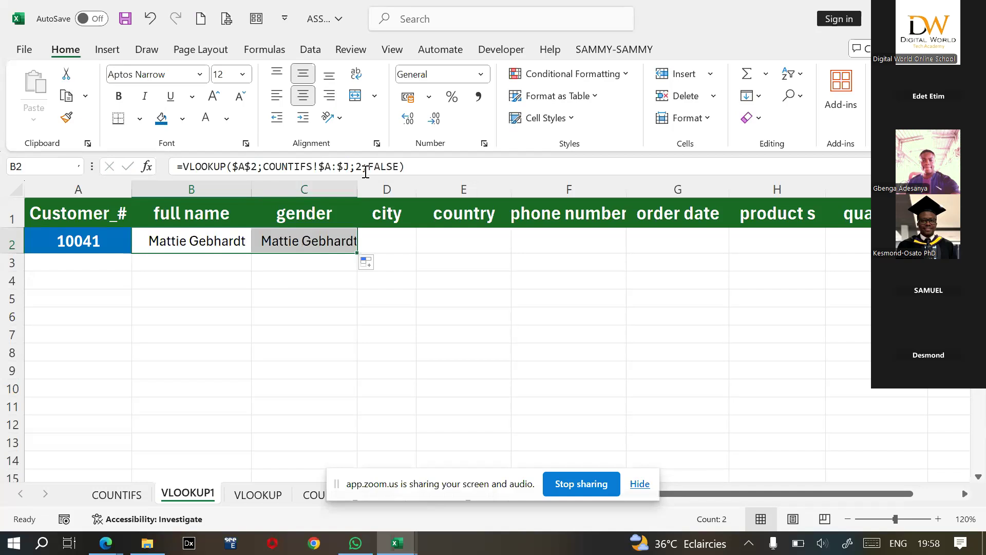
pyautogui.click(361, 171)
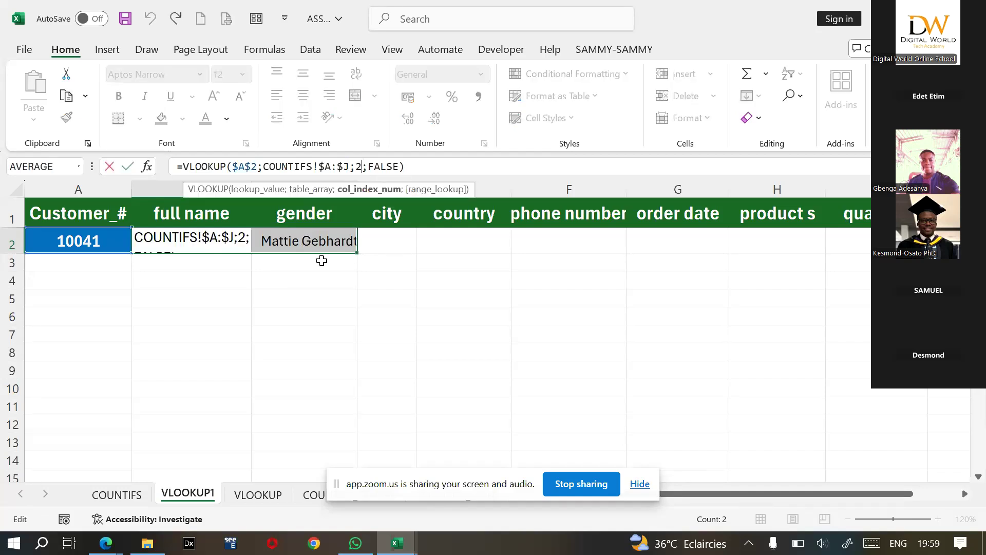
pyautogui.press('Return')
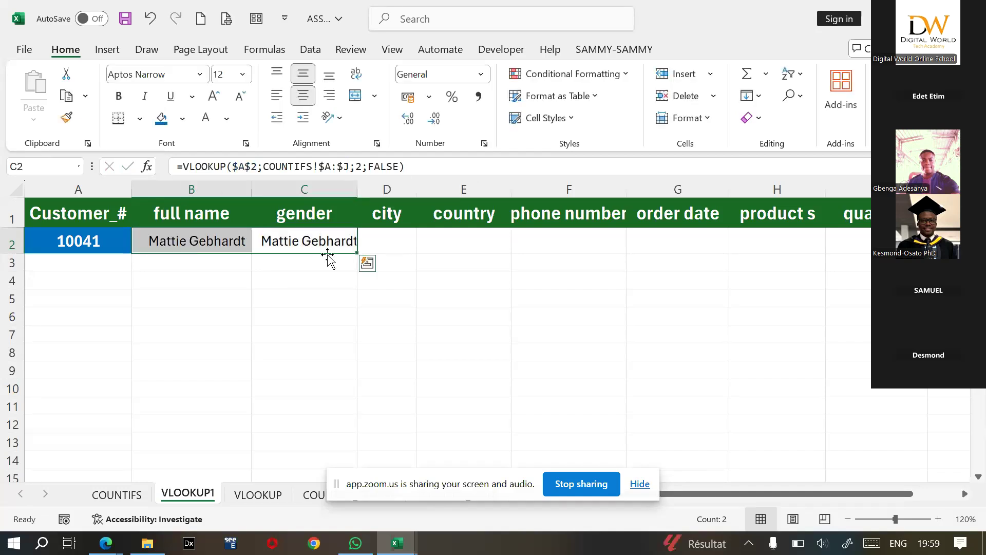
# Set the column index in the C2 gender formula to 3.
pyautogui.click(328, 245)
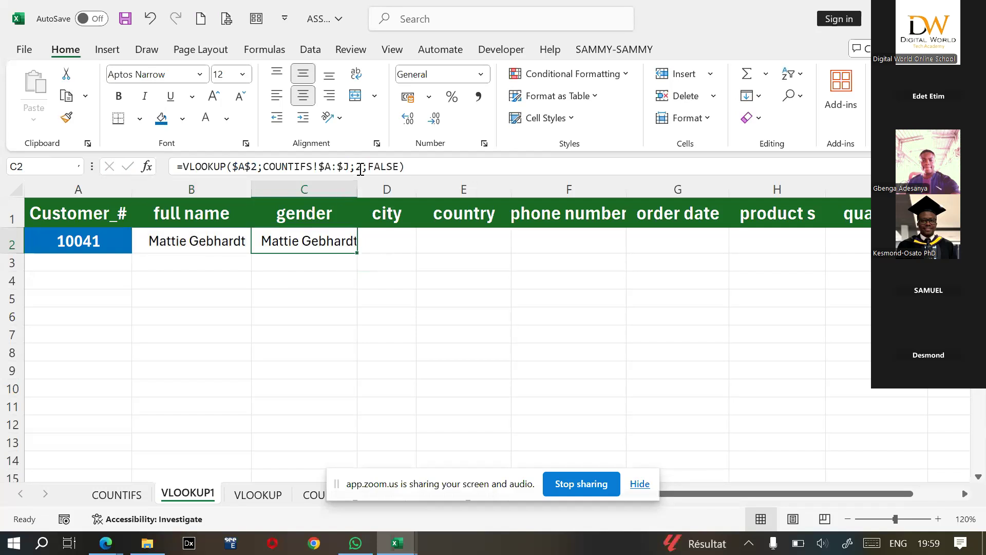
pyautogui.click(361, 168)
pyautogui.press('BackSpace')
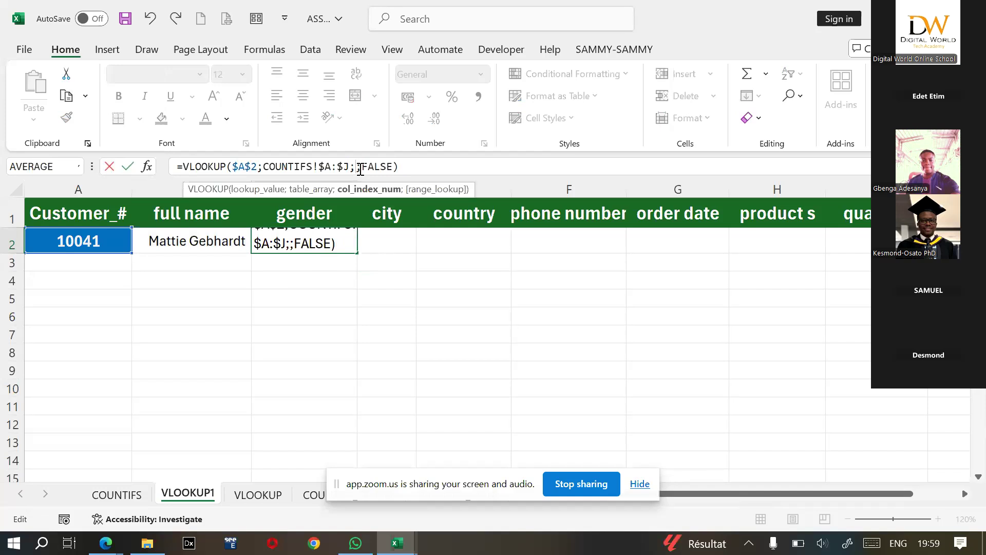
pyautogui.write('3')
pyautogui.press('Return')
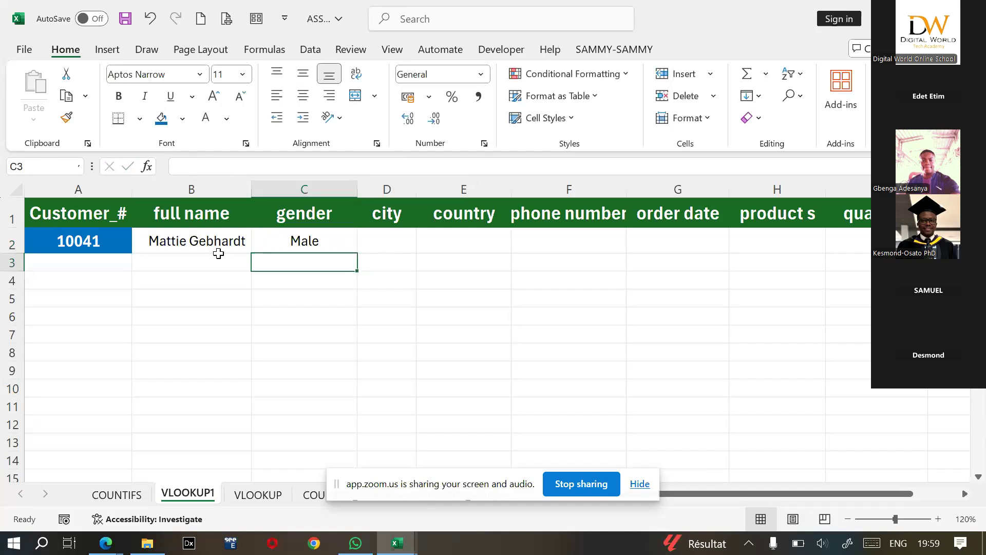
# Check the column order on the COUNTIFS sheet, and replace the column index in VLOOKUP1's B2 formula with COLUMN(B4).
pyautogui.click(117, 494)
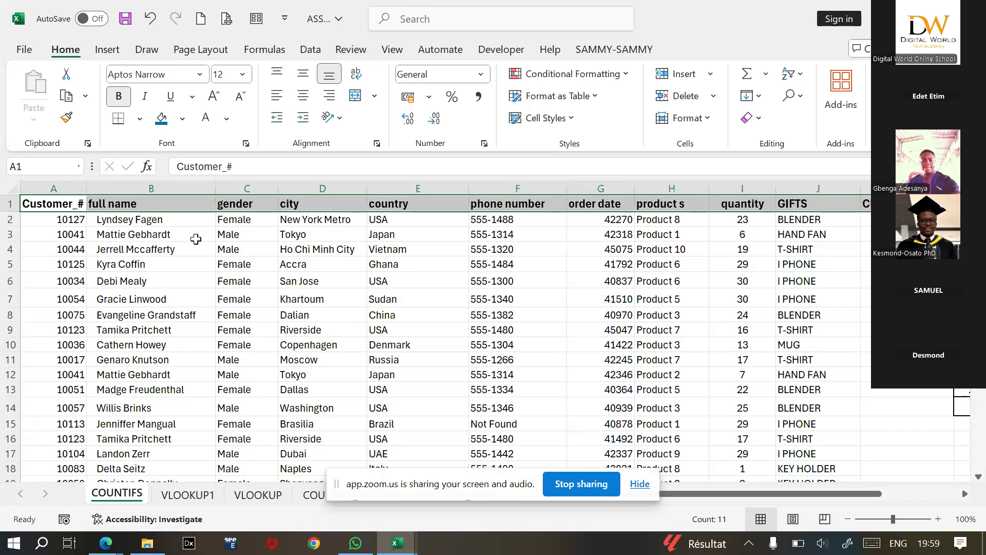
pyautogui.hotkey('ctrl', 'pagedown')
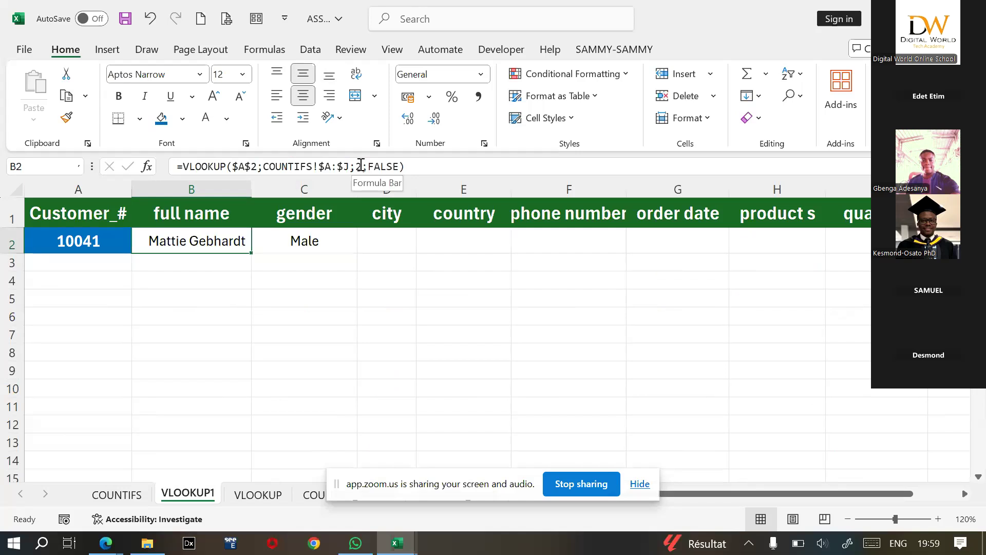
pyautogui.click(361, 164)
pyautogui.press('BackSpace')
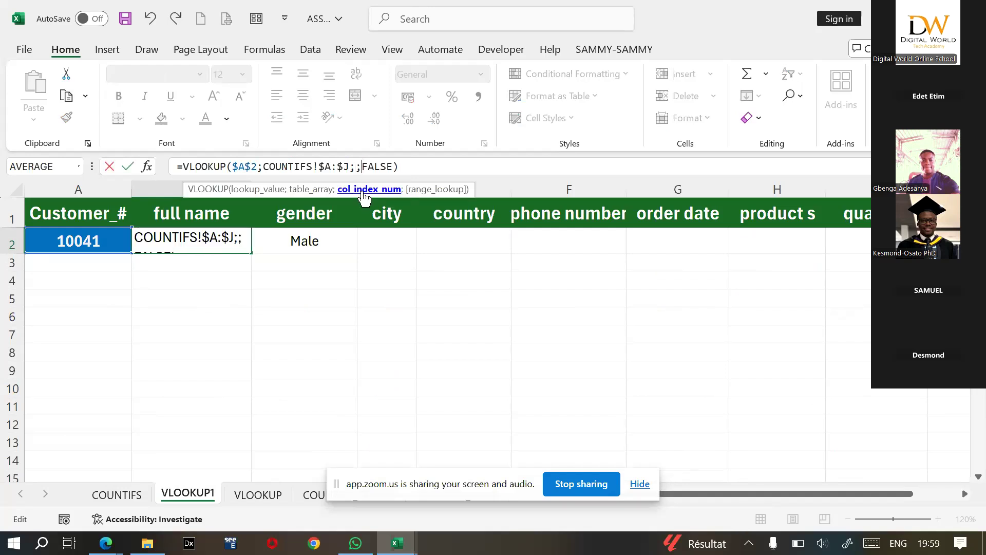
pyautogui.write('co')
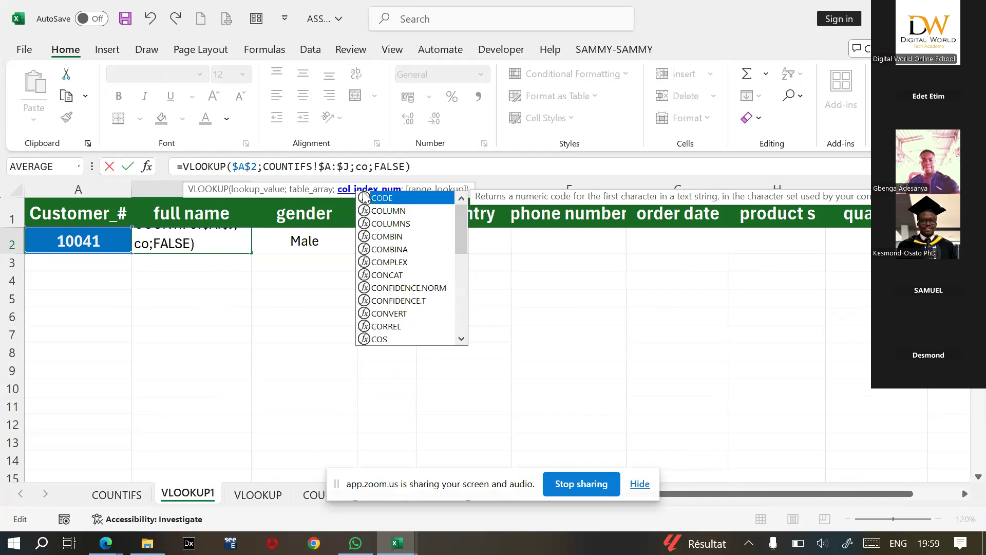
pyautogui.doubleClick(386, 210)
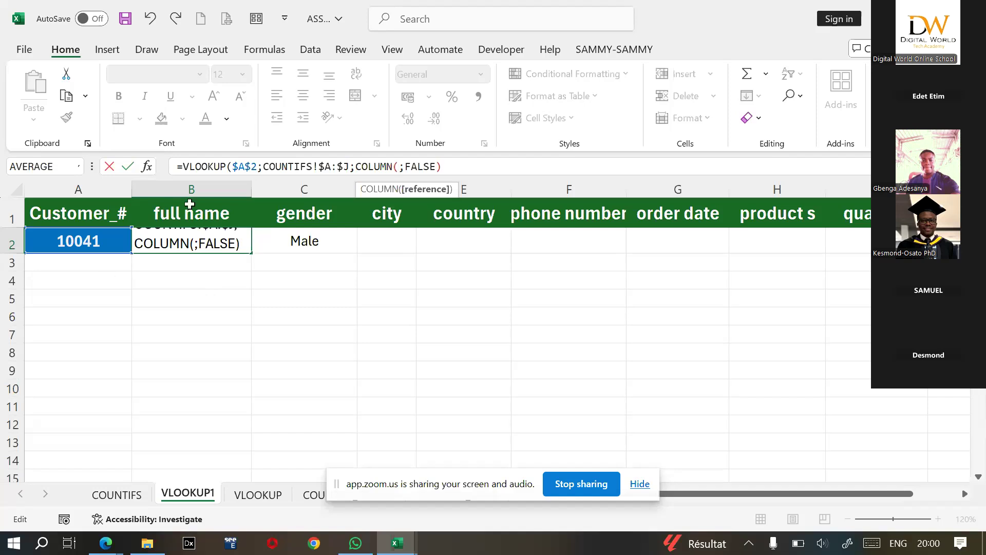
pyautogui.click(201, 282)
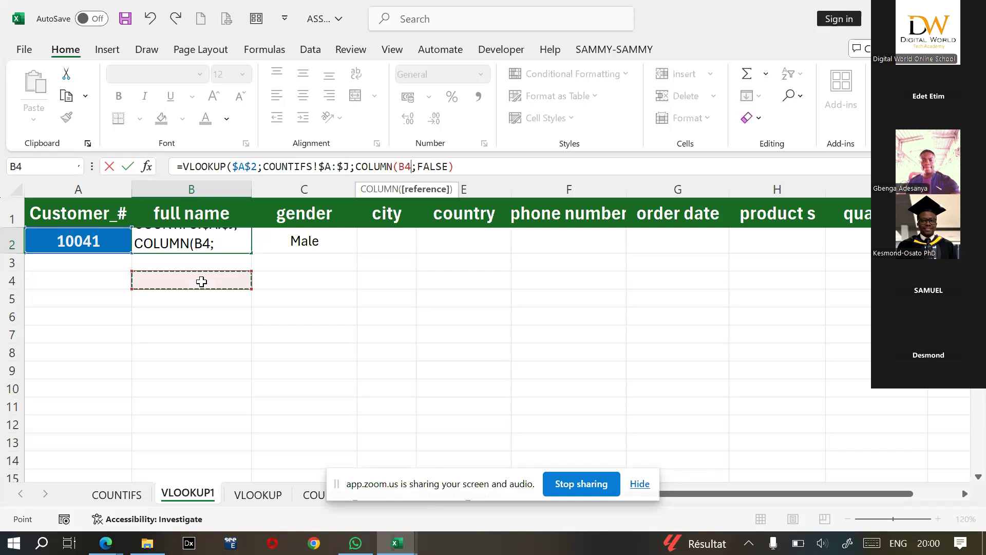
pyautogui.write(')')
pyautogui.press('Return')
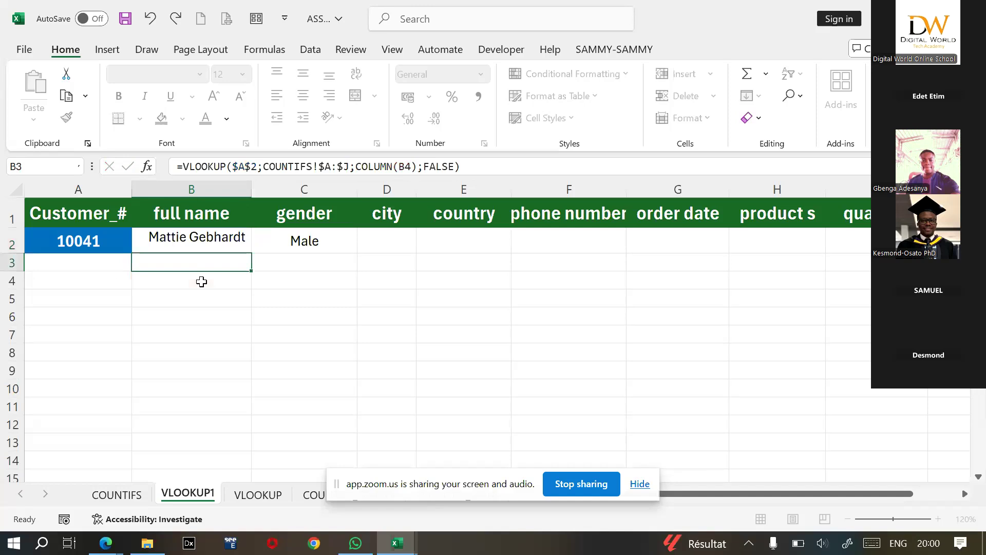
# Fill the B2 formula across row 2 through the GIFTS column, checking the COLUMN references in C2 and D2 on the way.
pyautogui.press('Up')
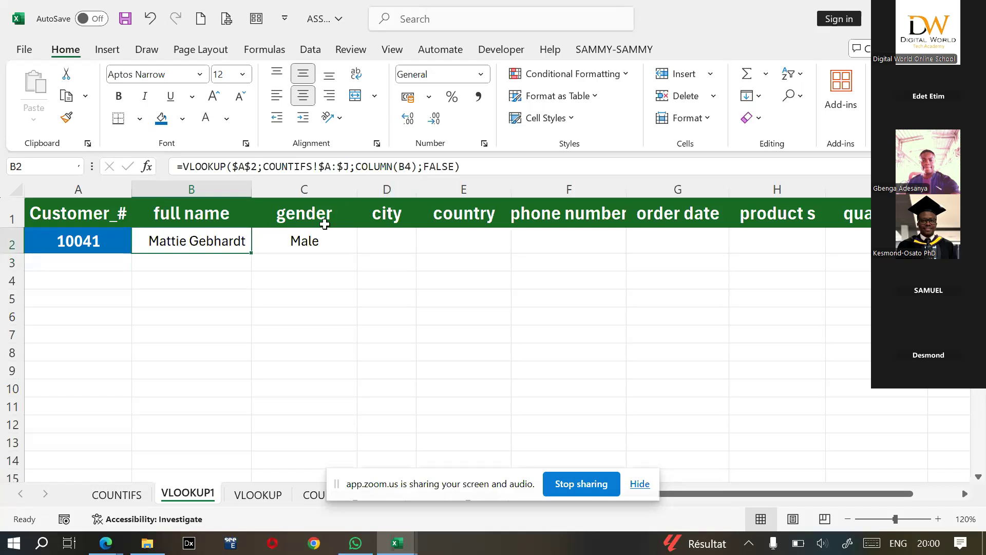
pyautogui.moveTo(250, 256); pyautogui.dragTo(404, 249)
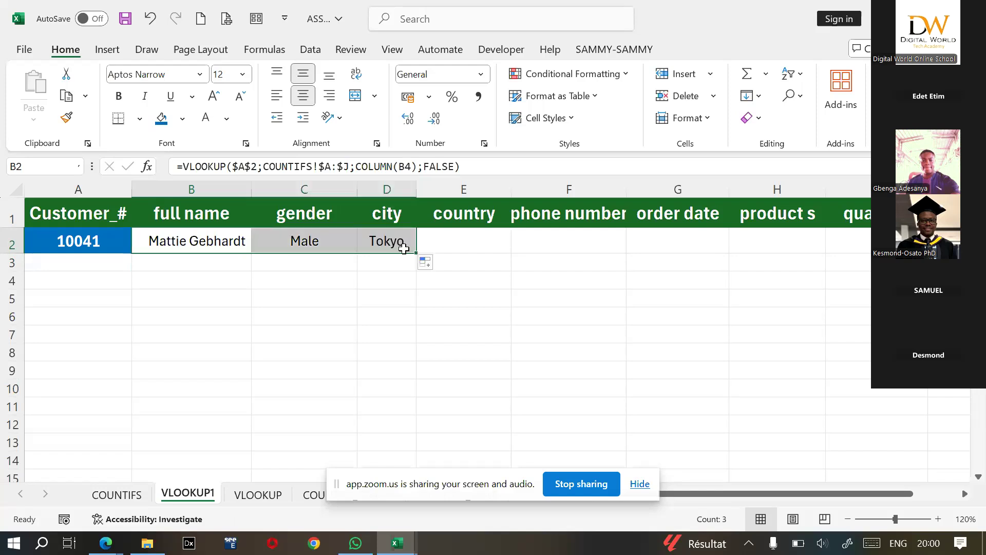
pyautogui.click(305, 241)
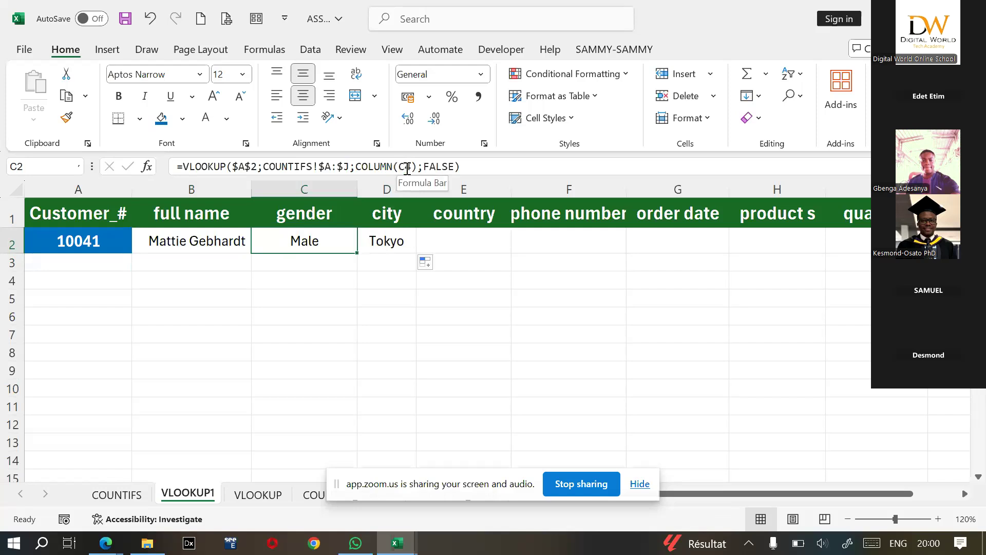
pyautogui.click(385, 242)
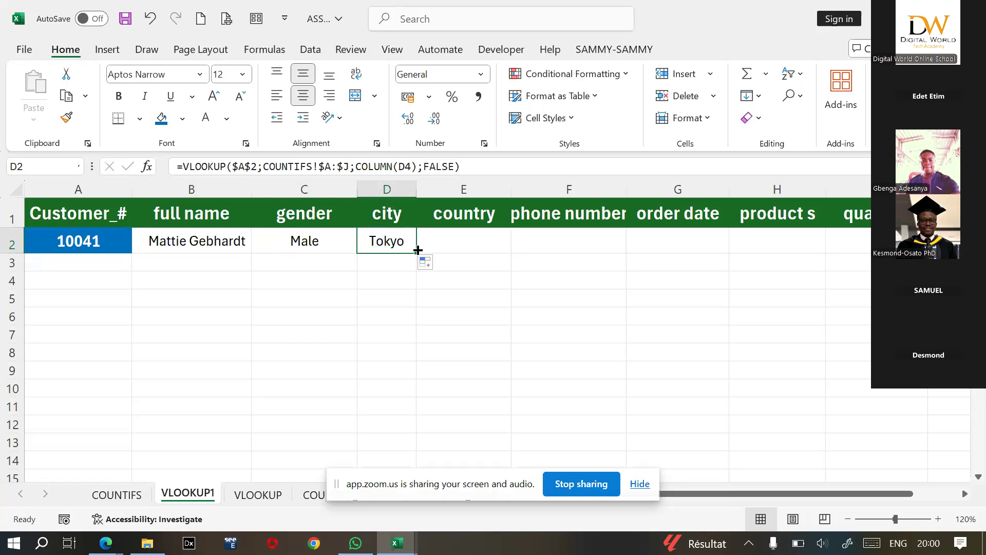
pyautogui.moveTo(420, 252); pyautogui.dragTo(868, 257)
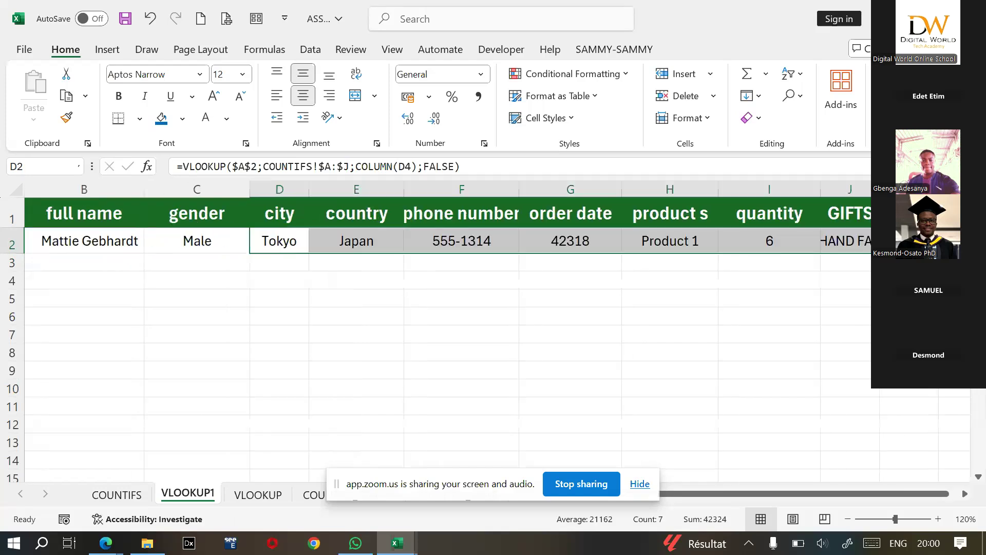
# Widen the GIFTS column on VLOOKUP1, and choose the first customer ID in the A2 drop-down list.
pyautogui.moveTo(880, 190); pyautogui.dragTo(913, 189)
pyautogui.click(280, 316)
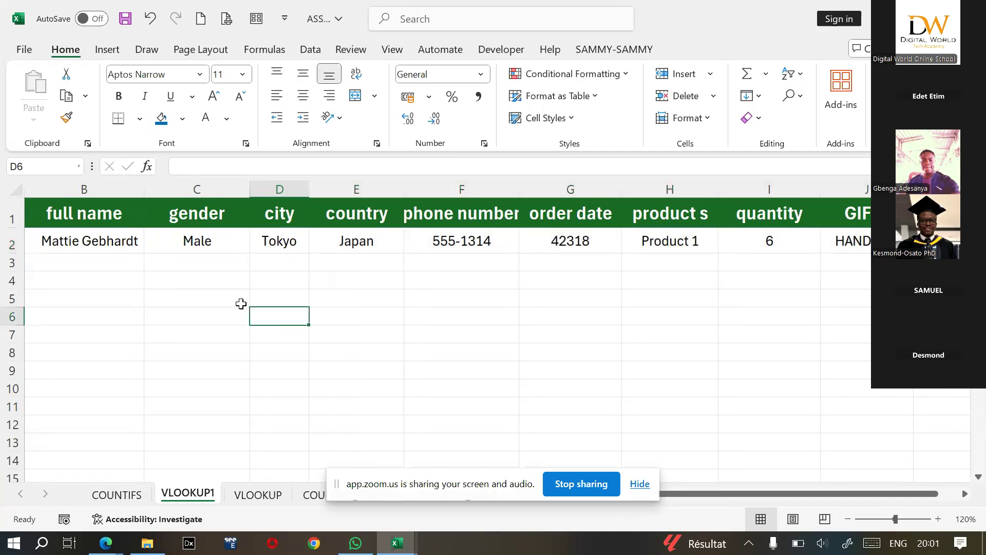
pyautogui.hscroll(-1, 168, 284)
pyautogui.click(115, 247)
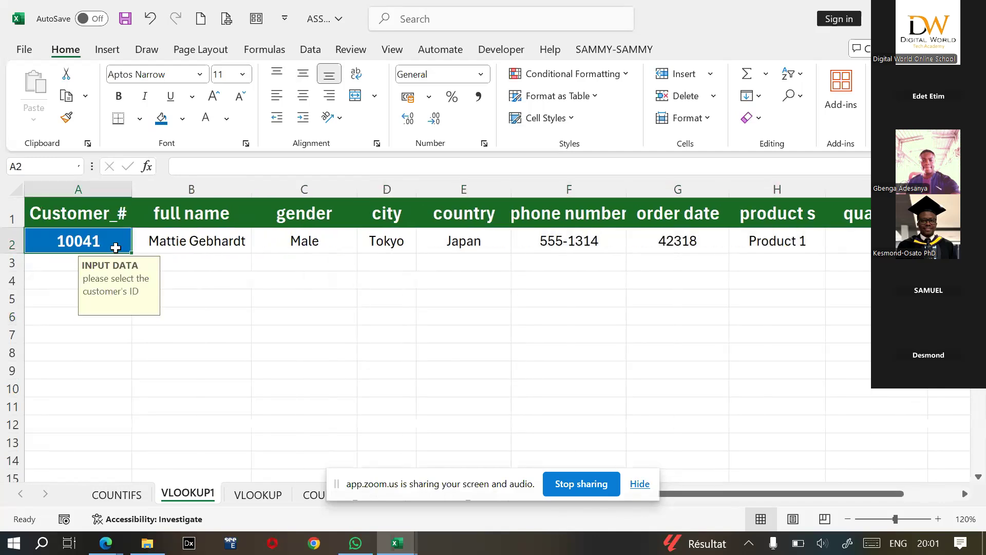
pyautogui.click(139, 246)
pyautogui.click(77, 260)
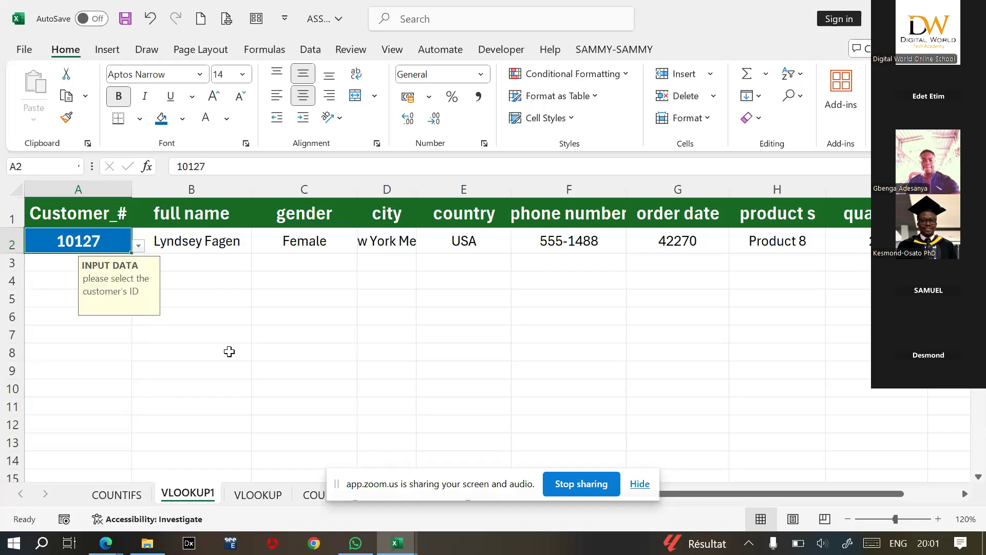
# Choose the second customer ID in A2's drop-down list, and compare the returned details with row 3 of the COUNTIFS sheet.
pyautogui.click(847, 519)
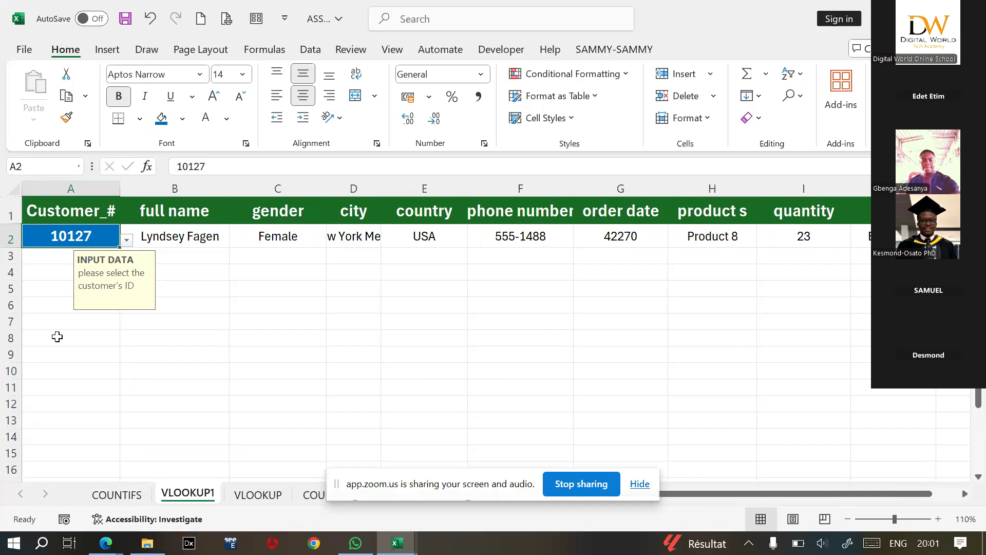
pyautogui.click(127, 240)
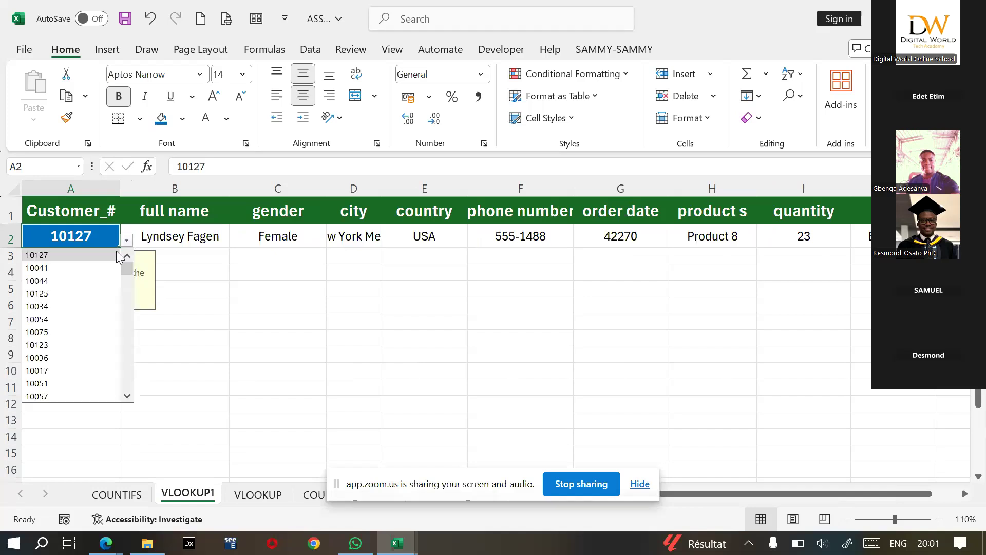
pyautogui.click(99, 269)
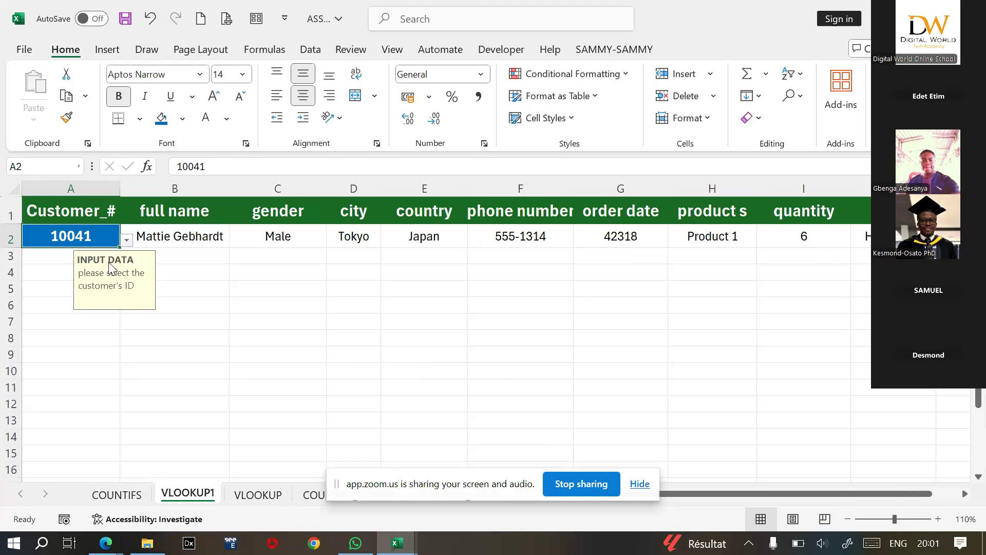
pyautogui.click(124, 493)
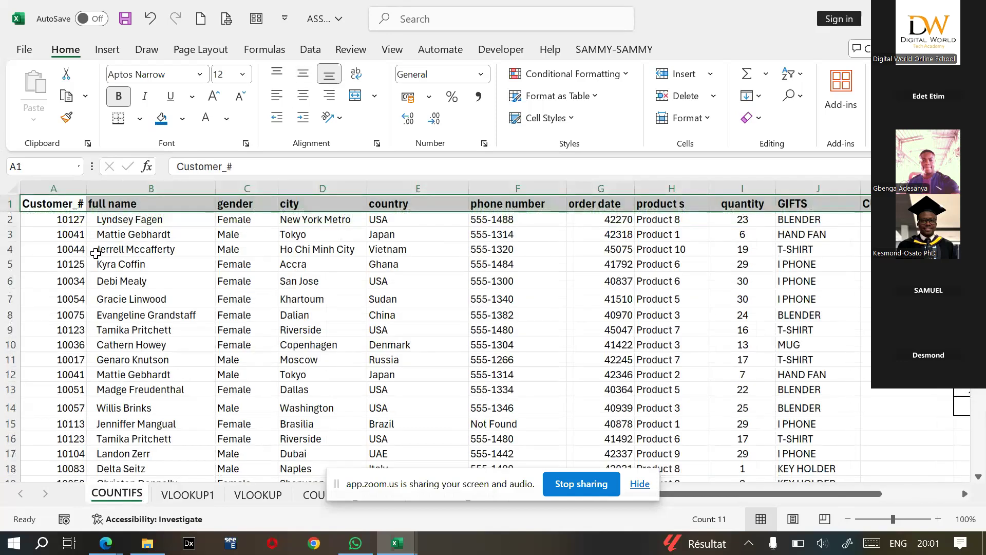
pyautogui.click(10, 234)
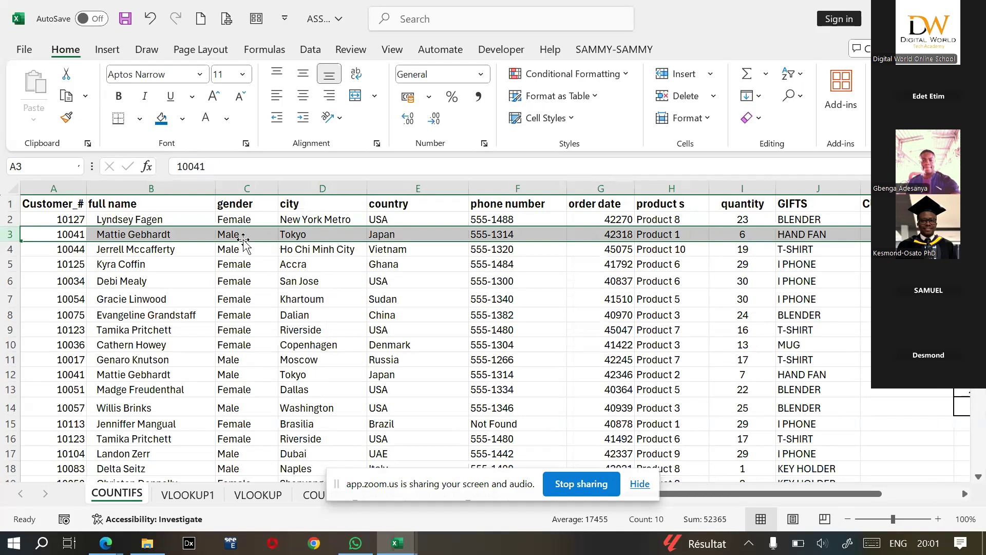
pyautogui.click(188, 494)
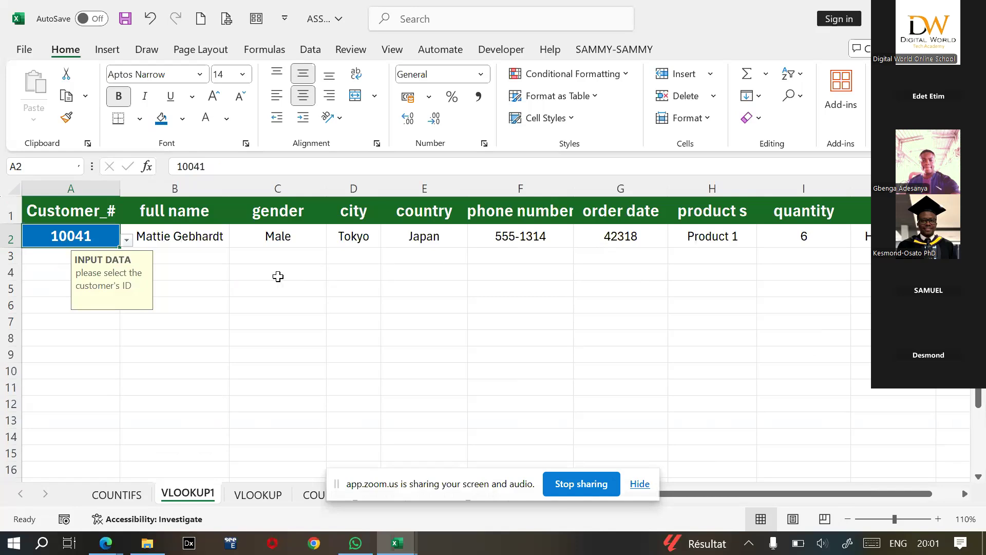
# Test the lookup by choosing the third and the fourth customer IDs in A2's drop-down list.
pyautogui.click(126, 239)
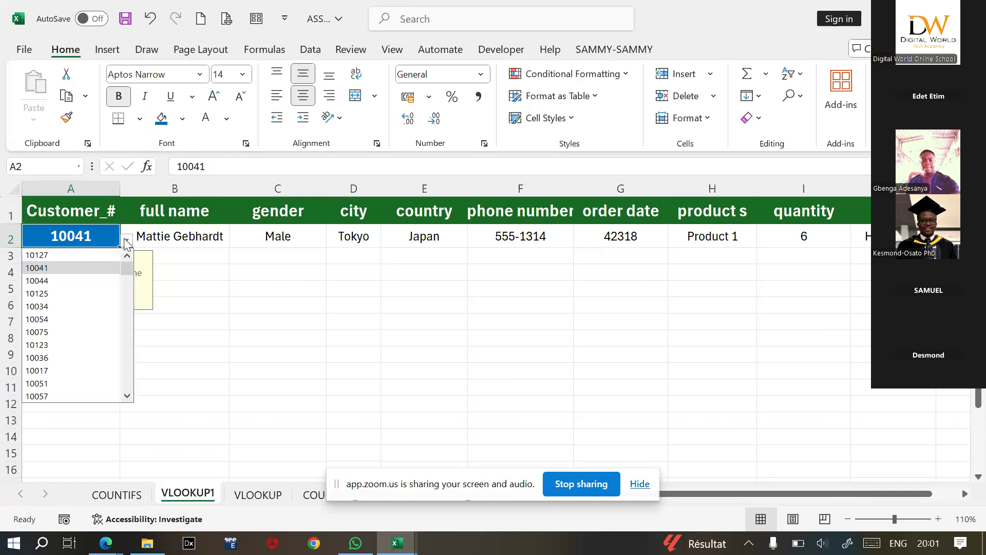
pyautogui.click(90, 282)
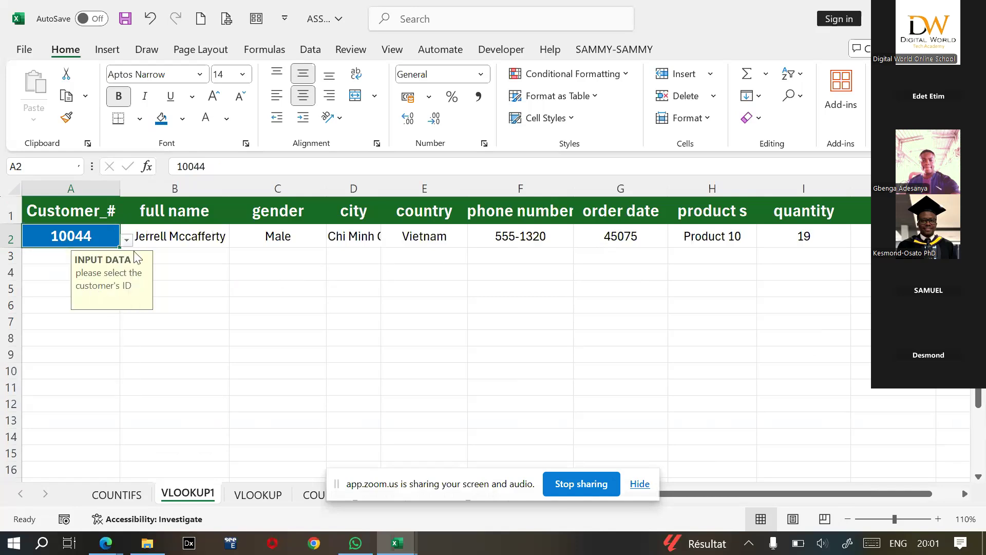
pyautogui.click(128, 240)
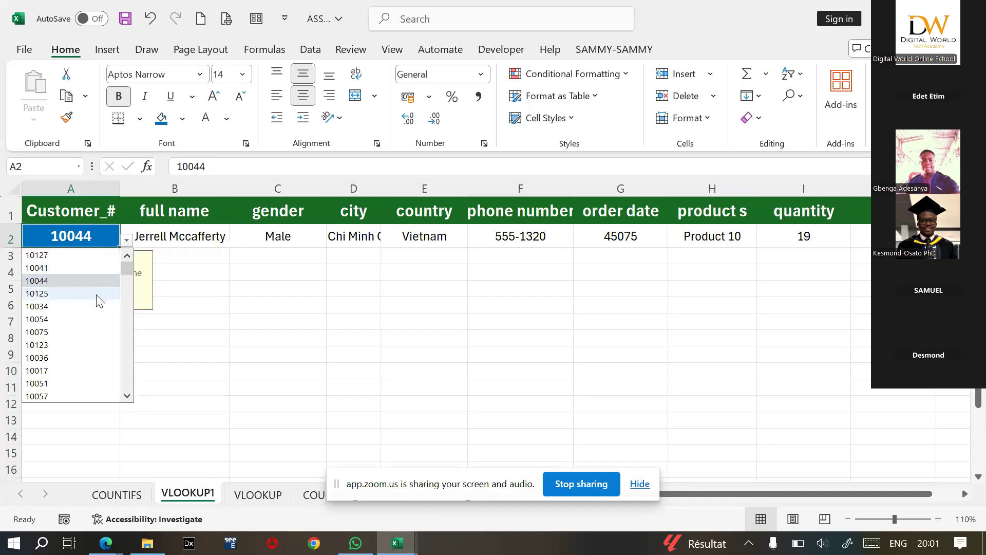
pyautogui.click(97, 294)
pyautogui.click(237, 291)
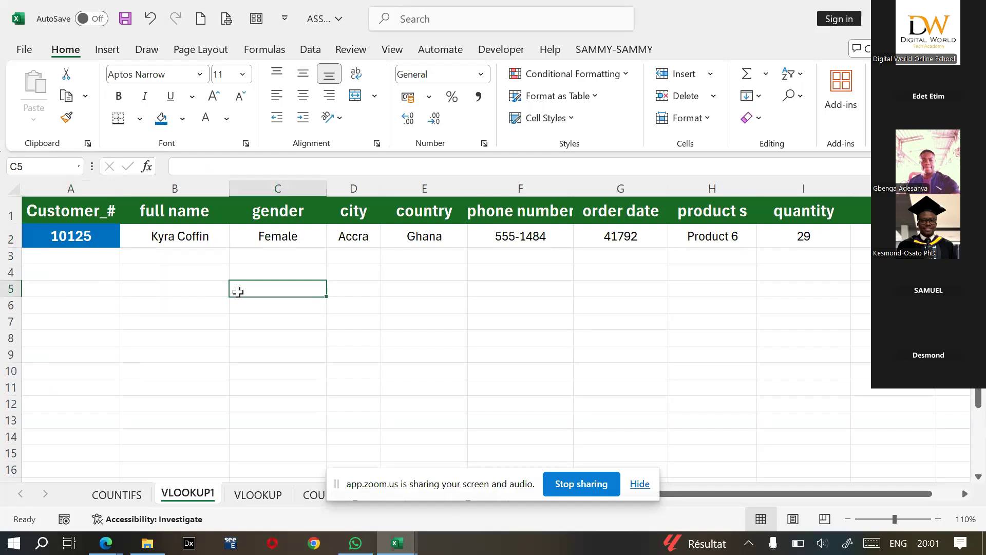
pyautogui.click(101, 268)
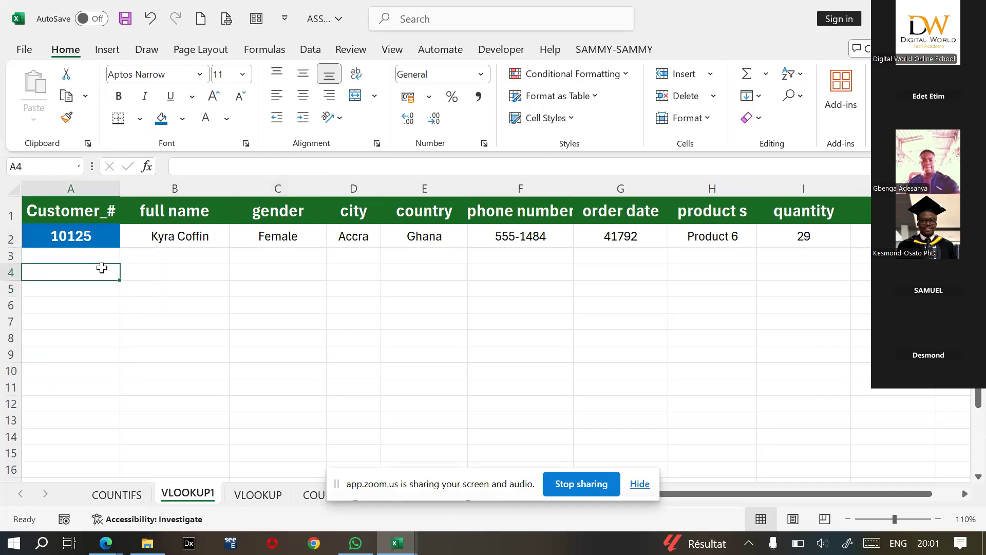
# Examine the COUNTIFS sheet for a repeated customer ID by comparing rows 12 and 3.
pyautogui.click(113, 495)
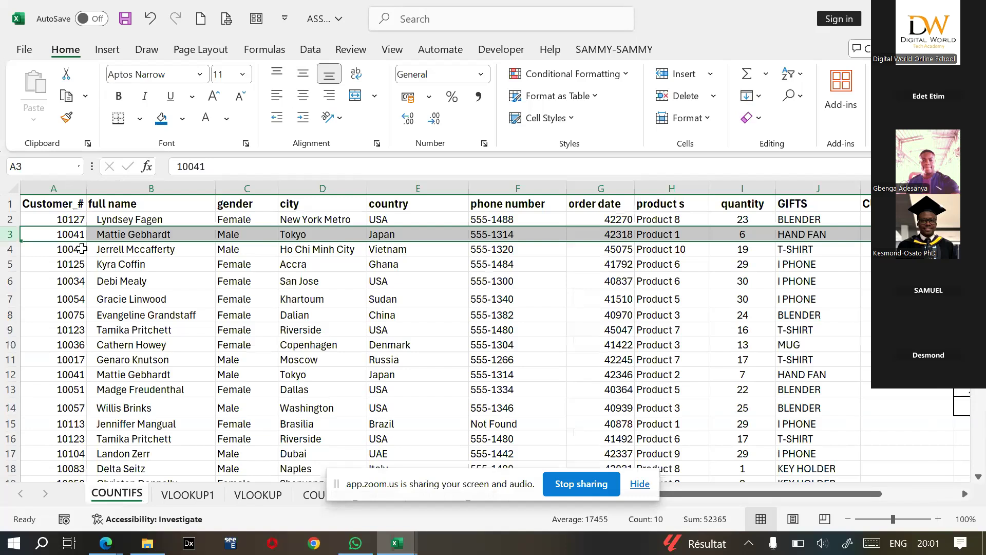
pyautogui.click(54, 218)
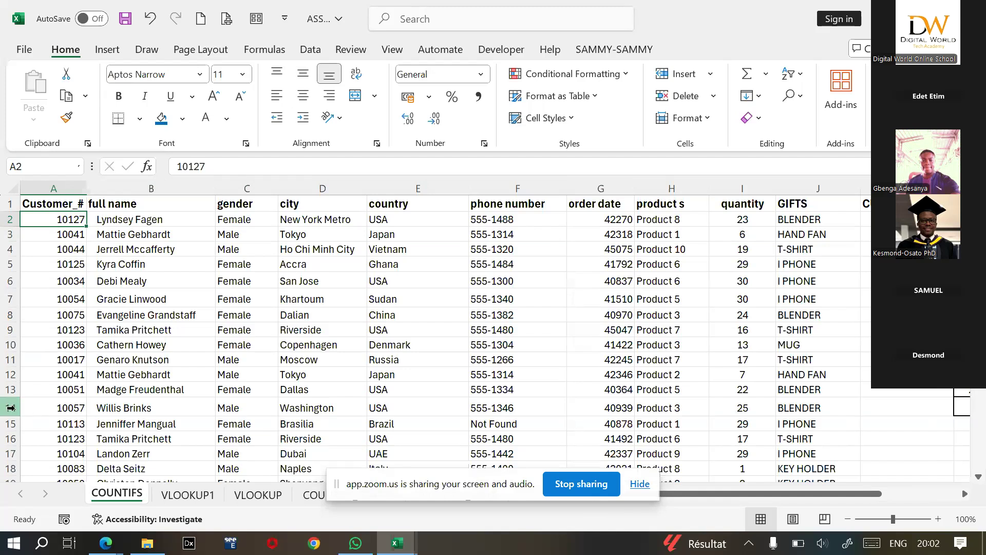
pyautogui.click(8, 377)
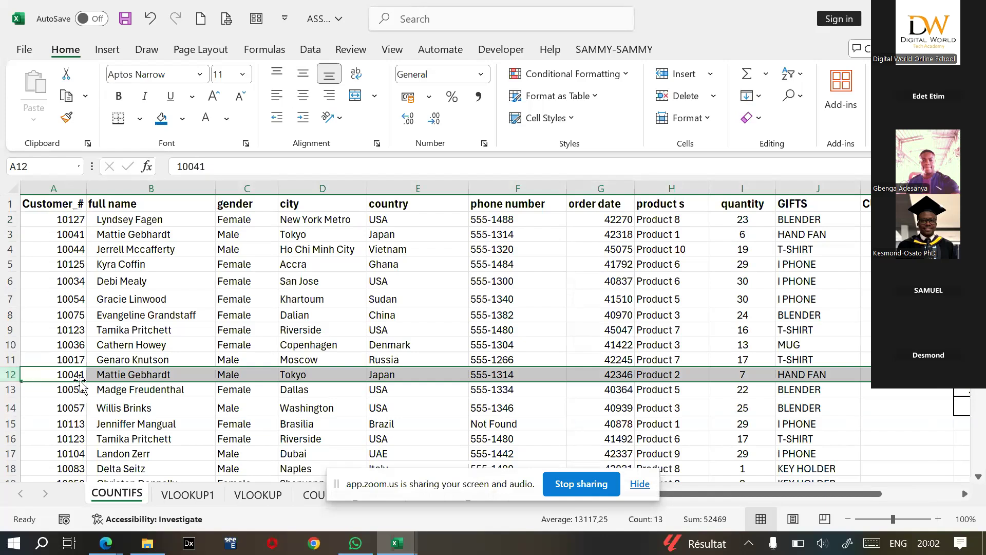
pyautogui.click(8, 235)
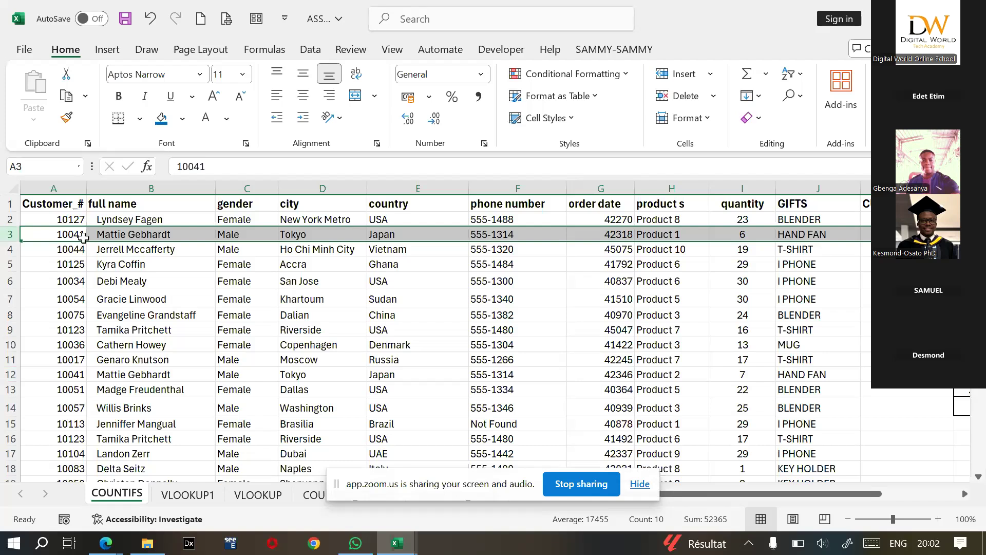
# Set A2 on VLOOKUP1 to the repeated customer ID, the second entry in the drop-down list.
pyautogui.click(188, 494)
pyautogui.click(100, 231)
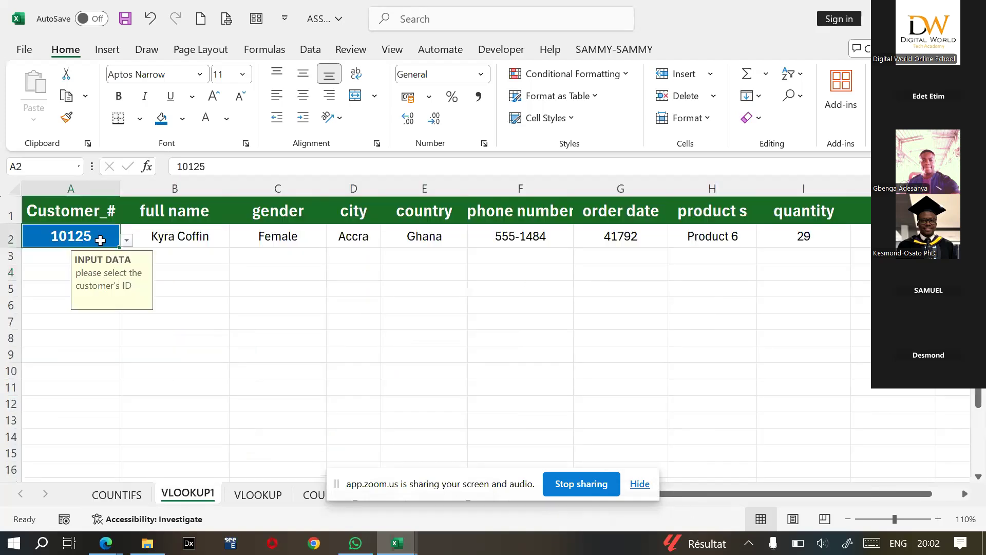
pyautogui.click(126, 240)
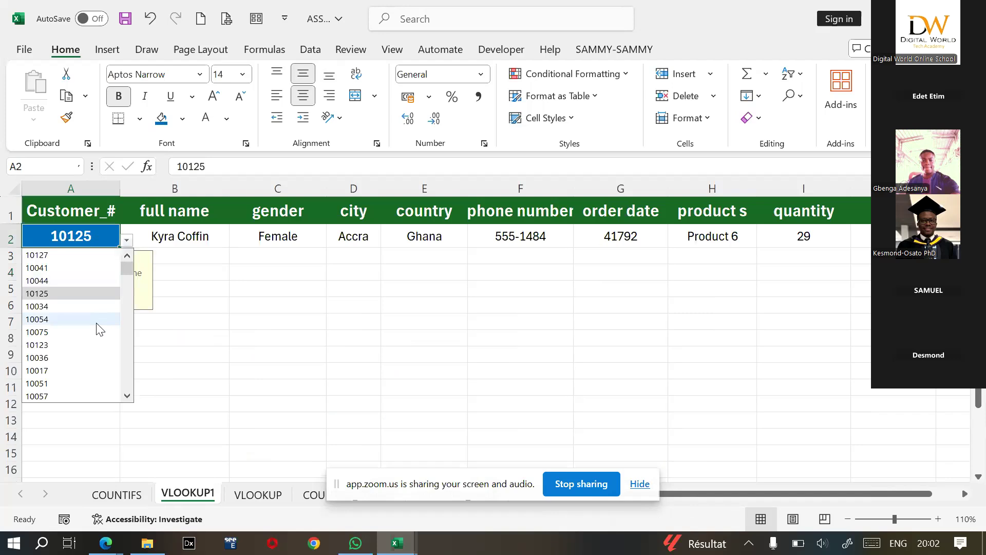
pyautogui.click(80, 268)
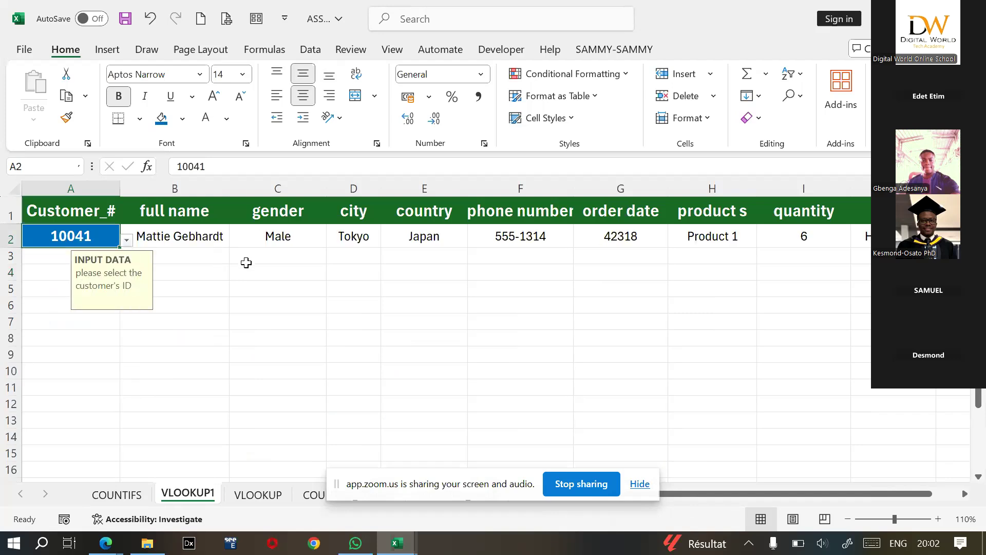
# Check which of COUNTIFS rows 12 and 3 matches the details returned in row 2 of VLOOKUP1.
pyautogui.click(117, 491)
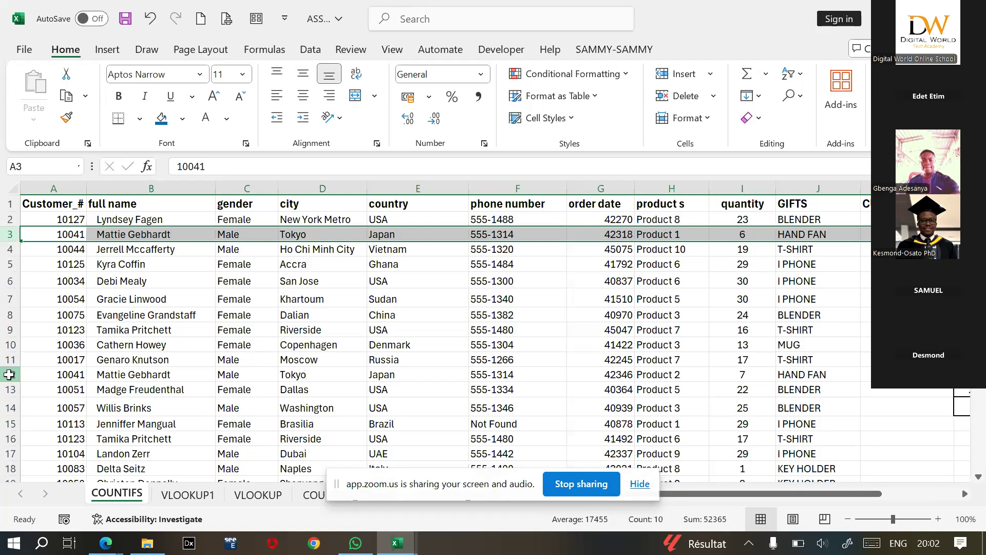
pyautogui.click(10, 373)
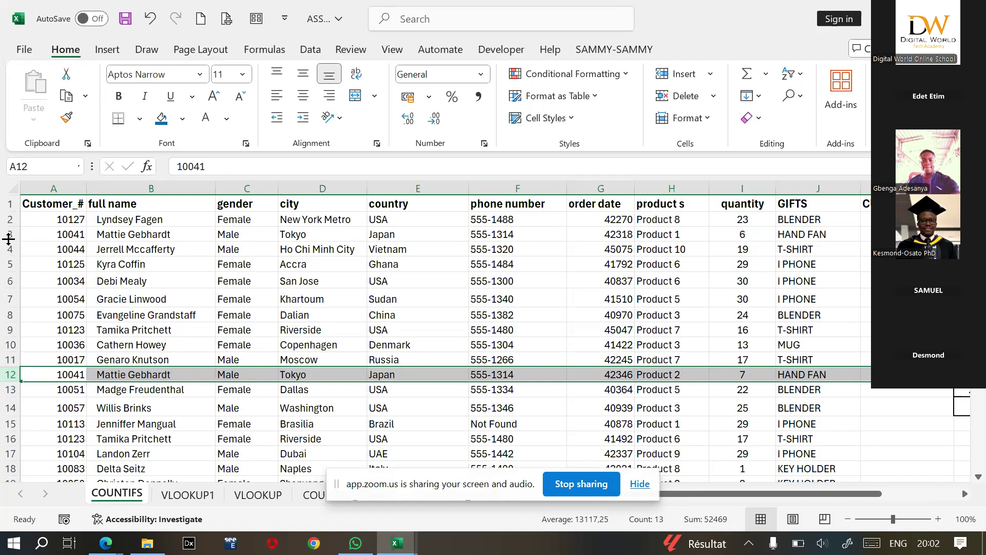
pyautogui.click(9, 234)
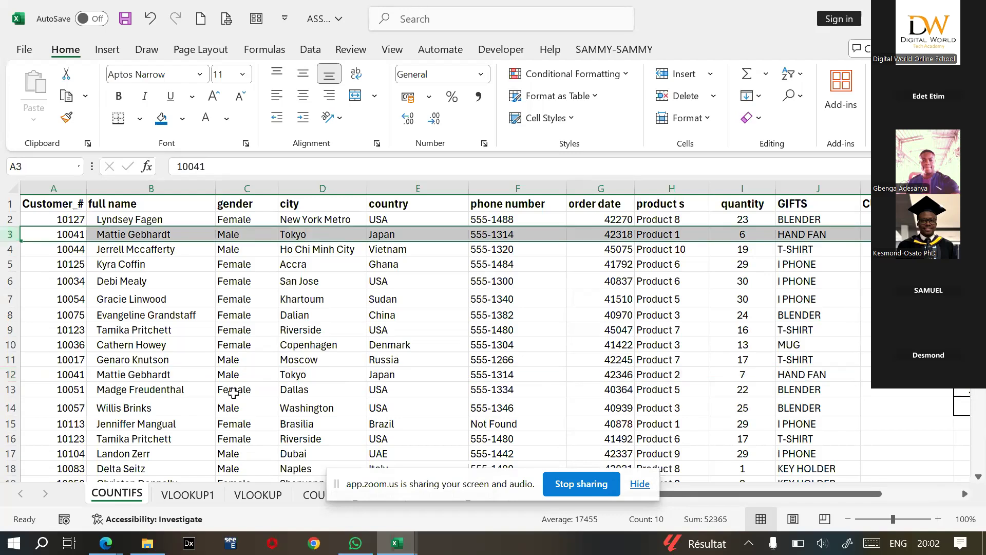
pyautogui.click(187, 494)
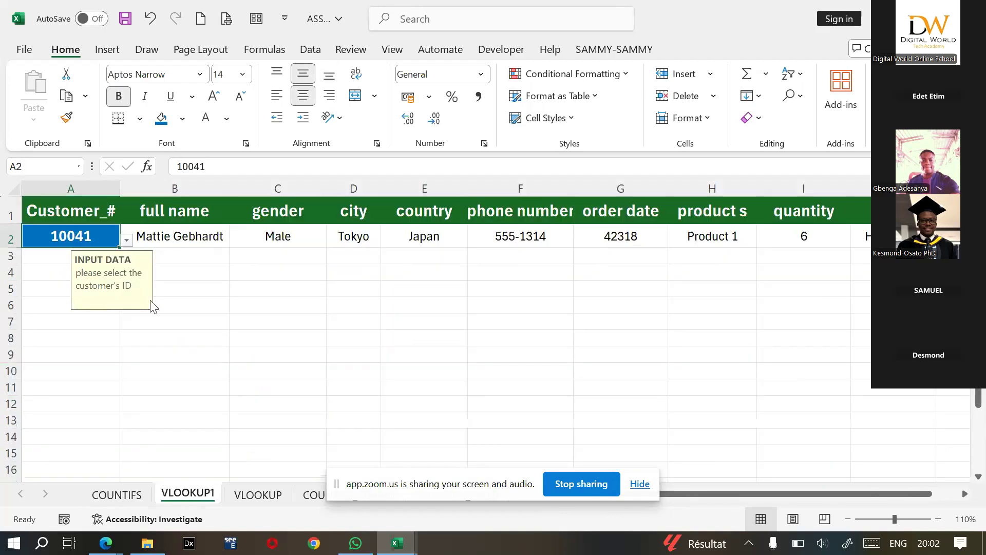
pyautogui.click(184, 258)
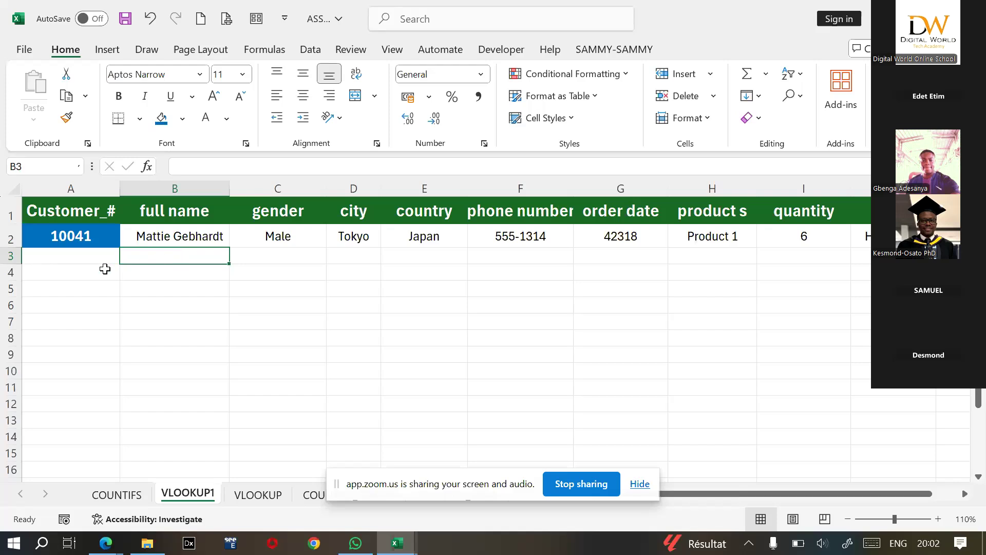
pyautogui.click(116, 495)
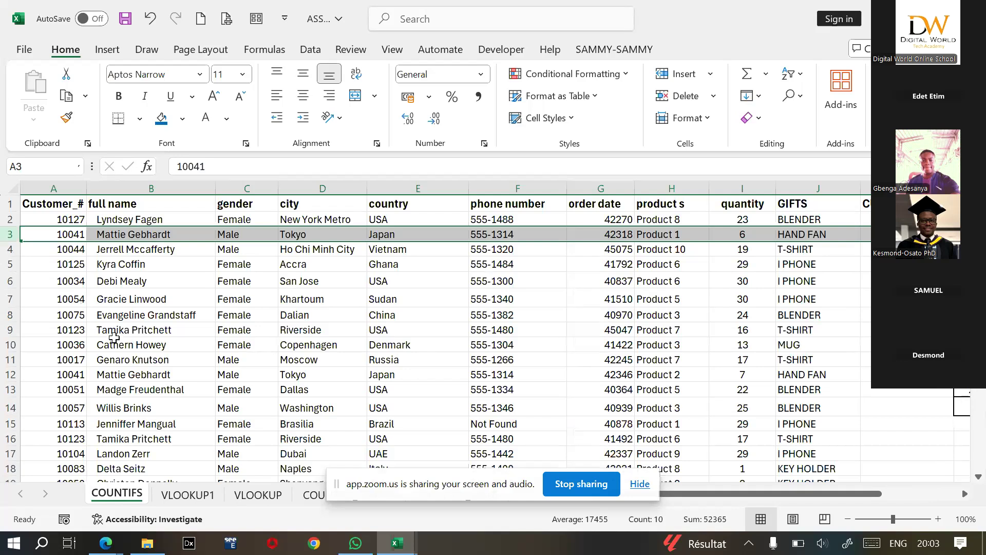
pyautogui.click(198, 496)
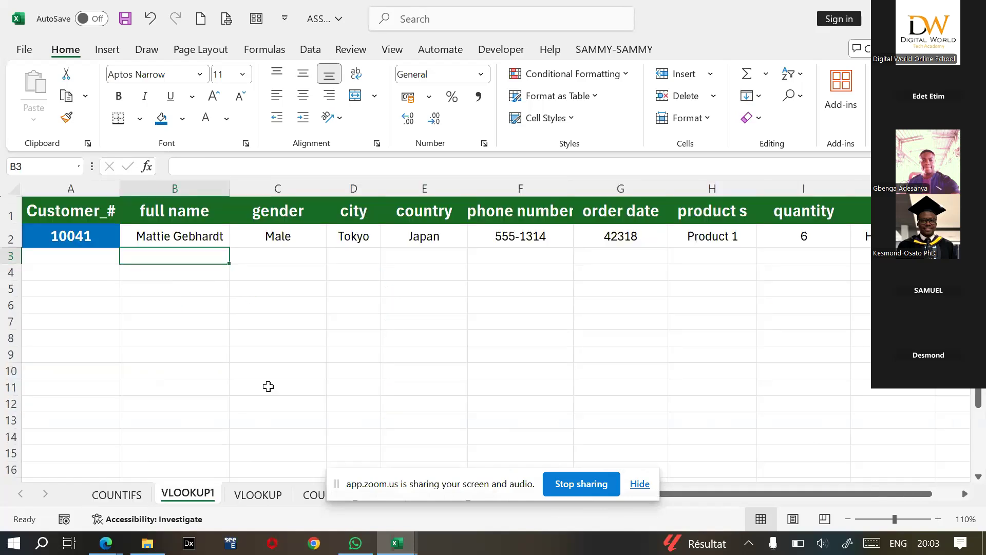
pyautogui.click(269, 386)
pyautogui.click(406, 333)
pyautogui.click(213, 305)
pyautogui.click(193, 289)
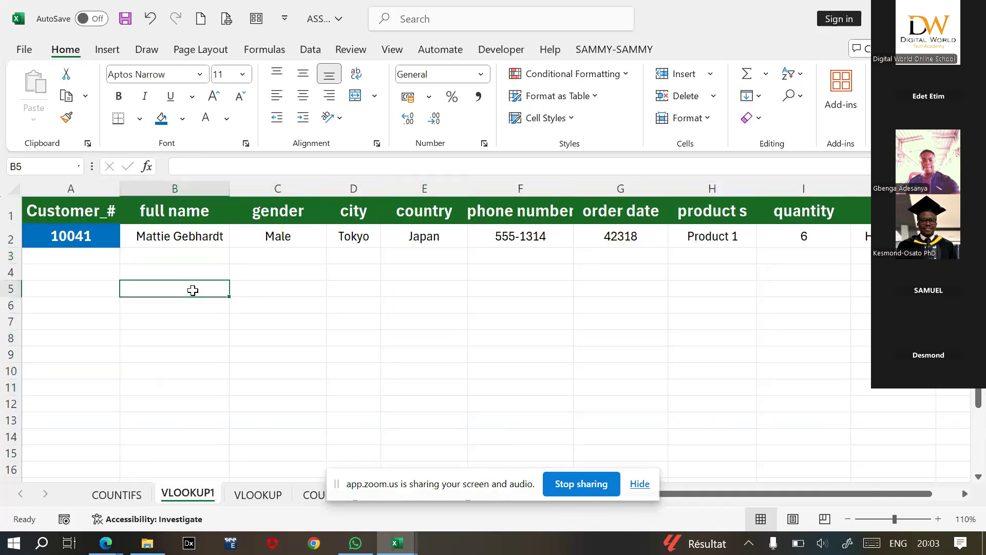
pyautogui.click(86, 276)
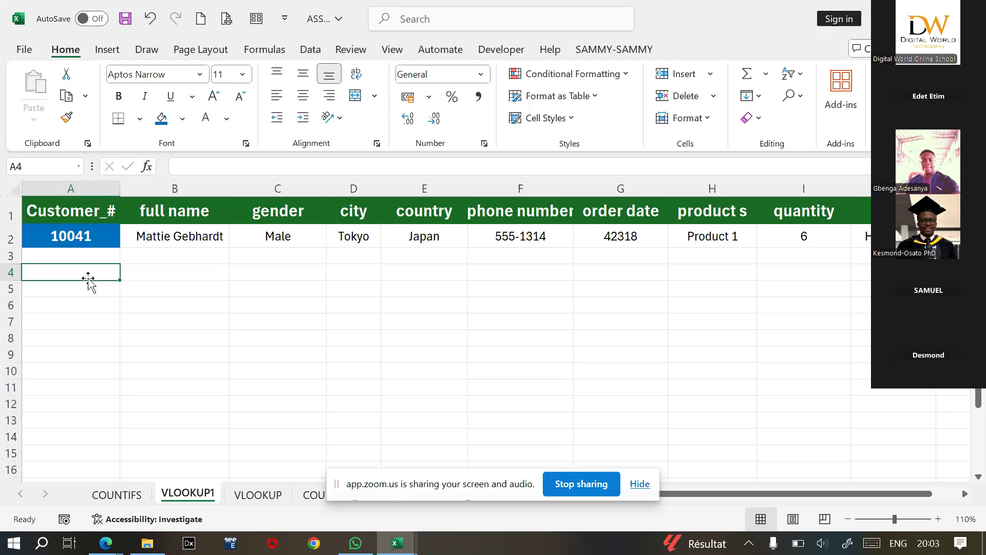
# Remove the COUNTIFS table array argument from the VLOOKUP formula in B2, keeping its surrounding separators.
pyautogui.click(151, 239)
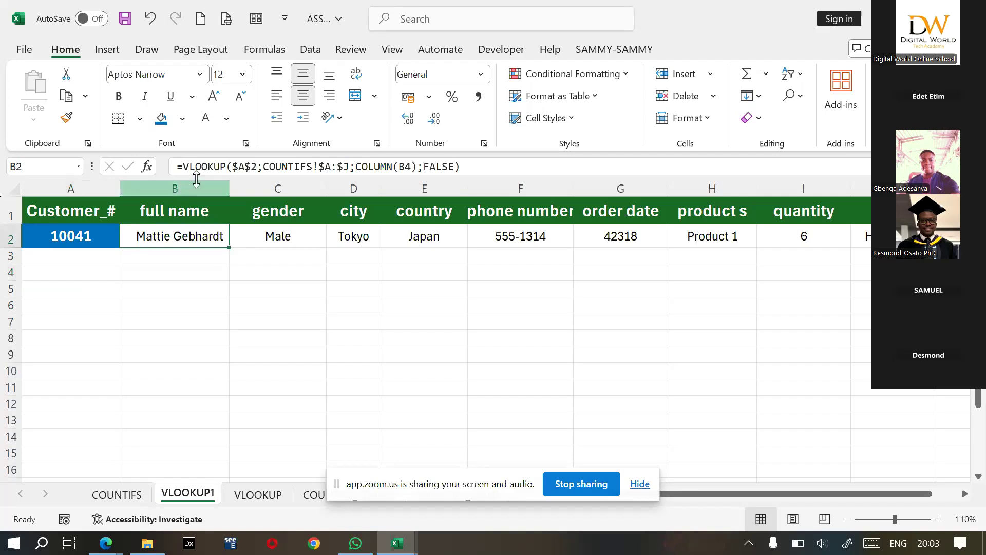
pyautogui.click(291, 168)
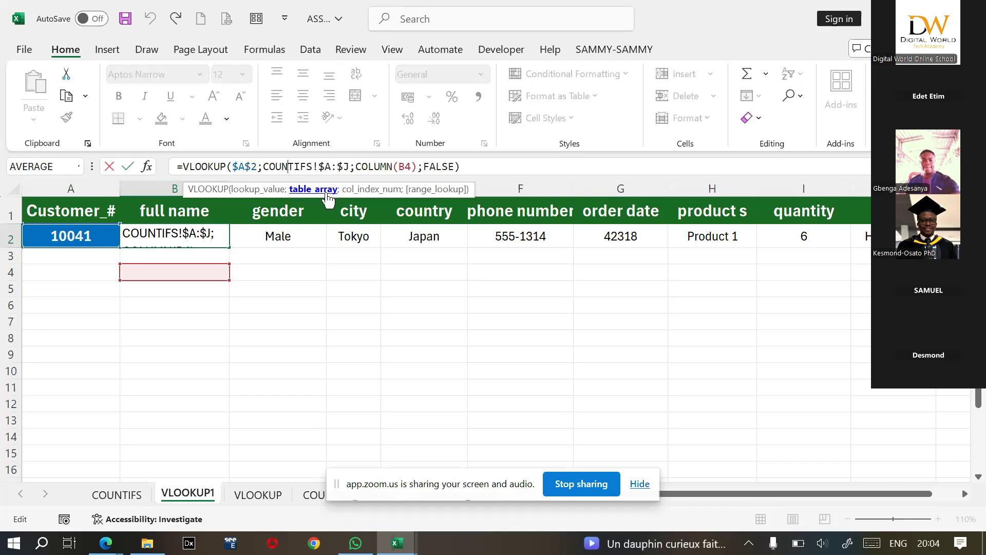
pyautogui.click(350, 168)
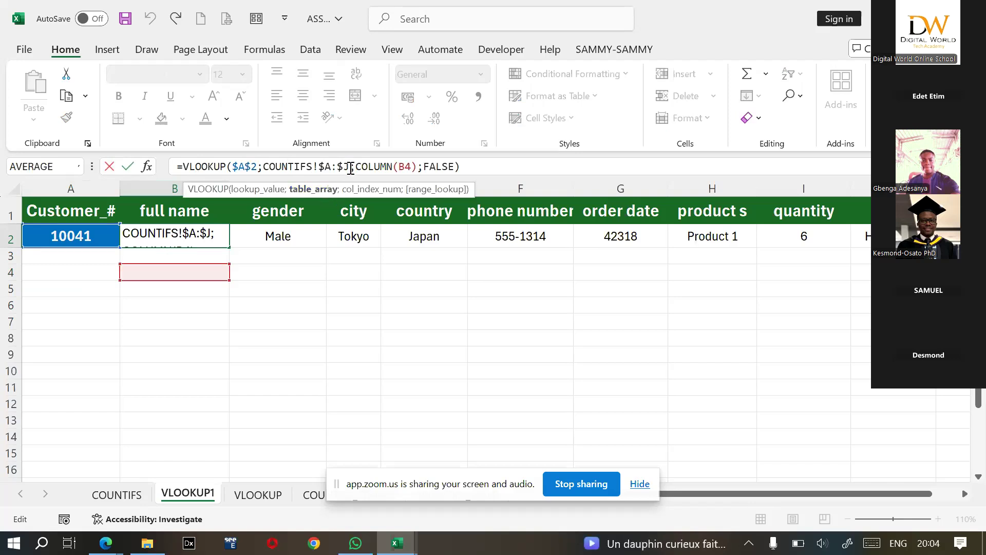
pyautogui.press('BackSpace')
pyautogui.press('BackSpace')
pyautogui.press('BackSpace')
pyautogui.press('BackSpace')
pyautogui.press('BackSpace')
pyautogui.press('BackSpace')
pyautogui.press('BackSpace')
pyautogui.press('BackSpace')
pyautogui.press('BackSpace')
pyautogui.press('BackSpace')
pyautogui.press('BackSpace')
pyautogui.press('BackSpace')
pyautogui.press('BackSpace')
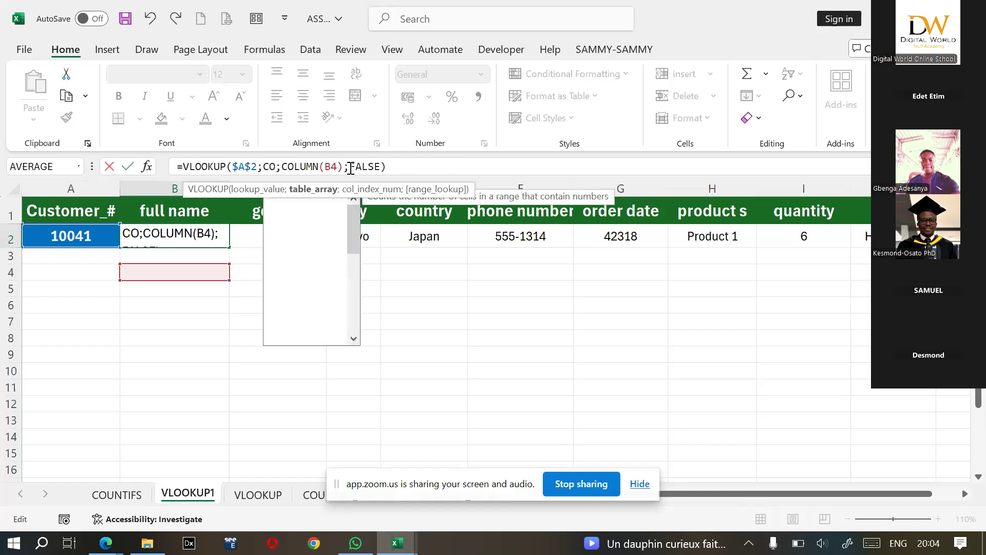
pyautogui.press('BackSpace')
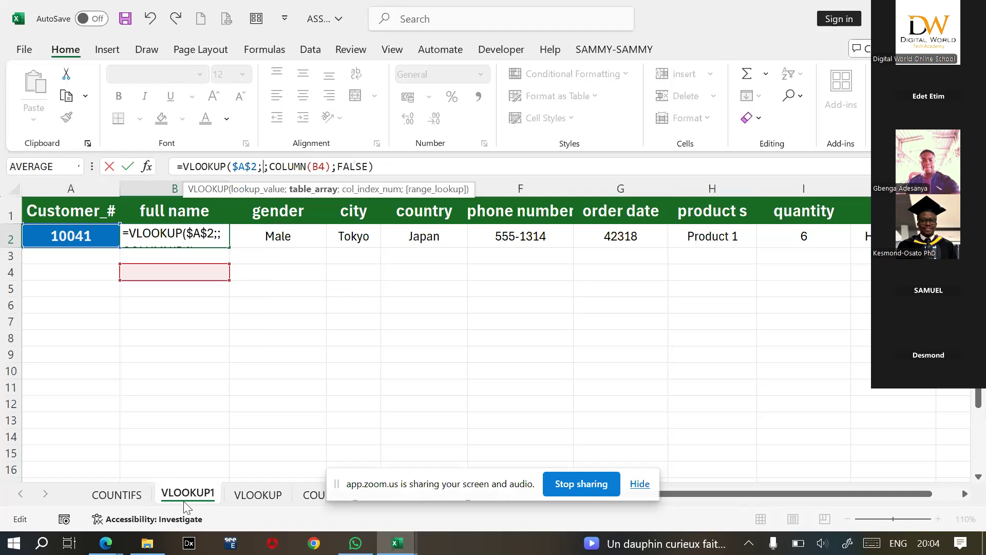
# Supply columns A:J of the COUNTIFS sheet as the table array in B2's VLOOKUP and commit the formula.
pyautogui.click(127, 497)
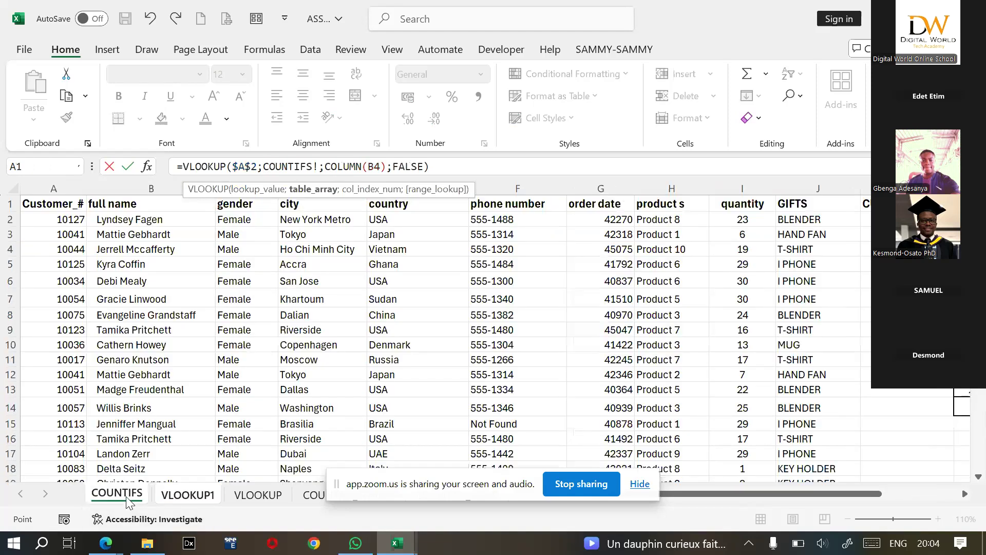
pyautogui.click(56, 188)
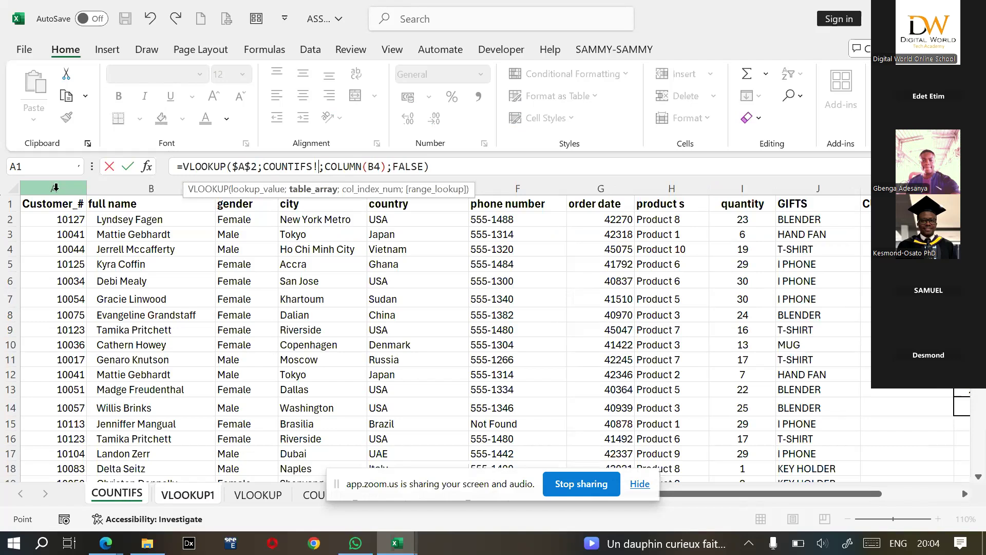
pyautogui.moveTo(55, 187); pyautogui.dragTo(504, 201)
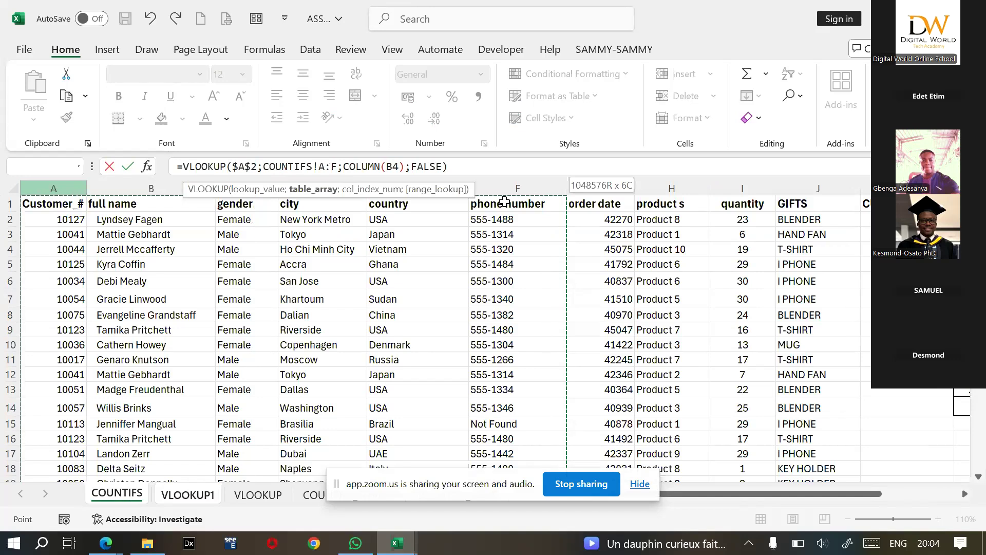
pyautogui.moveTo(504, 202); pyautogui.dragTo(788, 197)
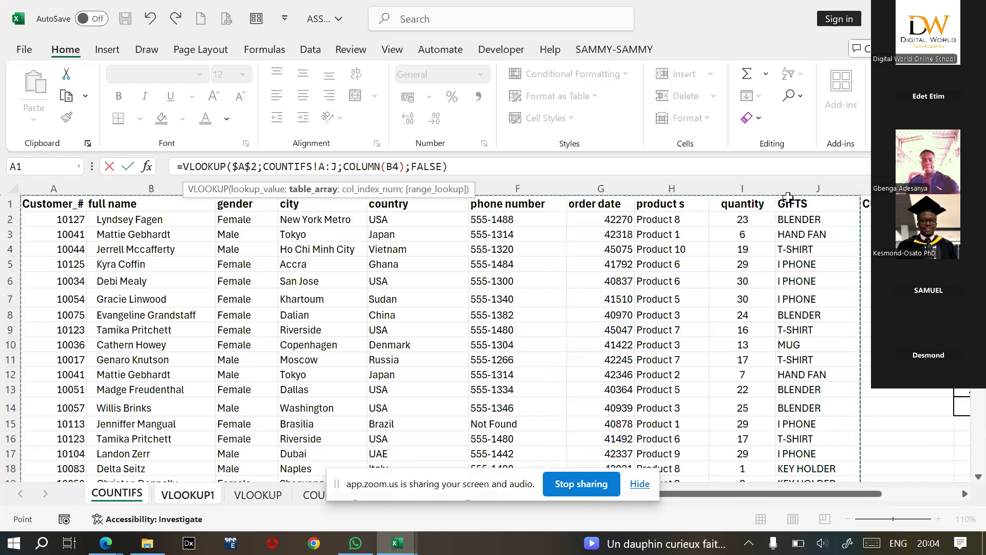
pyautogui.press('Return')
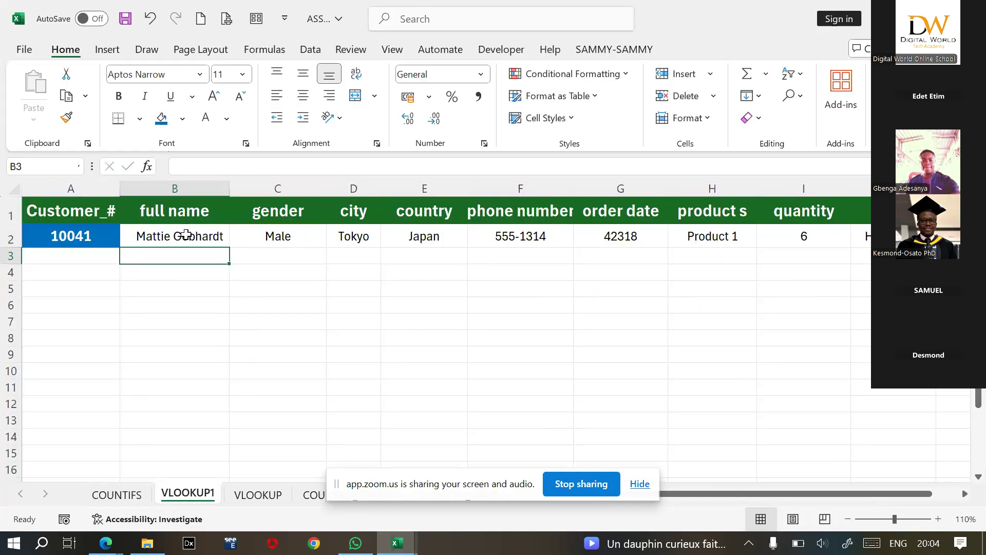
# Make the COUNTIFS!A:J range in B2's formula absolute as $A:$J.
pyautogui.click(186, 235)
pyautogui.click(339, 167)
pyautogui.moveTo(339, 166); pyautogui.dragTo(270, 174)
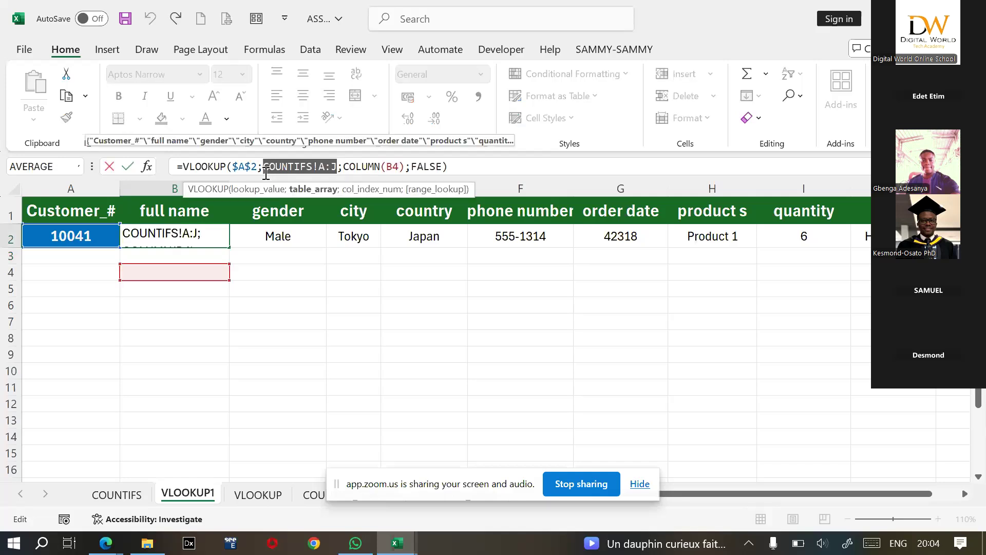
pyautogui.press('F4')
pyautogui.press('Return')
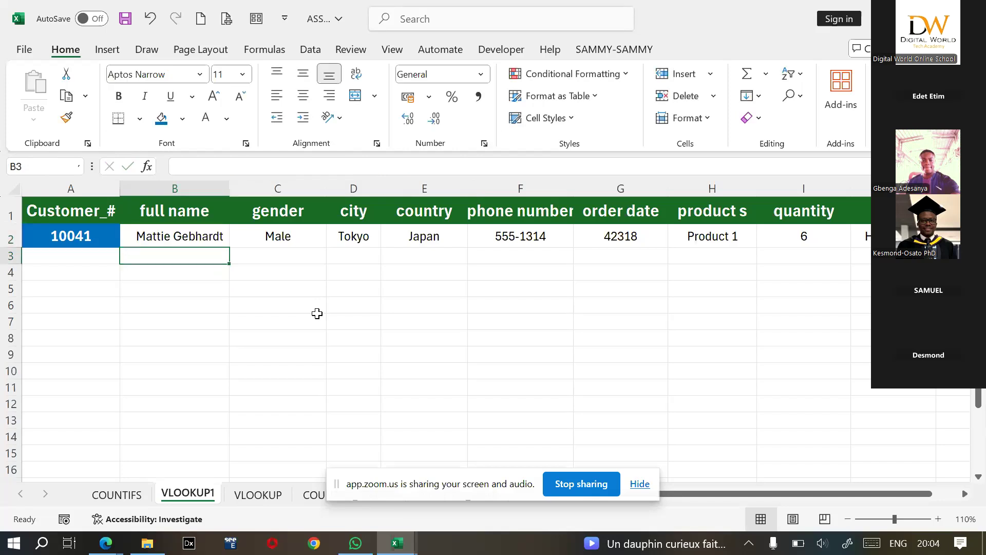
# Test the lookup by choosing the seventh, sixth and tenth customer IDs in A2's drop-down list.
pyautogui.click(117, 245)
pyautogui.click(126, 239)
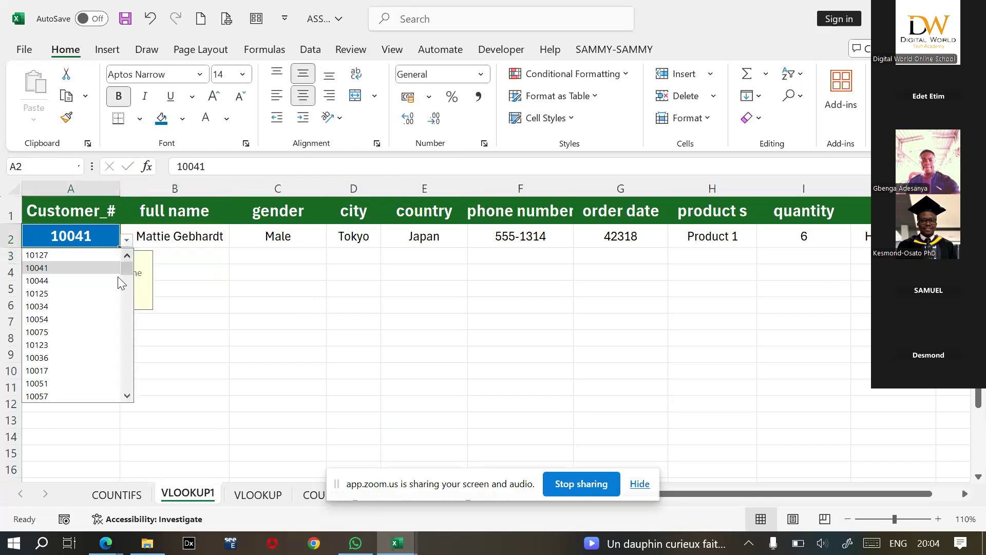
pyautogui.click(72, 328)
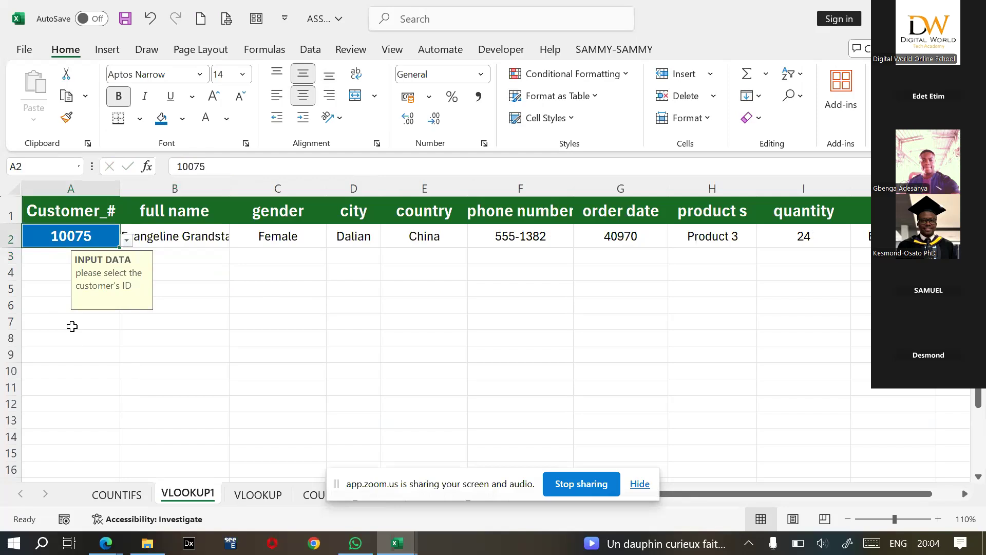
pyautogui.click(127, 240)
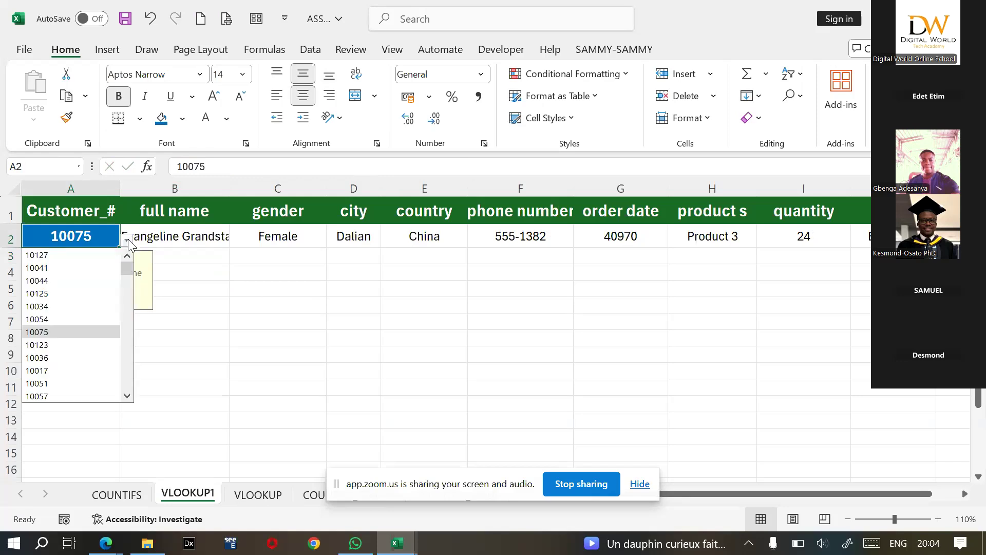
pyautogui.click(80, 313)
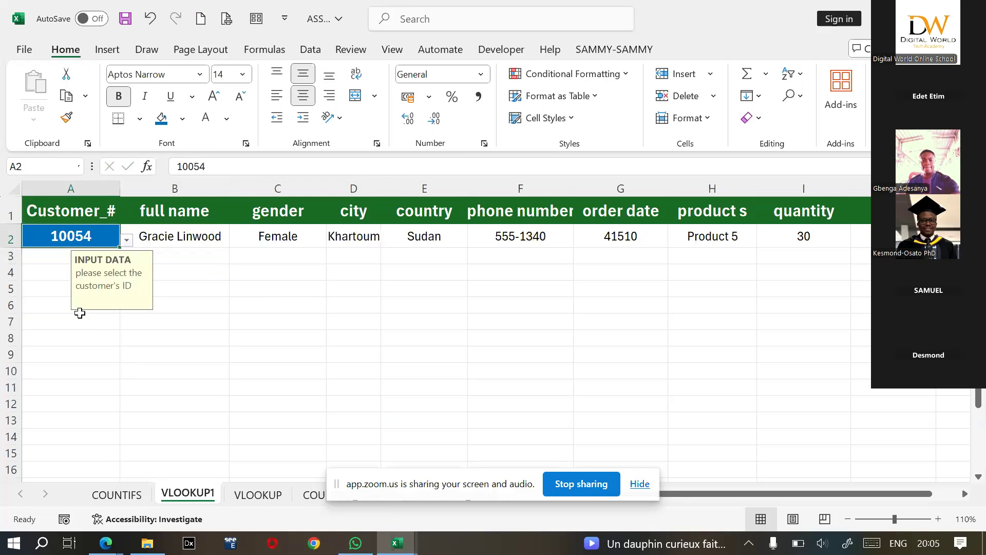
pyautogui.click(126, 240)
pyautogui.click(89, 370)
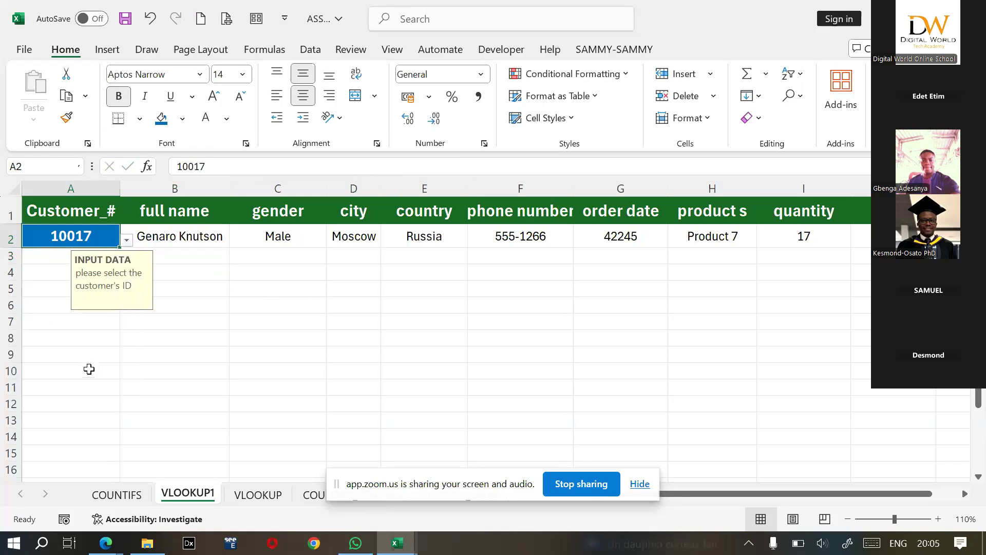
pyautogui.click(189, 256)
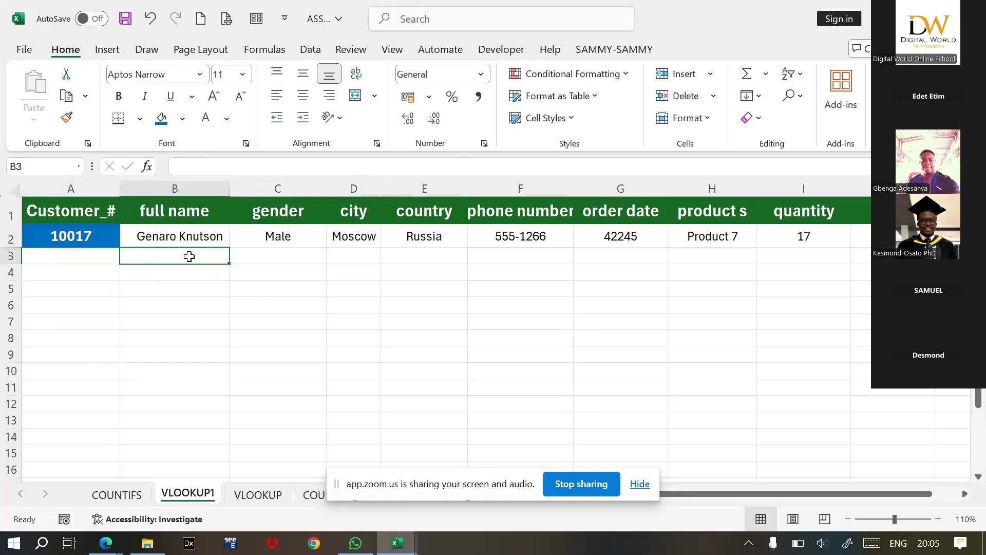
# Inspect which cell the COLUMN function in B2's formula refers to, leaving the formula as it is.
pyautogui.click(197, 238)
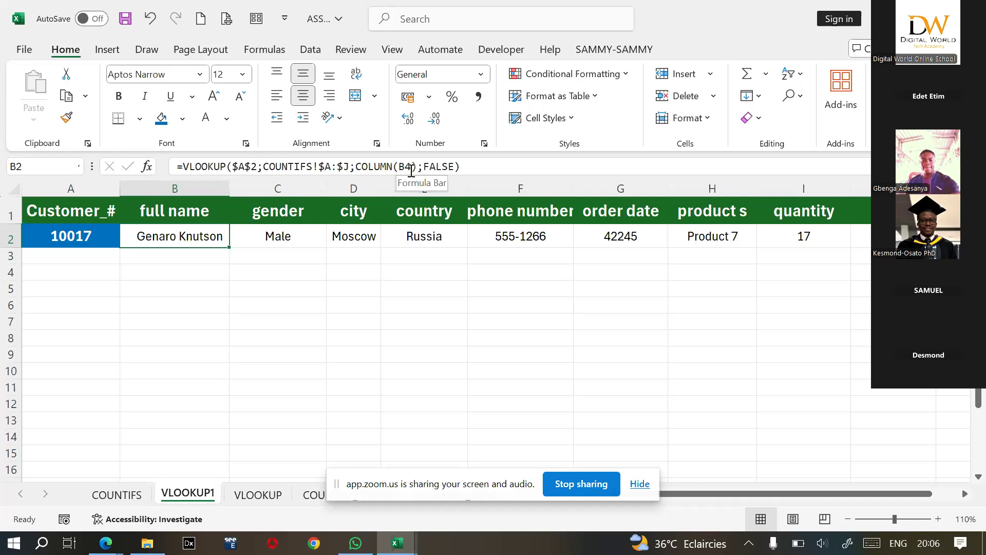
pyautogui.click(411, 168)
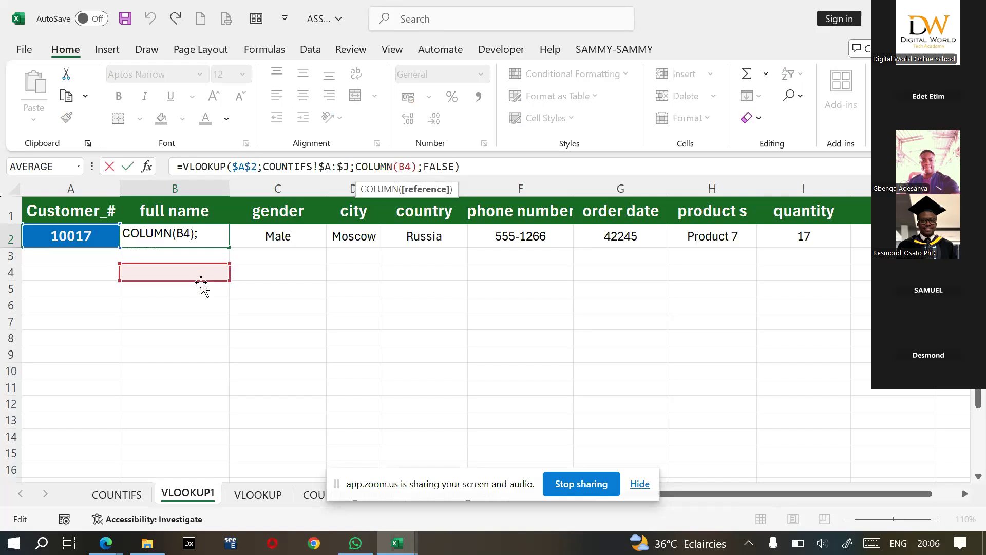
pyautogui.click(193, 303)
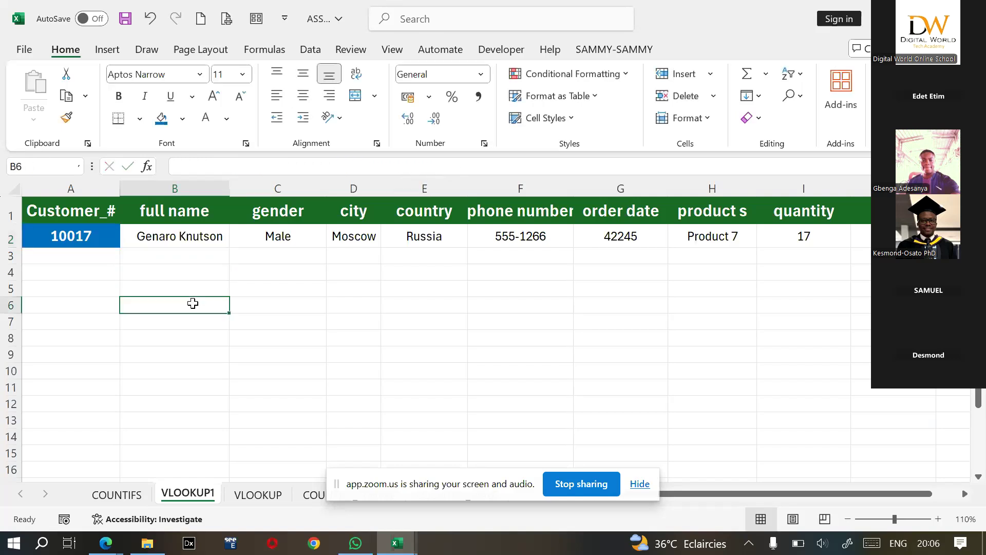
# Replace the COLUMN reference in B2's VLOOKUP formula with cell B10.
pyautogui.click(199, 236)
pyautogui.click(411, 168)
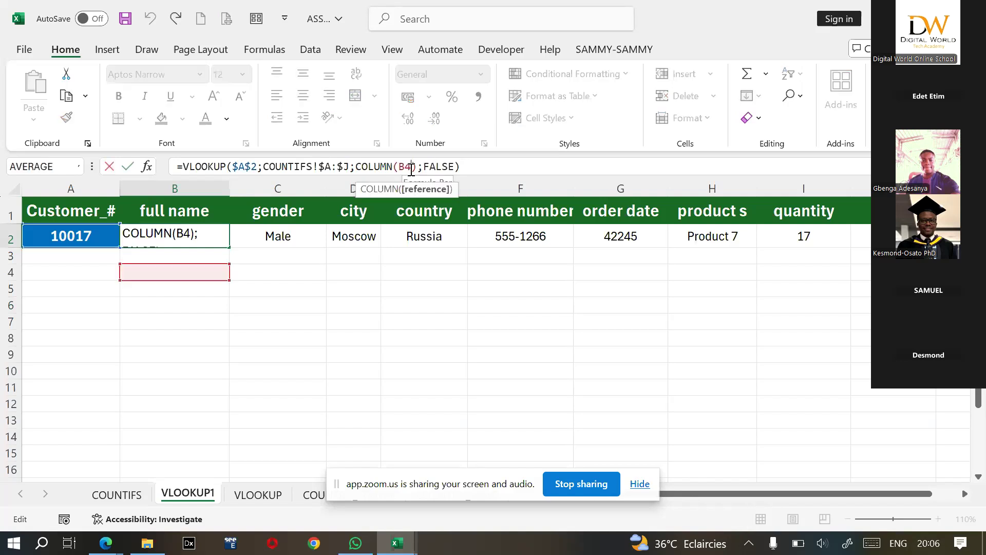
pyautogui.press('BackSpace')
pyautogui.press('BackSpace')
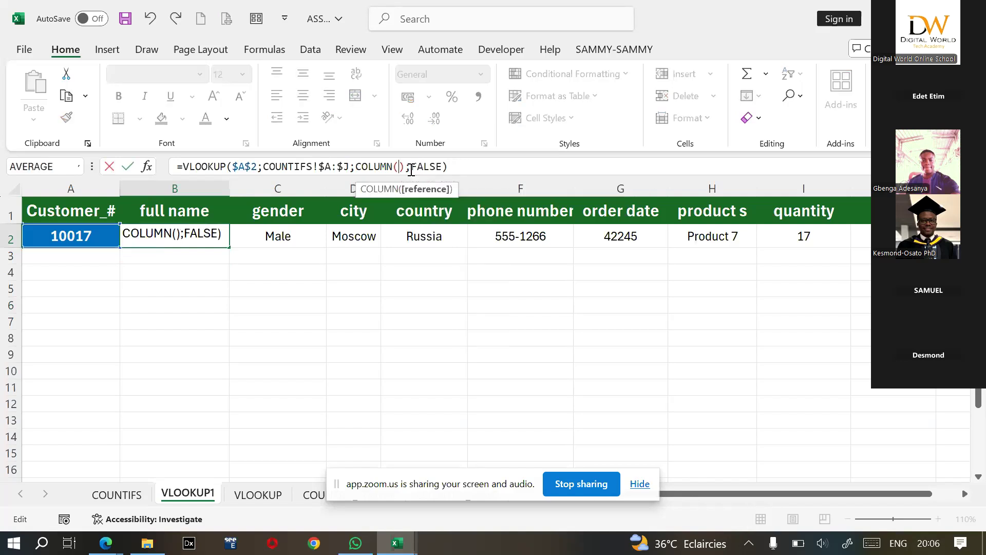
pyautogui.click(177, 377)
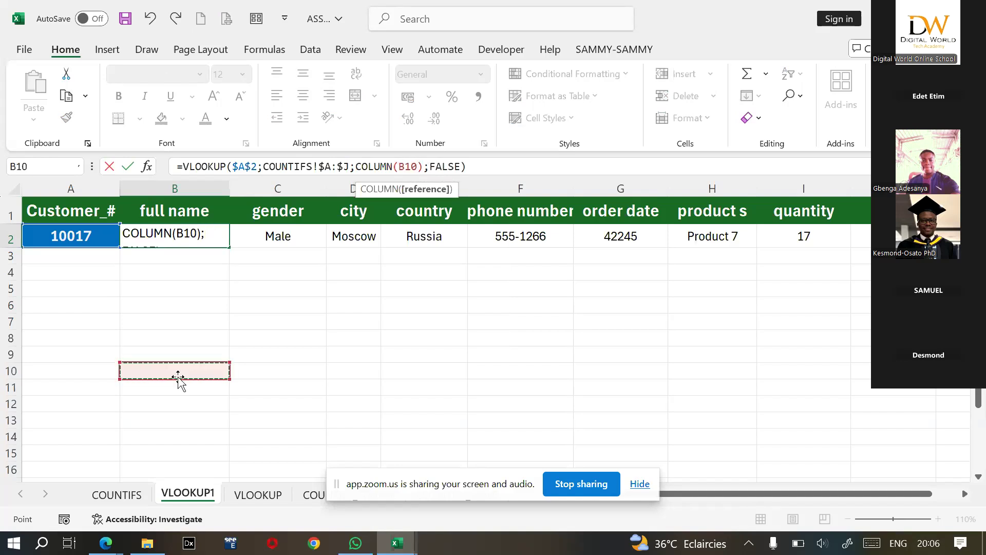
pyautogui.press('Return')
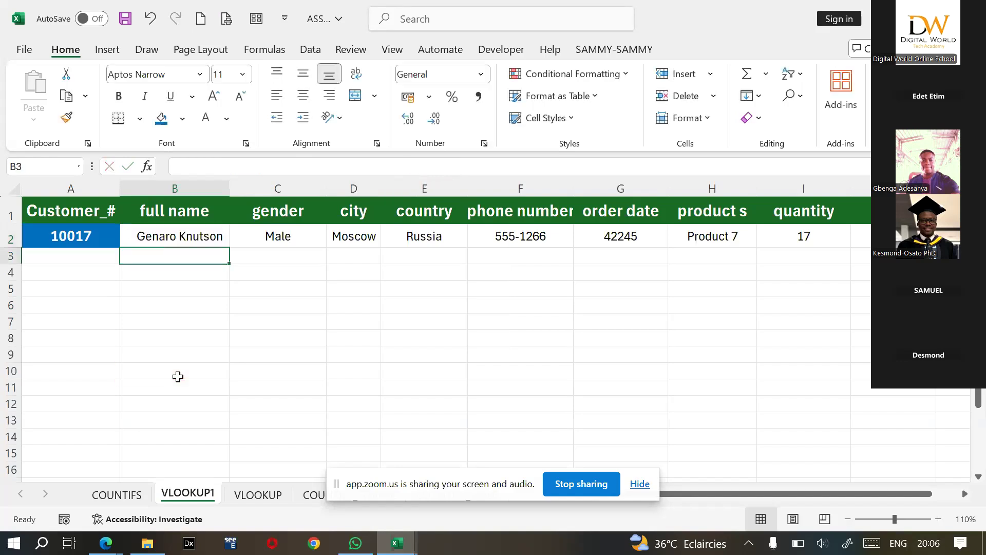
# Compare the formulas in B2 and C2, and fill B2's formula across row 2 through column J.
pyautogui.click(296, 236)
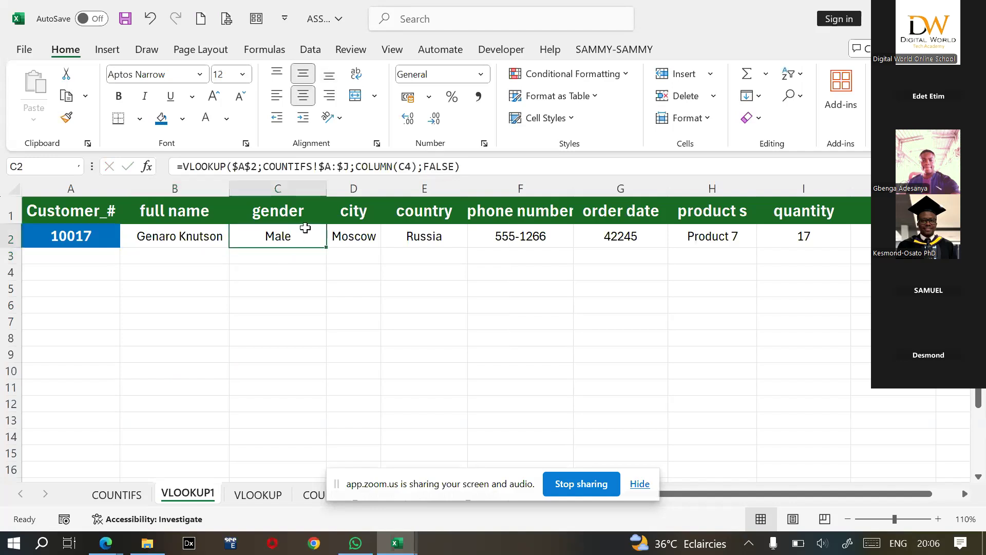
pyautogui.click(208, 236)
pyautogui.click(289, 235)
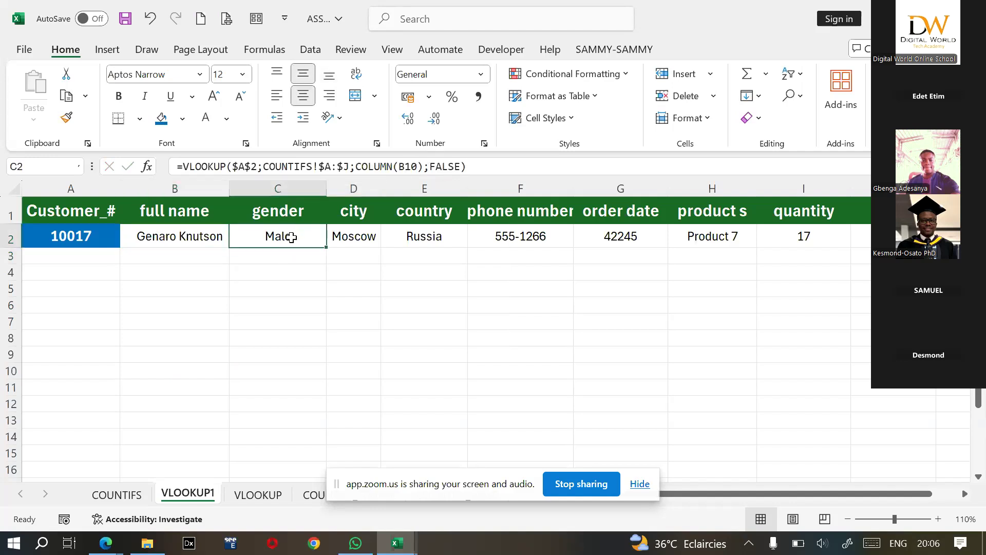
pyautogui.click(208, 235)
pyautogui.moveTo(229, 246); pyautogui.dragTo(804, 249)
pyautogui.hotkey('ctrl', 'z')
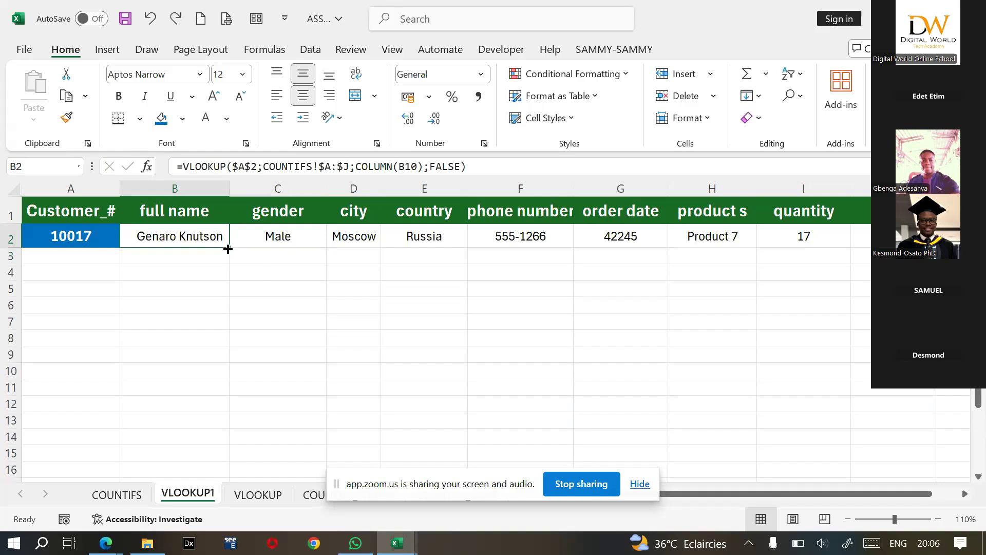
pyautogui.moveTo(228, 248); pyautogui.dragTo(871, 244)
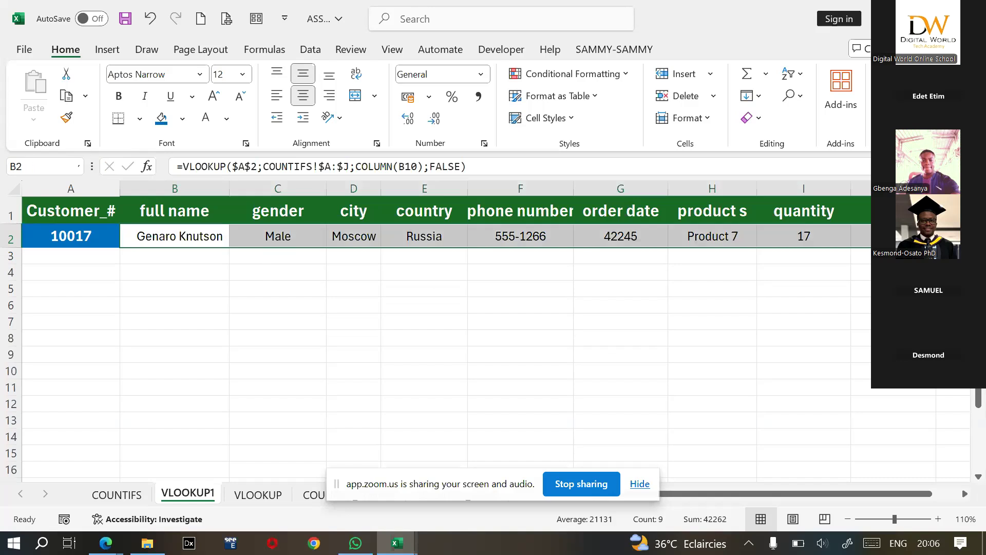
# Compare the COLUMN references in the filled formulas of B2 and C2.
pyautogui.click(304, 233)
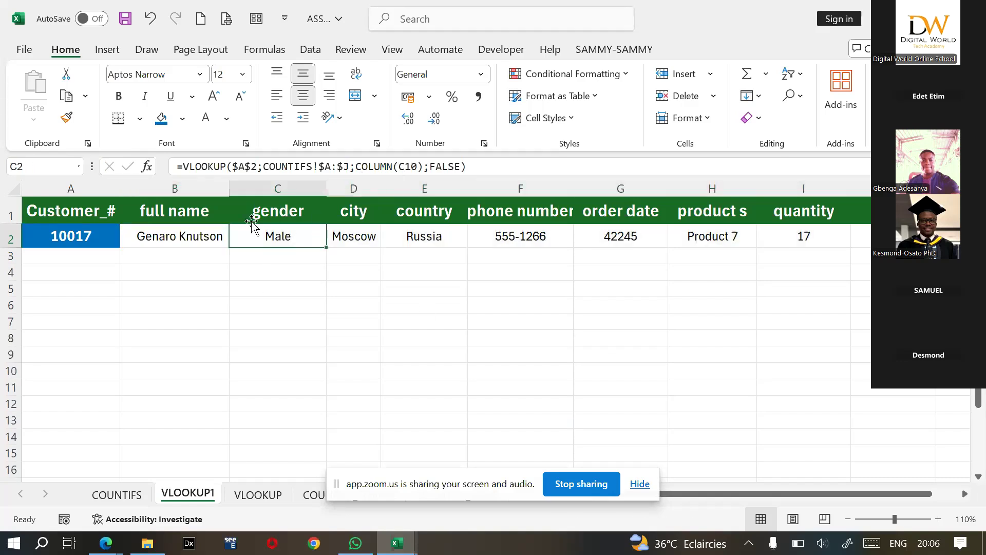
pyautogui.click(201, 240)
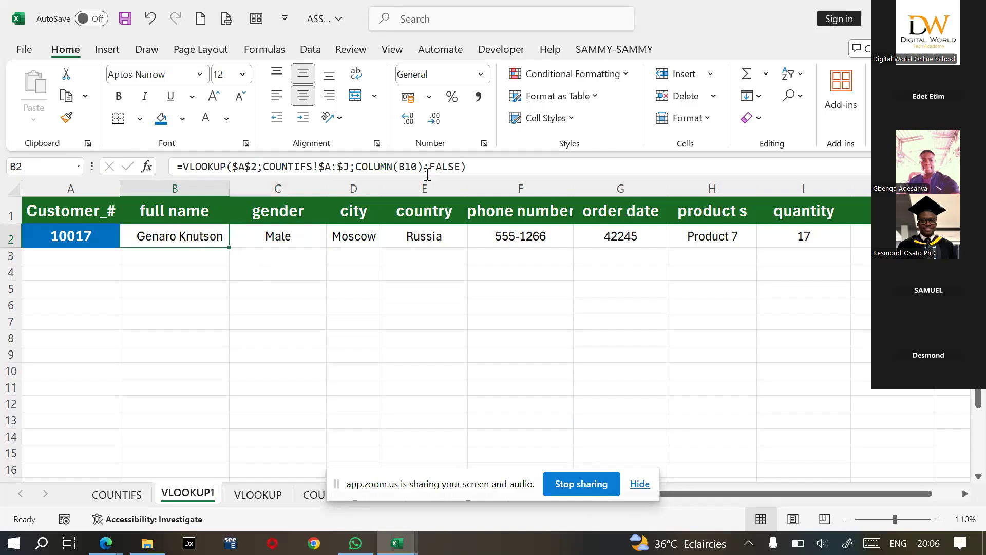
pyautogui.click(293, 240)
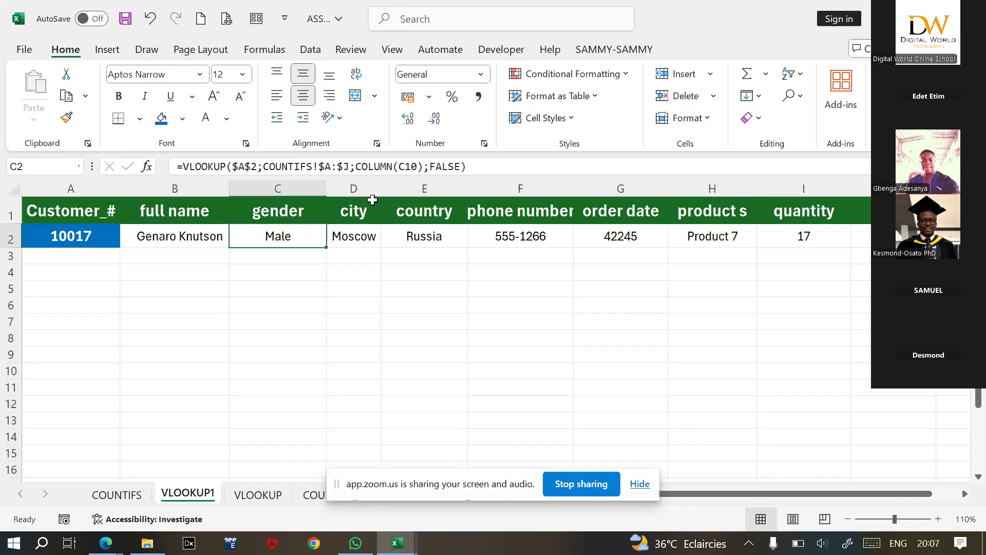
pyautogui.click(179, 240)
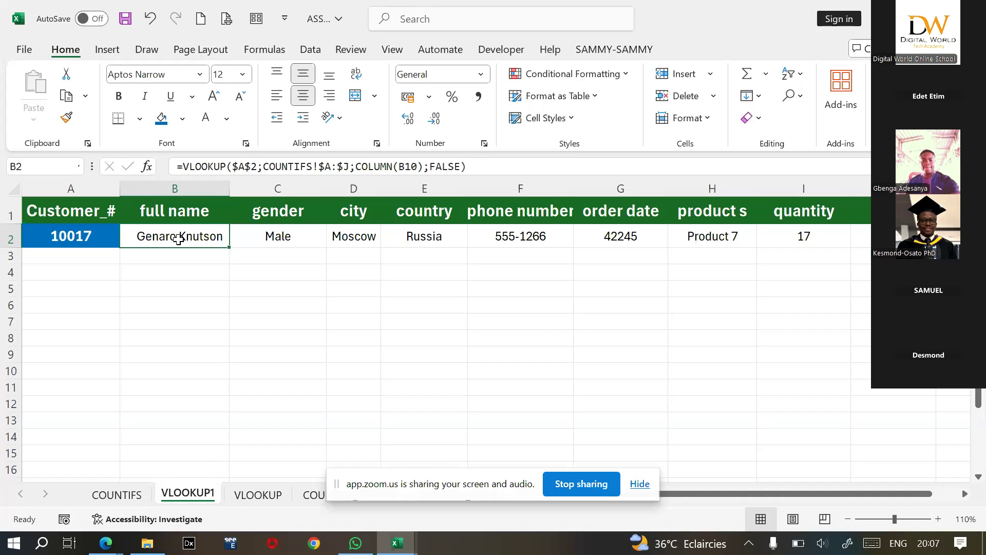
pyautogui.click(180, 270)
pyautogui.click(358, 419)
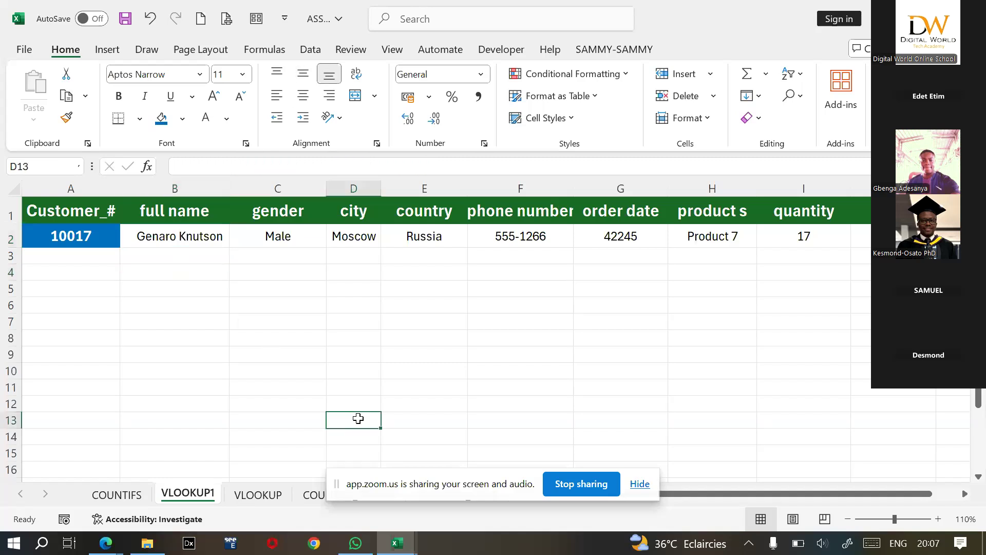
pyautogui.click(186, 318)
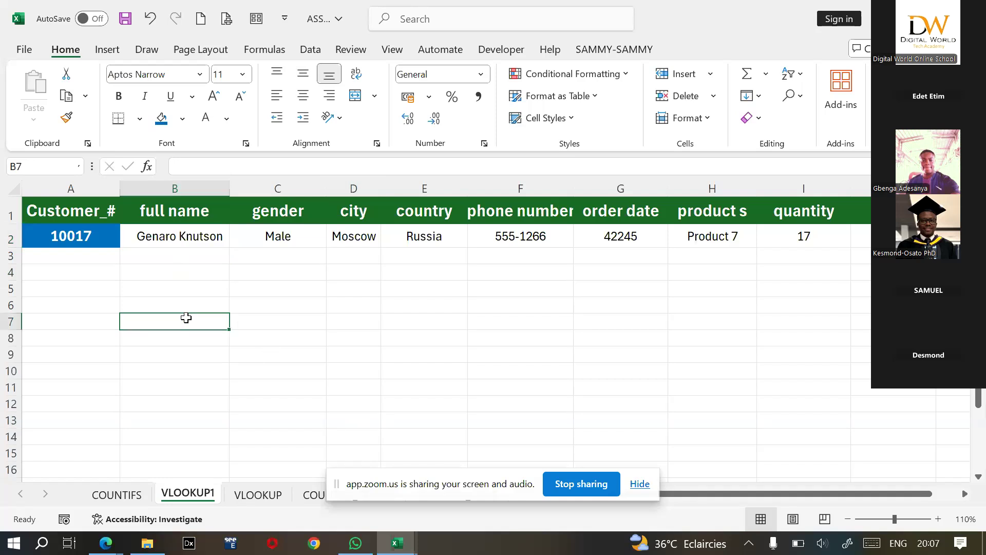
pyautogui.click(96, 290)
pyautogui.click(86, 320)
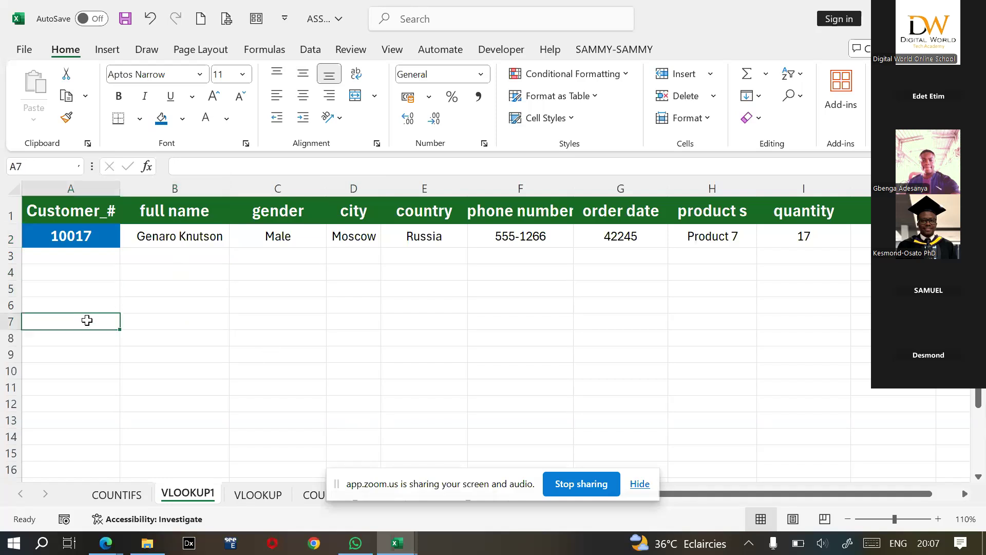
pyautogui.click(145, 307)
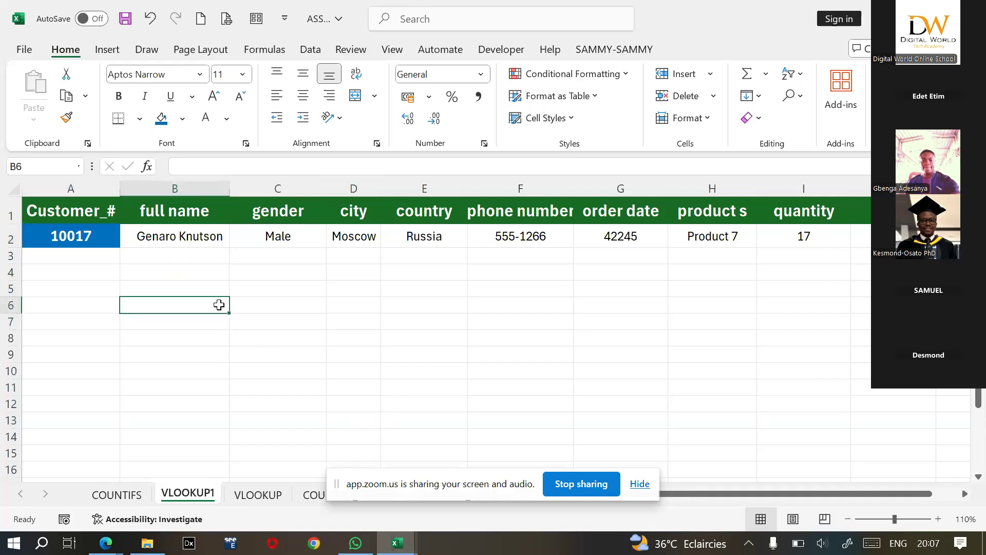
pyautogui.click(265, 292)
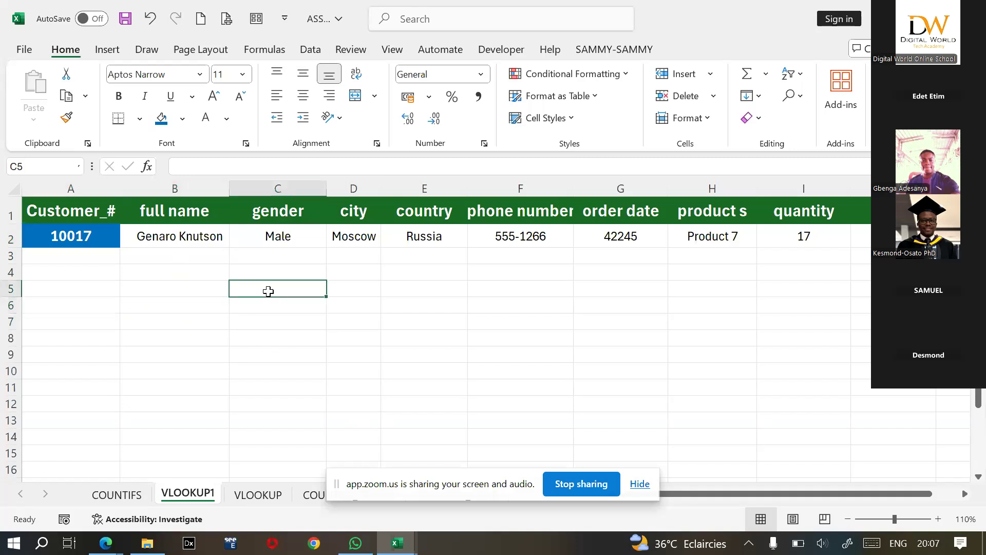
pyautogui.click(288, 323)
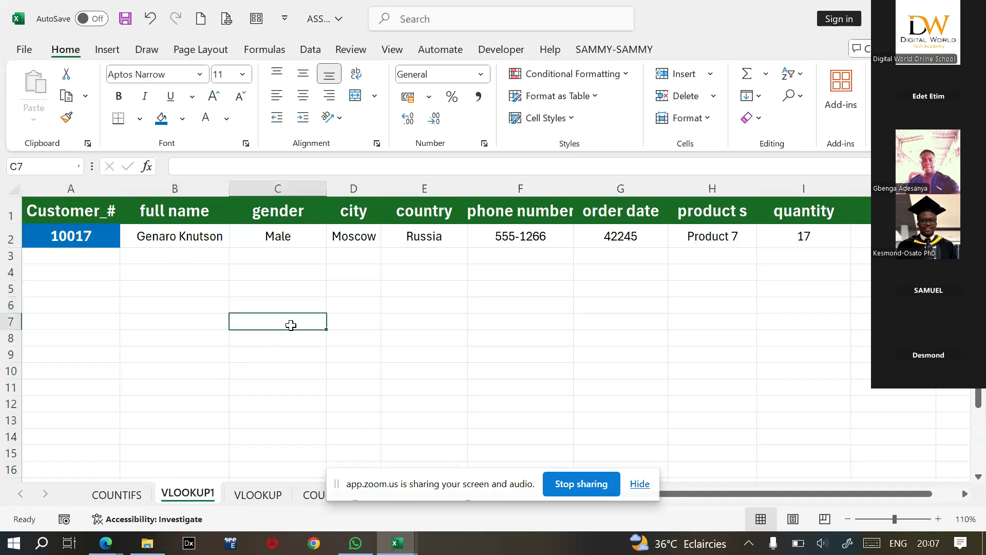
pyautogui.click(372, 300)
pyautogui.click(428, 286)
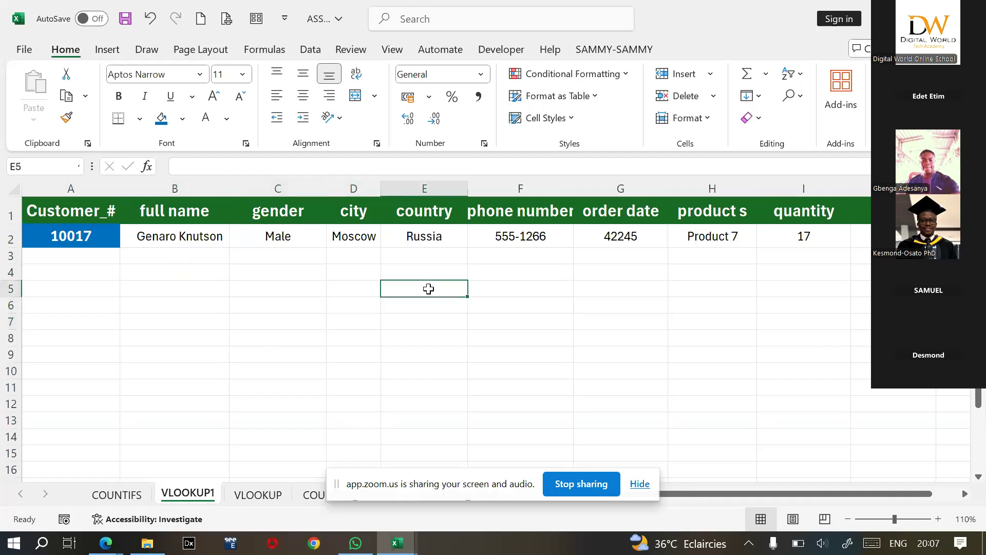
pyautogui.click(434, 322)
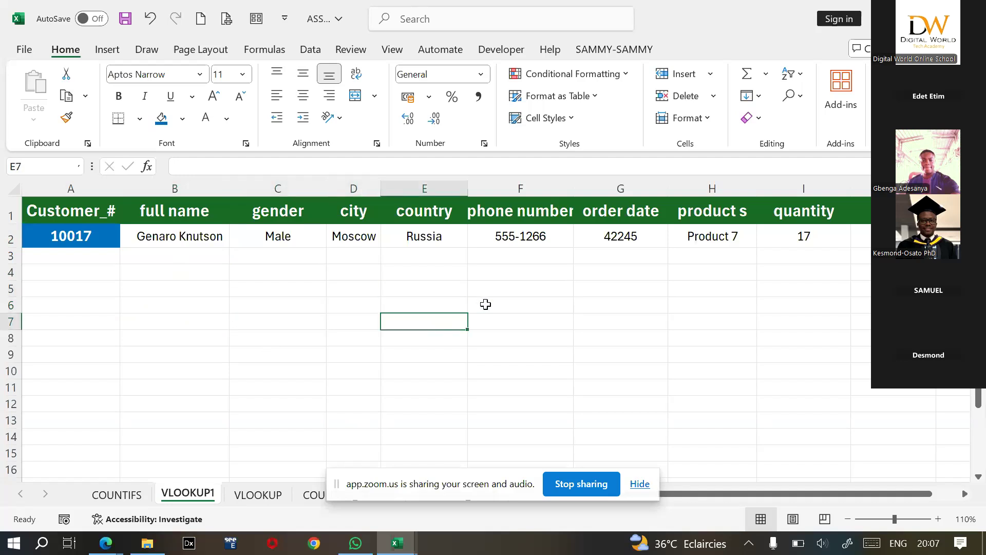
pyautogui.click(485, 304)
pyautogui.click(404, 346)
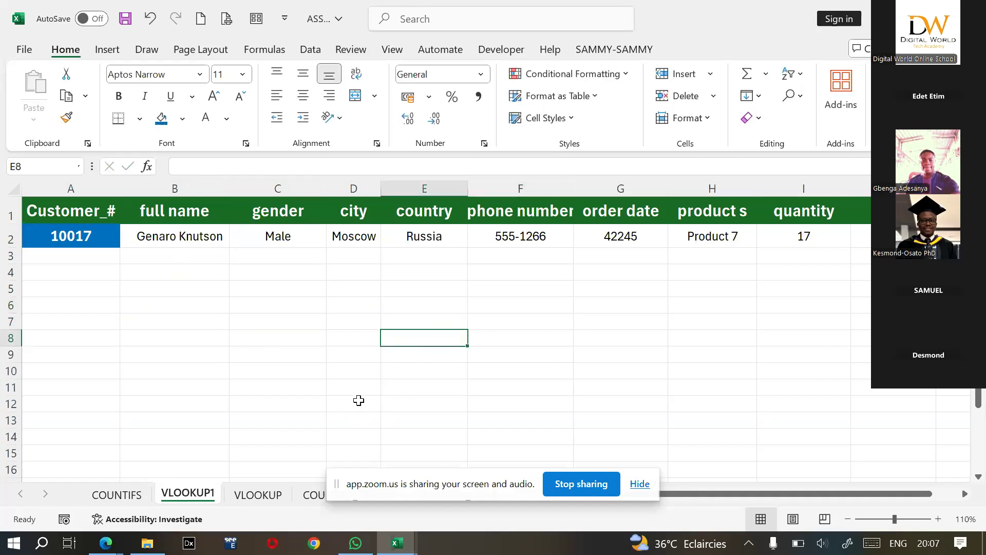
pyautogui.click(222, 316)
pyautogui.click(321, 302)
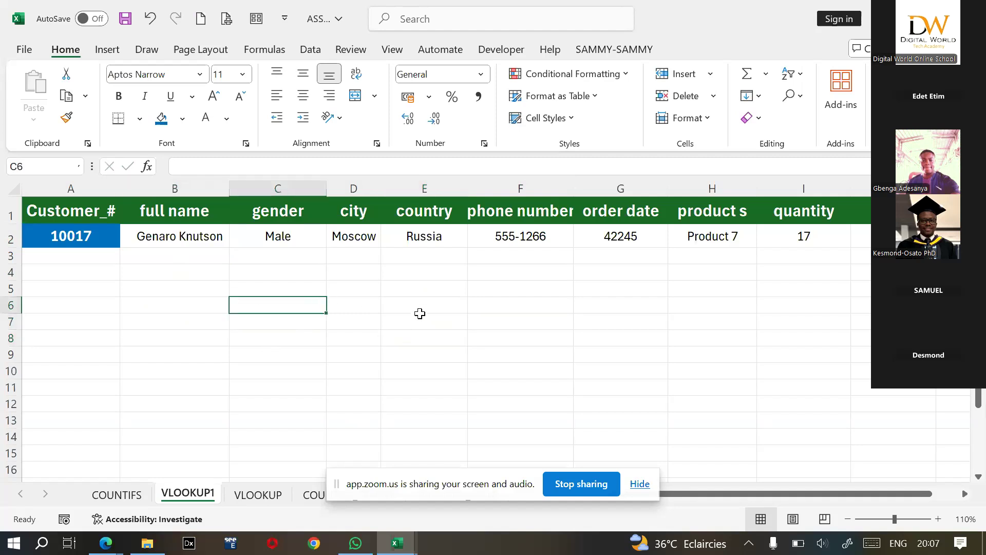
pyautogui.click(368, 291)
pyautogui.click(364, 323)
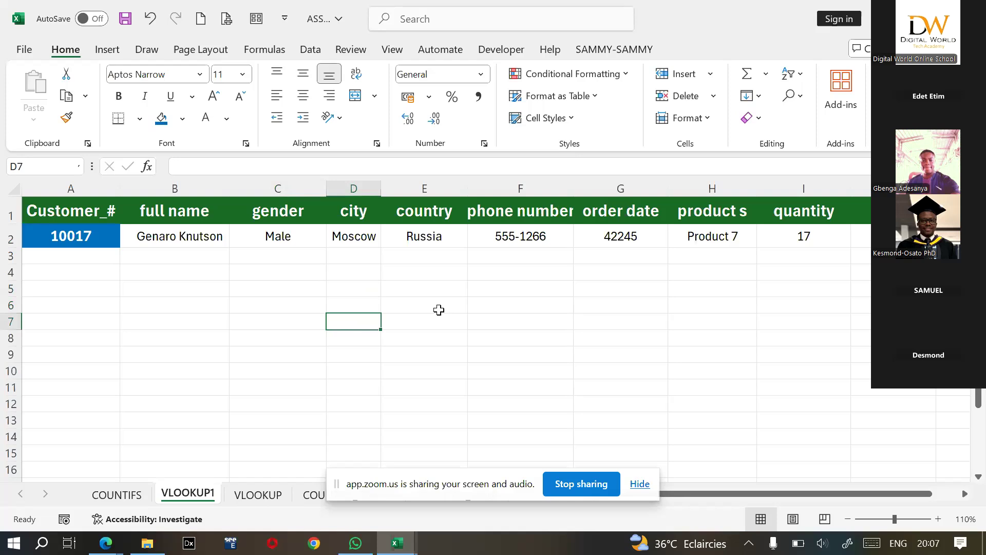
pyautogui.press('Right')
pyautogui.click(514, 325)
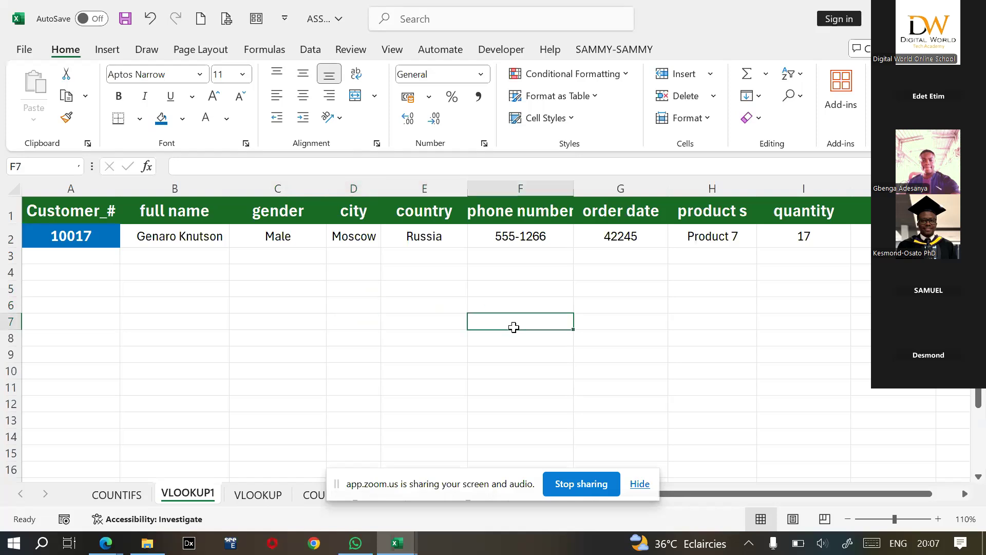
pyautogui.press('Right')
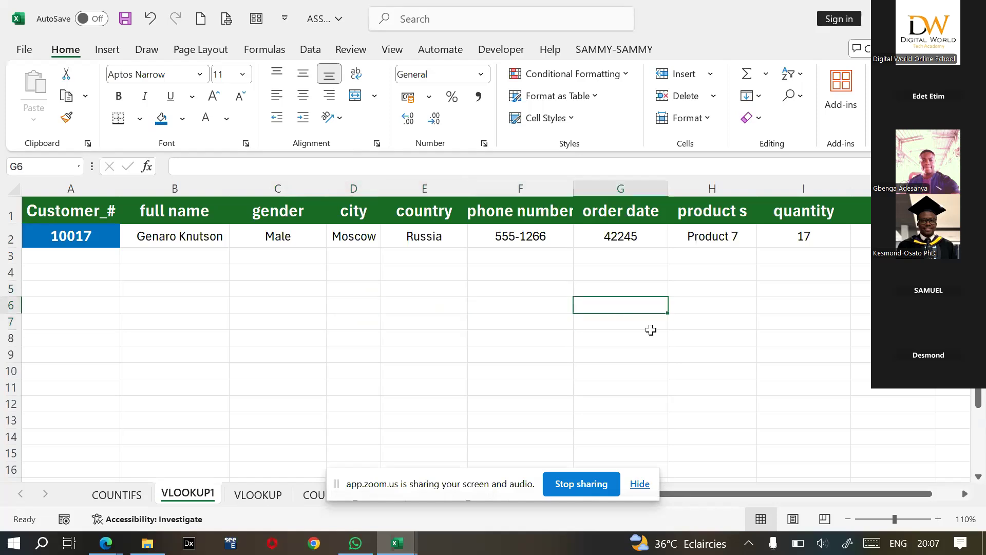
pyautogui.click(684, 327)
pyautogui.click(695, 290)
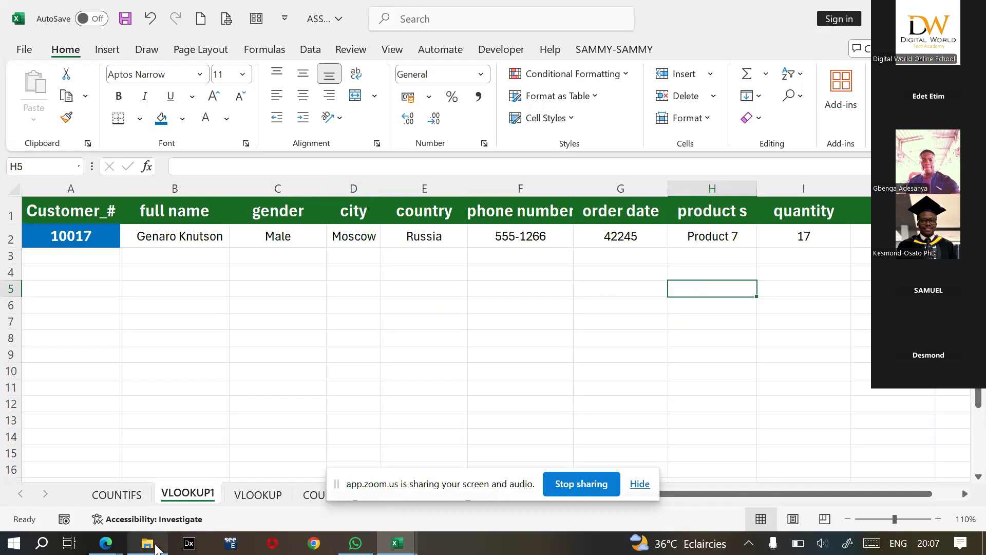
pyautogui.moveTo(94, 552)
pyautogui.click(464, 406)
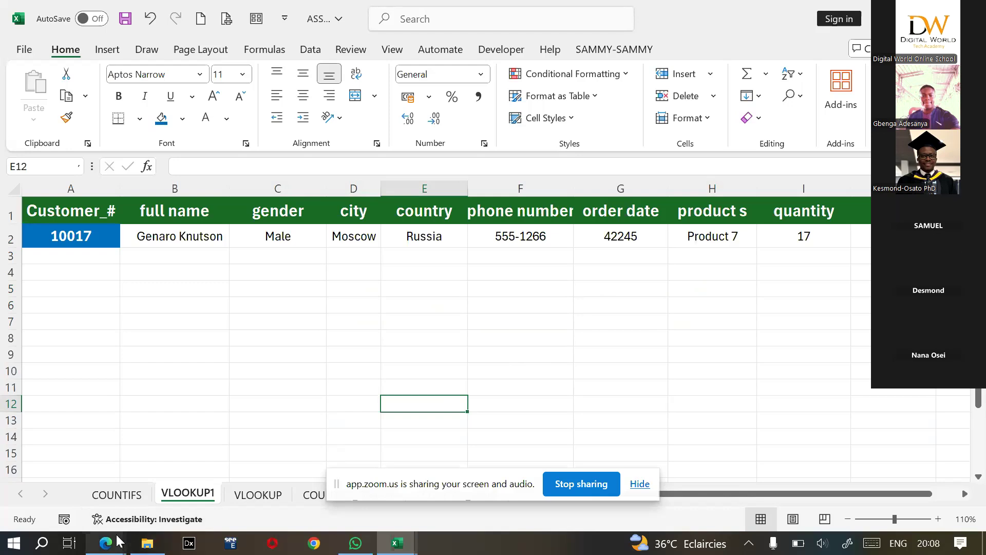
# Look at the Zoom meeting in the browser and return to the ASS.xlsx workbook.
pyautogui.moveTo(118, 540)
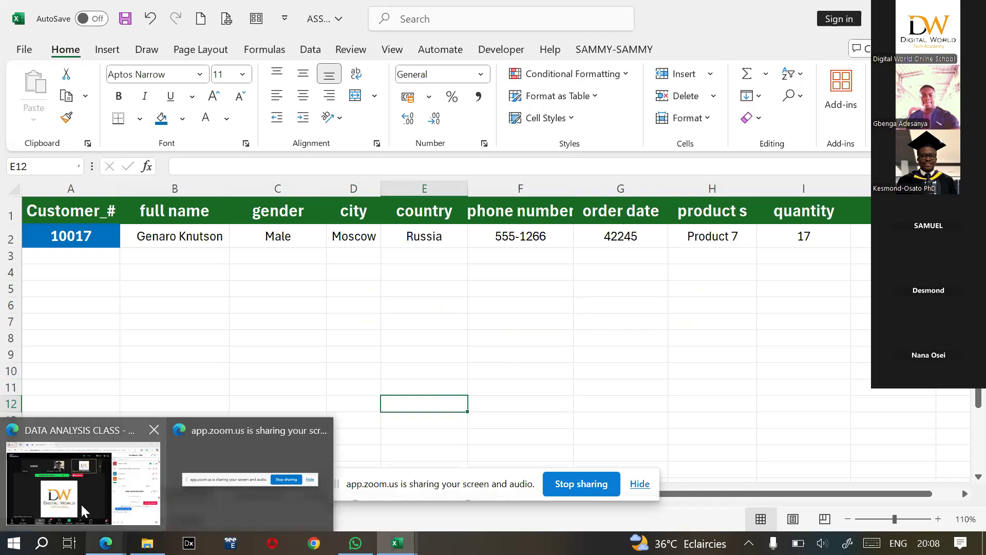
pyautogui.moveTo(82, 511)
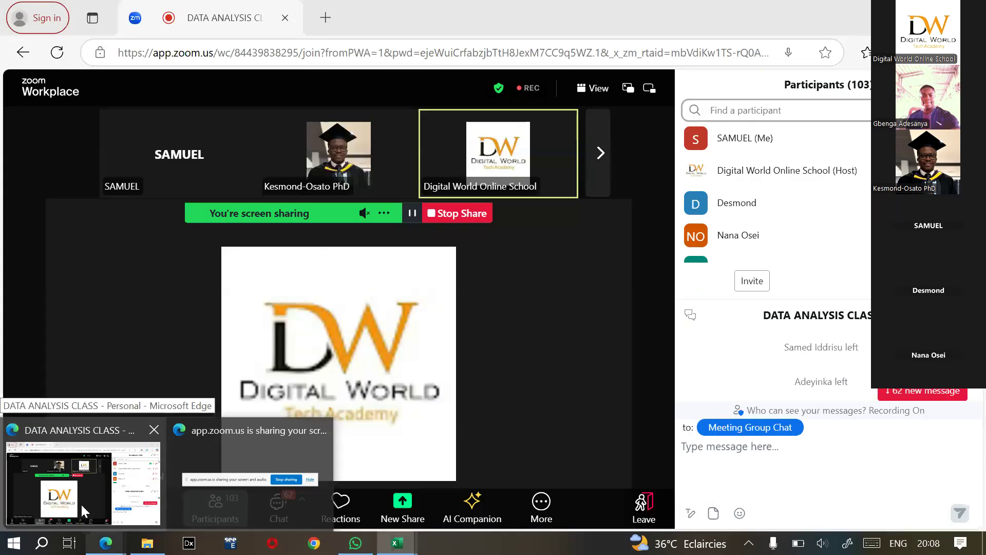
pyautogui.click(82, 511)
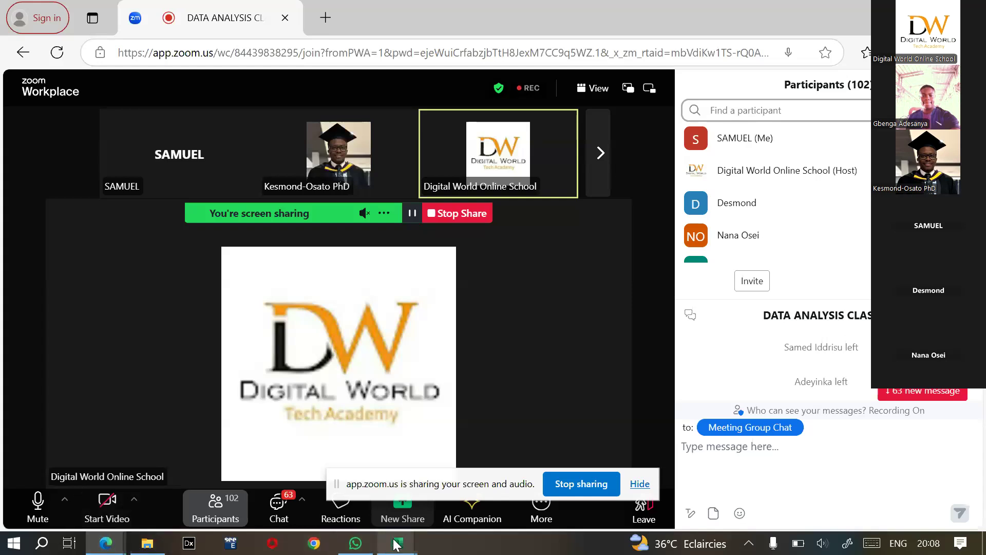
pyautogui.moveTo(396, 544)
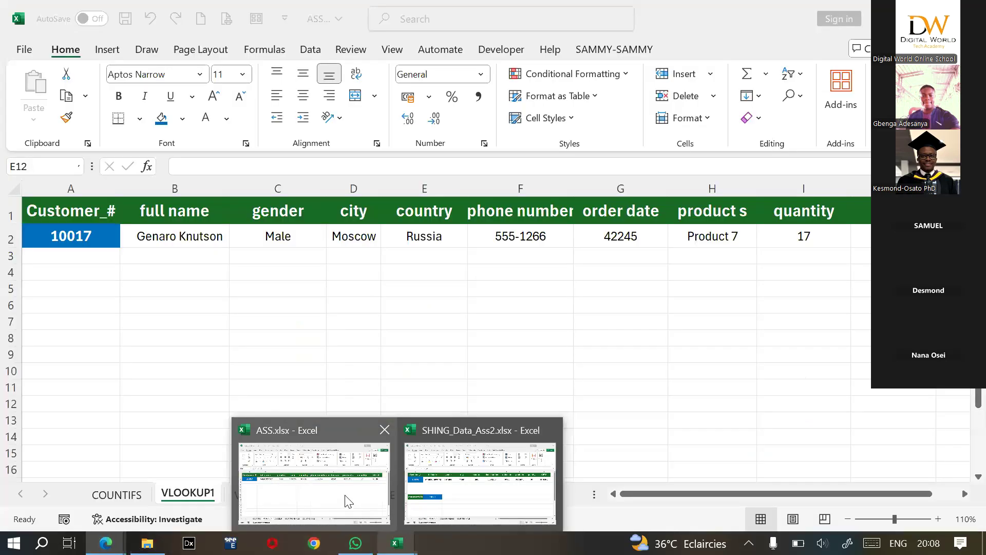
pyautogui.click(348, 501)
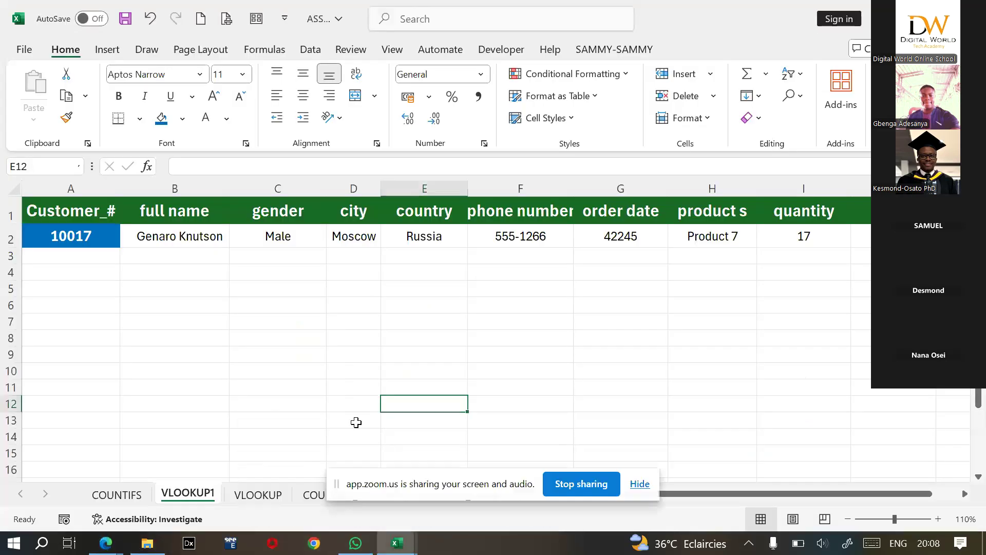
pyautogui.click(360, 356)
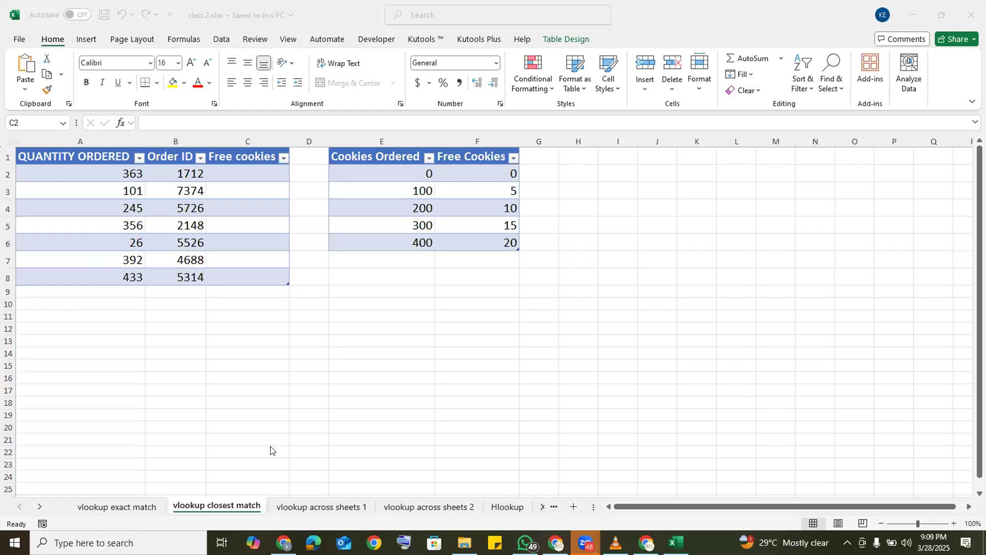
# Compare the vertical cookie lookup table on vlookup across sheets 2 with the horizontal one on the Hlookup sheet.
pyautogui.click(321, 506)
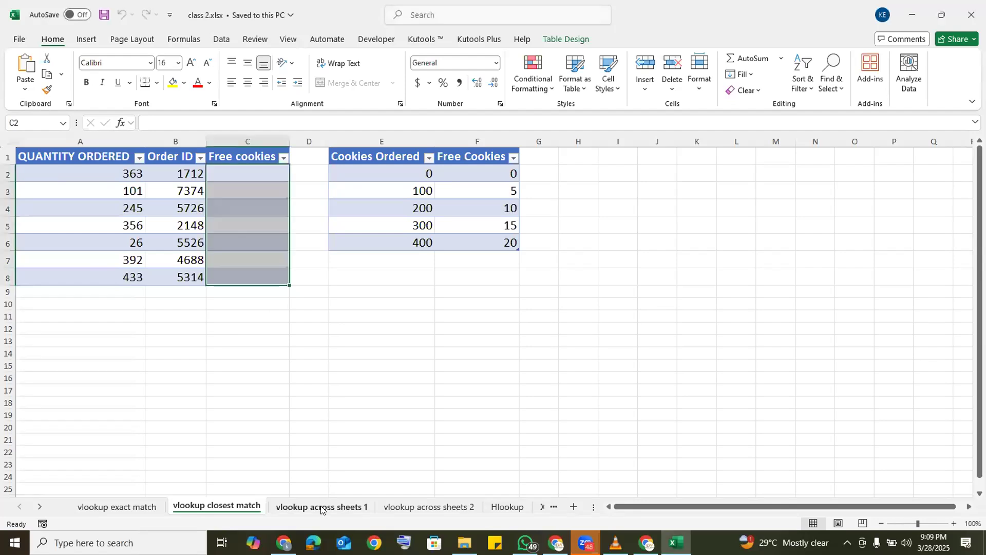
pyautogui.click(405, 508)
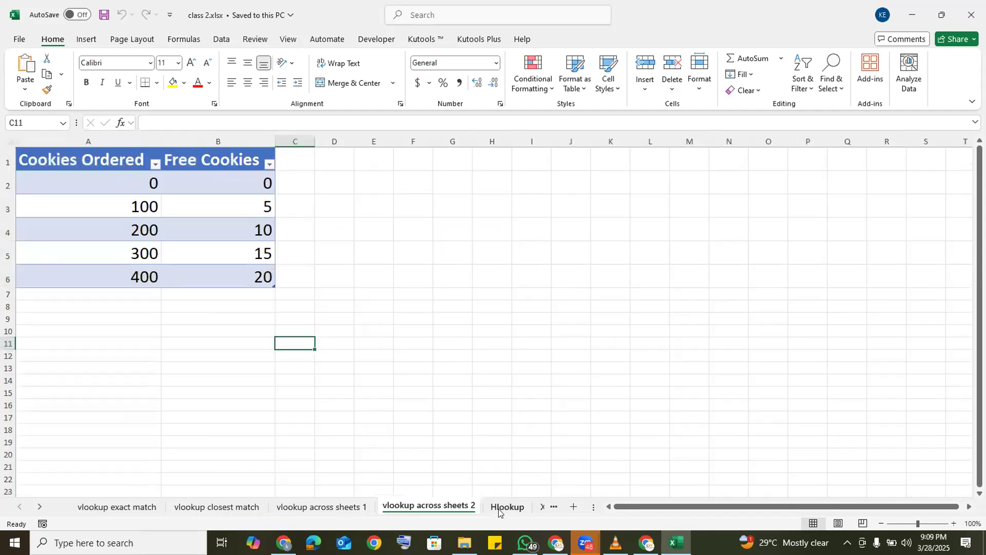
pyautogui.click(498, 509)
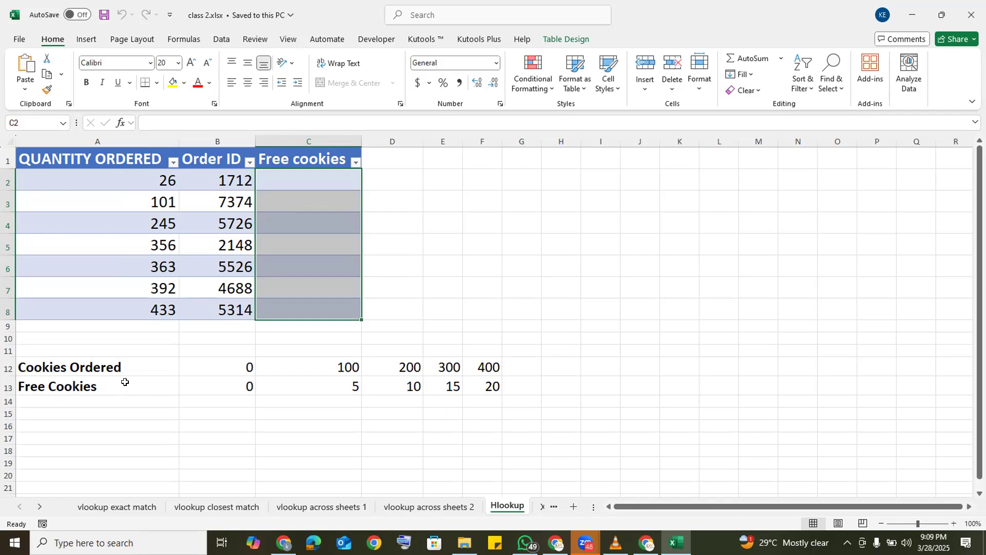
pyautogui.click(429, 504)
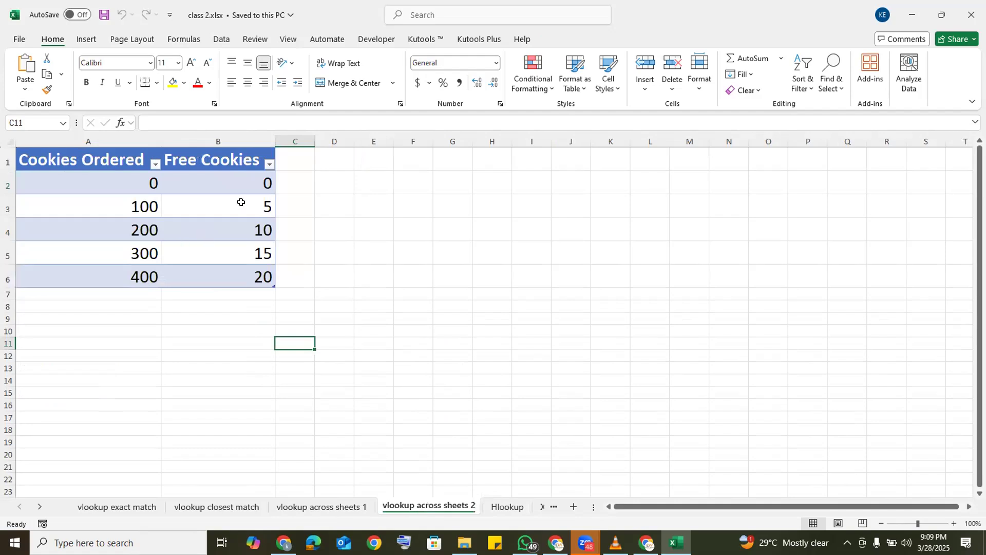
pyautogui.click(500, 511)
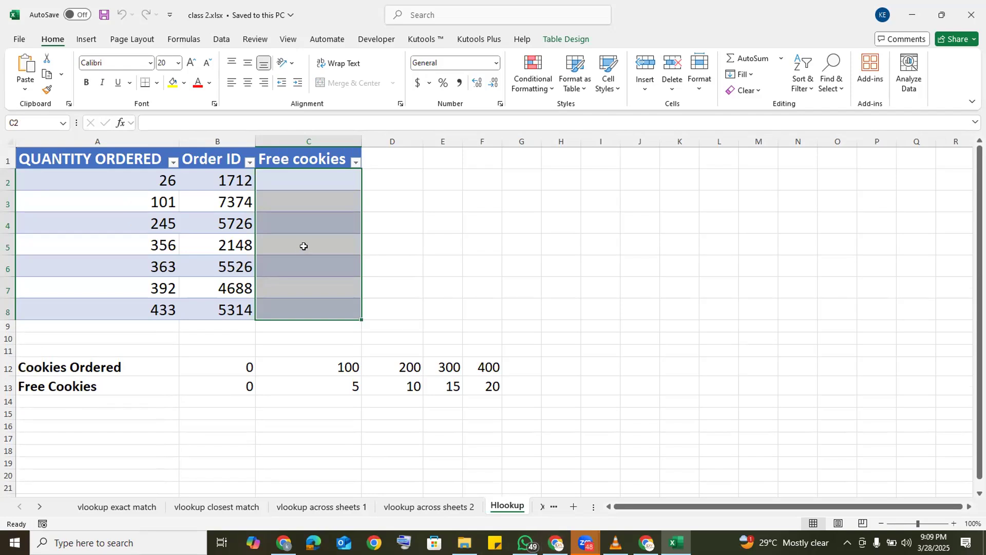
# Open the recent workbook EXCEL ASSIGNMENT 1.xlsx and look at its Sheet2 and Sheet3.
pyautogui.click(17, 39)
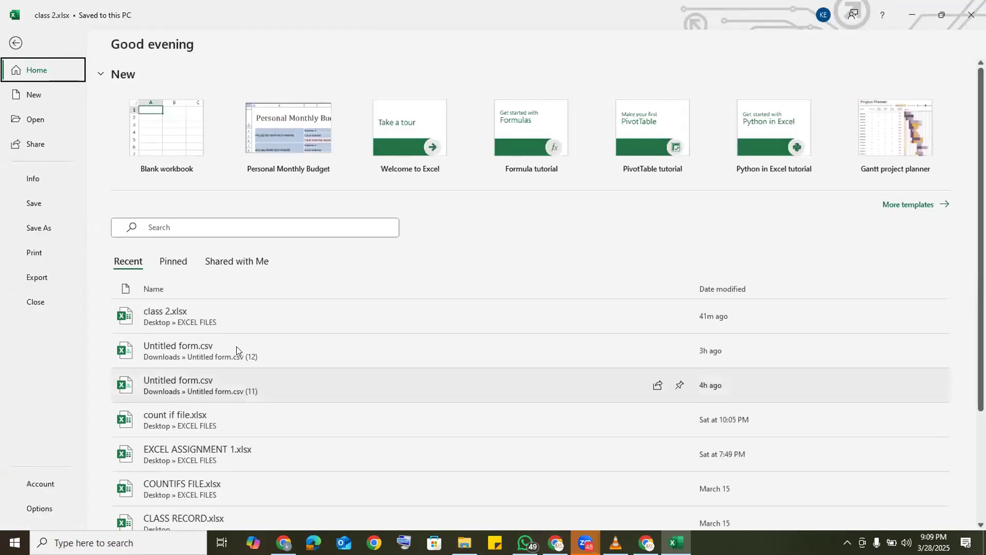
pyautogui.click(208, 451)
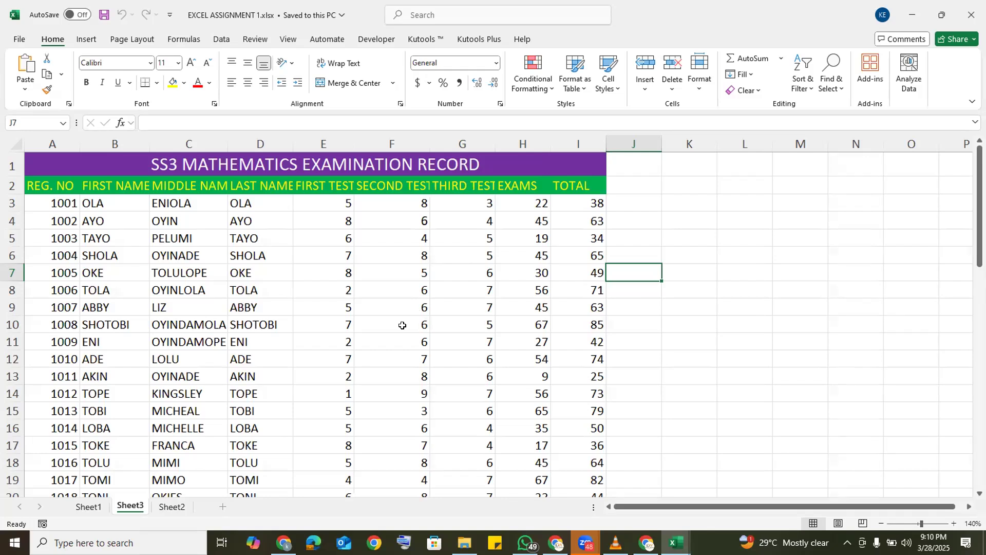
pyautogui.click(175, 509)
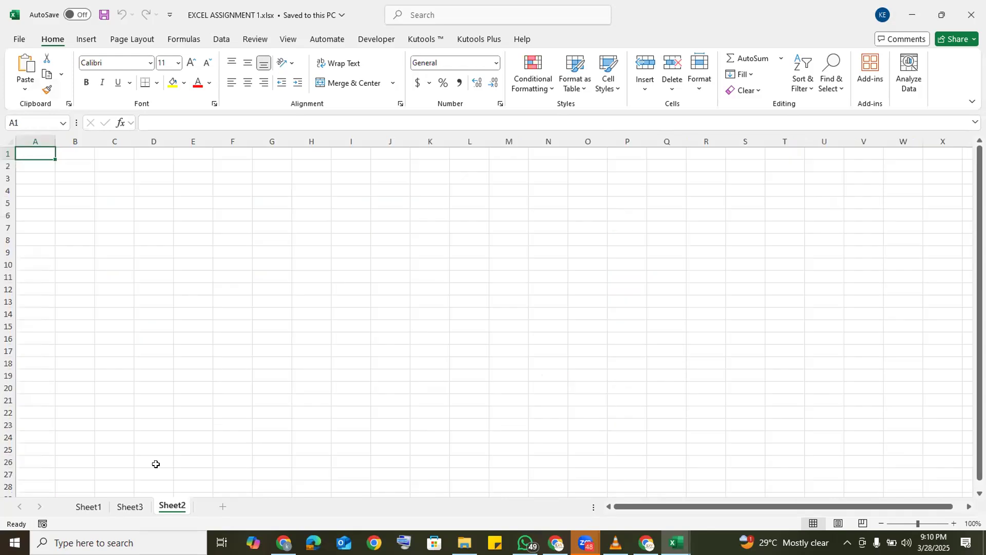
pyautogui.click(130, 507)
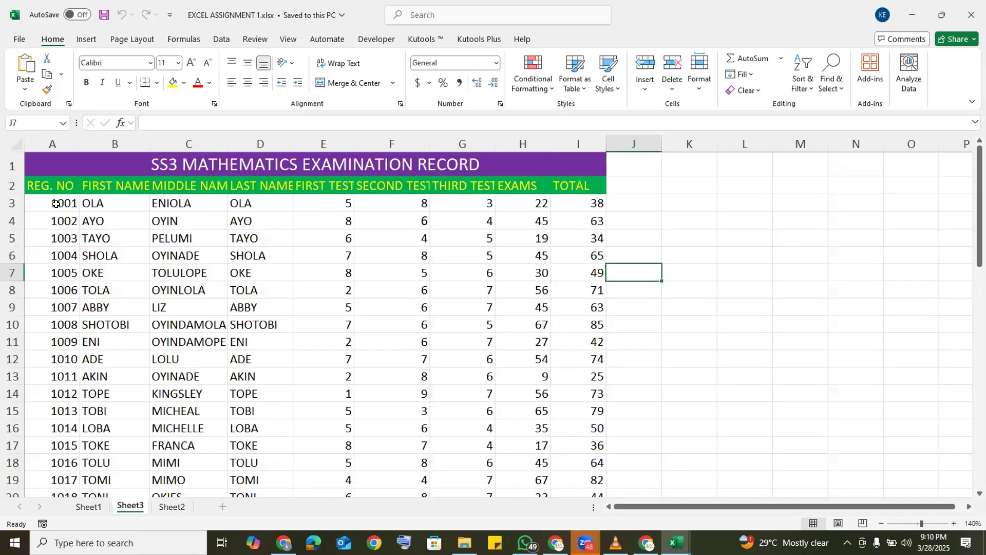
# Copy the examination record A2:I52 from Sheet3 to cell A1 of Sheet2 as a transposed table, and fit column A's width to its labels.
pyautogui.moveTo(48, 185); pyautogui.dragTo(567, 440)
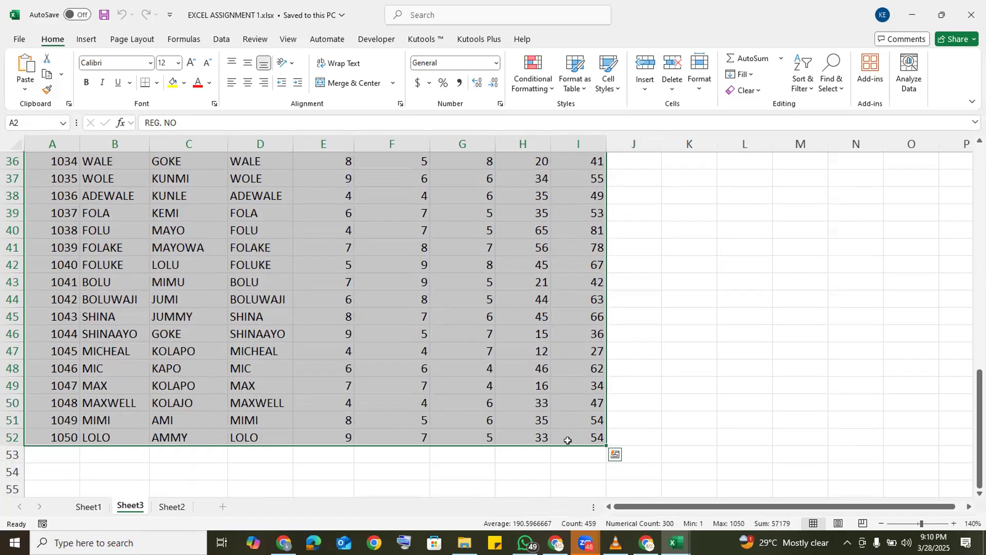
pyautogui.hotkey('ctrl', 'c')
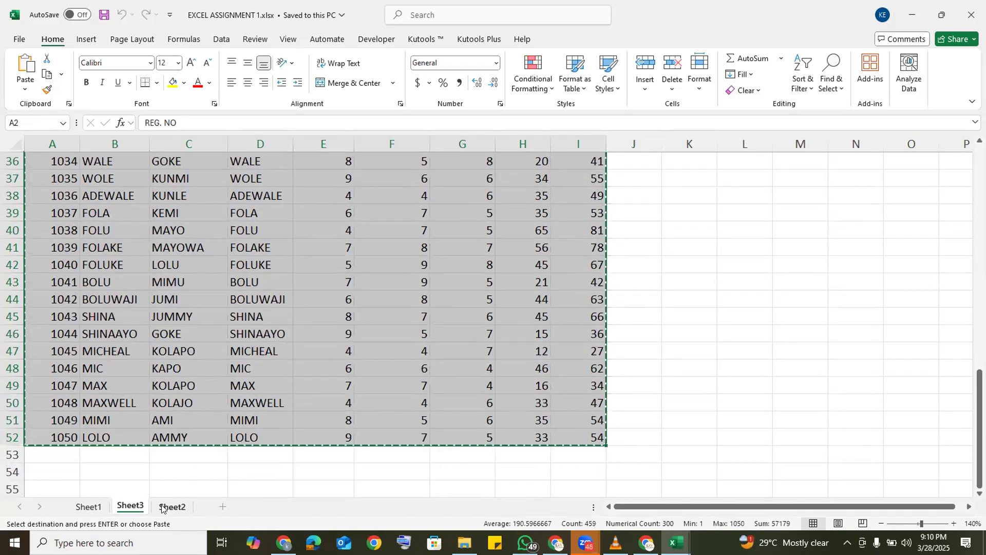
pyautogui.click(163, 507)
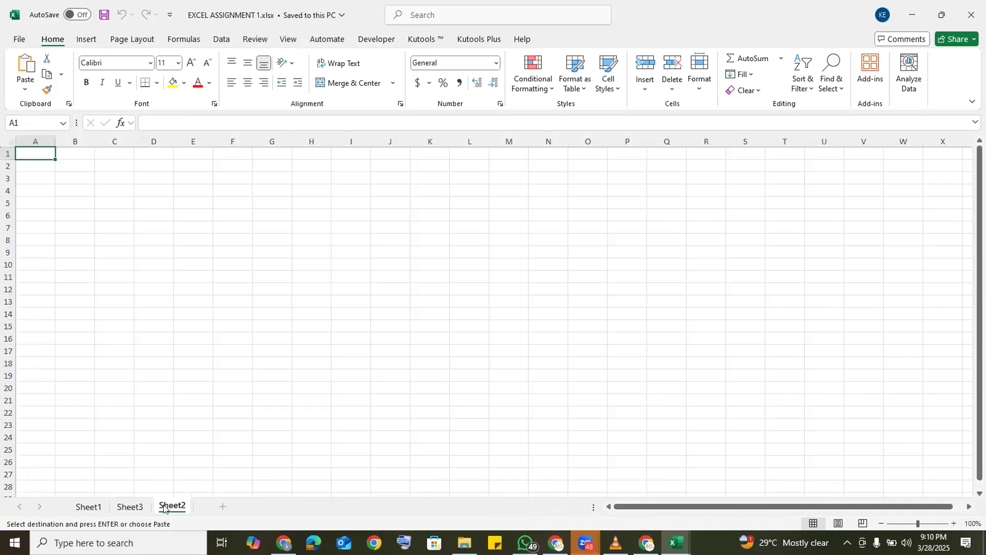
pyautogui.rightClick(37, 153)
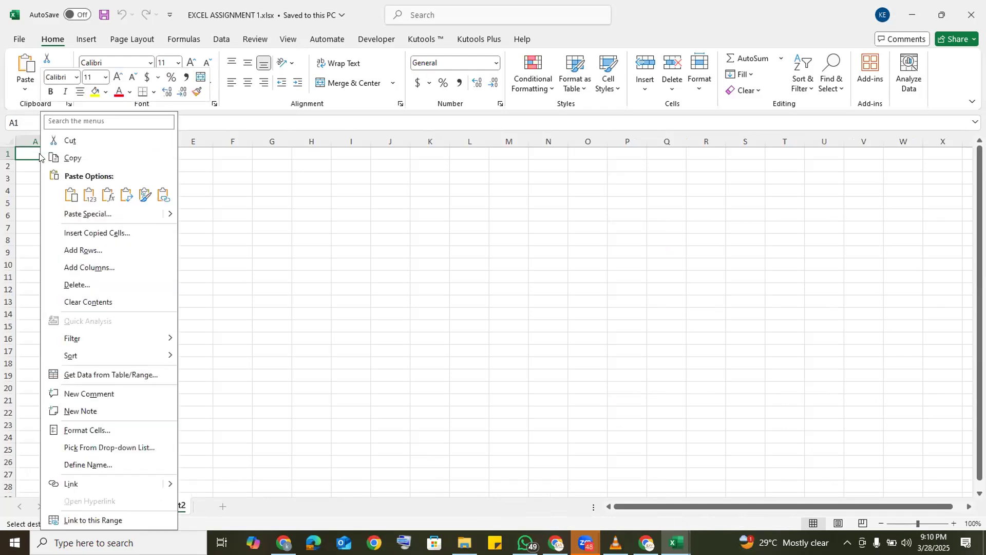
pyautogui.click(72, 200)
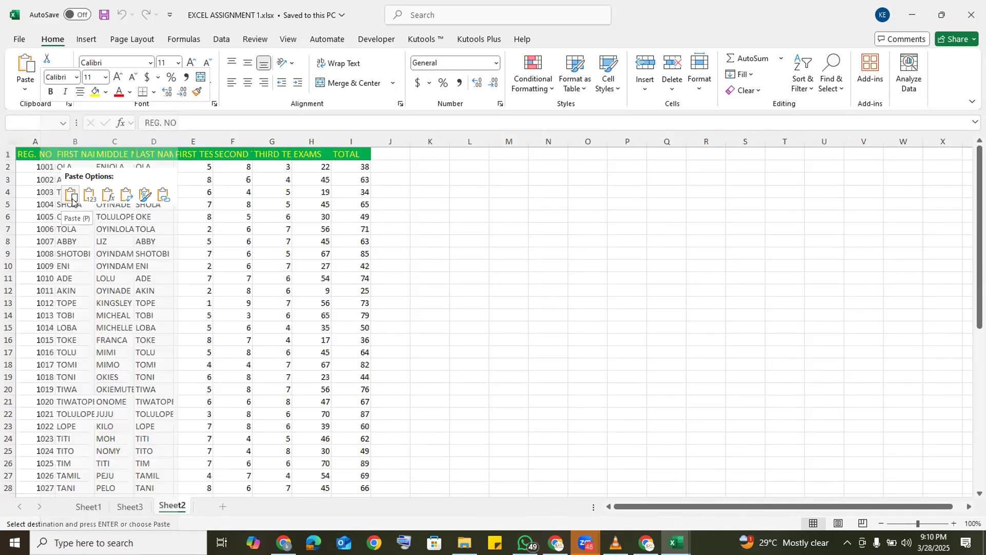
pyautogui.click(124, 198)
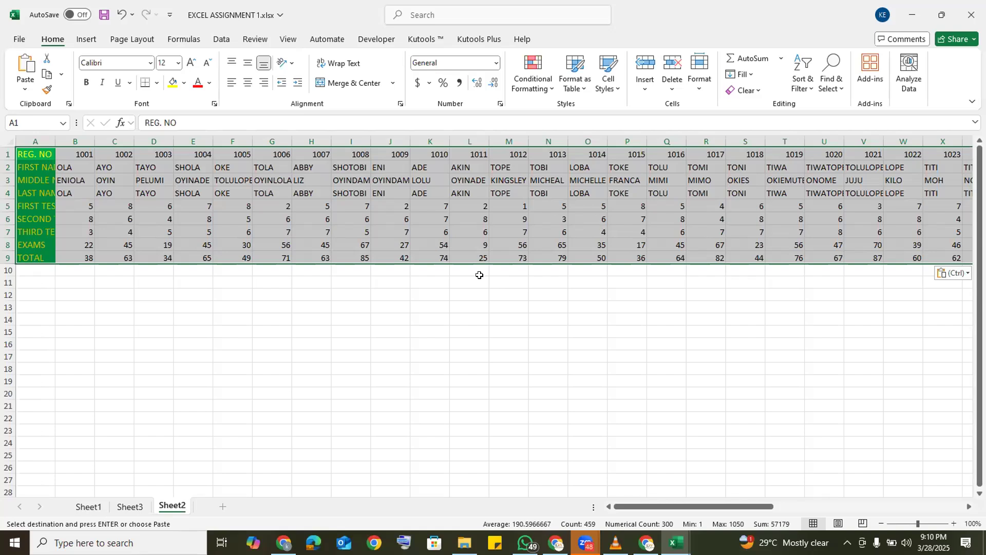
pyautogui.doubleClick(55, 139)
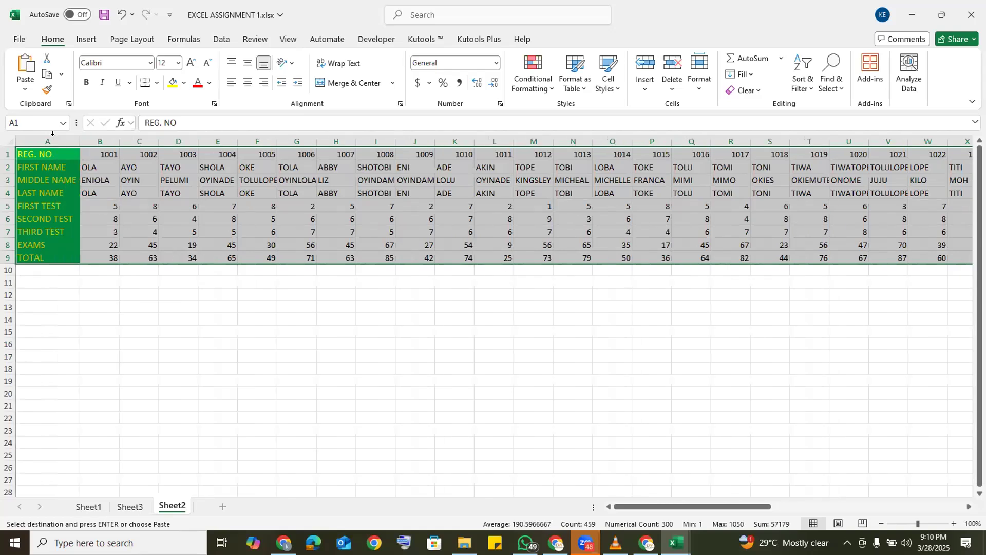
# Fit the widths of columns B and C on Sheet2 to their contents.
pyautogui.doubleClick(119, 140)
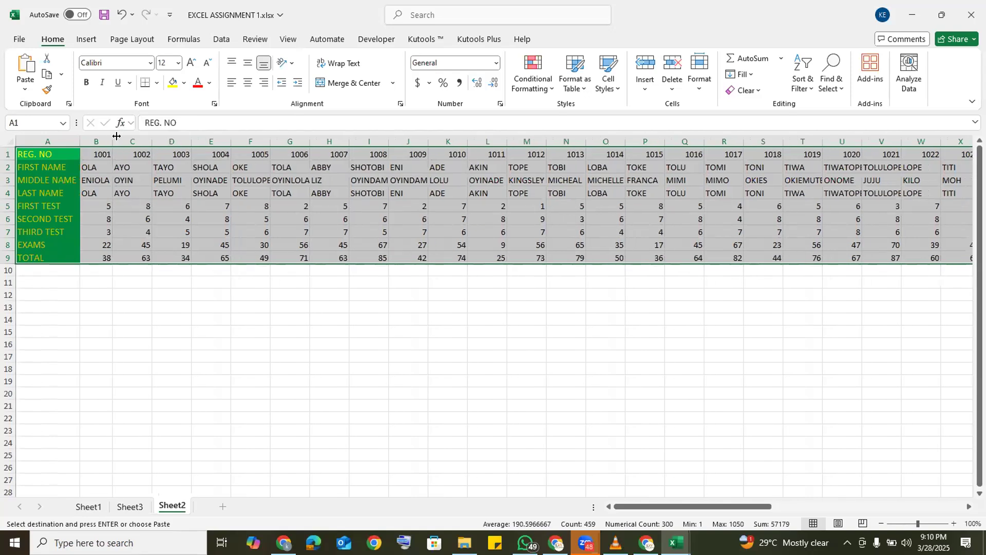
pyautogui.doubleClick(152, 141)
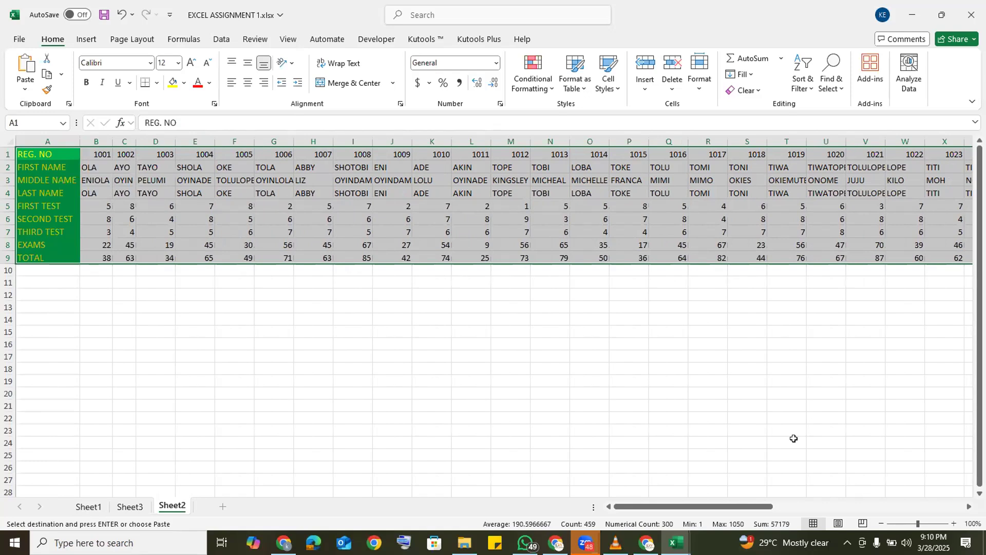
# Look through the transposed examination record along row 1 toward its last columns and return to cell A1.
pyautogui.press('Right')
pyautogui.press('Right')
pyautogui.press('Right')
pyautogui.press('Right')
pyautogui.press('Right')
pyautogui.press('Right')
pyautogui.press('Right')
pyautogui.press('Right')
pyautogui.press('Right')
pyautogui.press('Right')
pyautogui.press('Right')
pyautogui.press('Right')
pyautogui.press('Right')
pyautogui.press('Right')
pyautogui.press('Right')
pyautogui.press('Right')
pyautogui.press('Right')
pyautogui.press('Right')
pyautogui.press('Right')
pyautogui.press('Right')
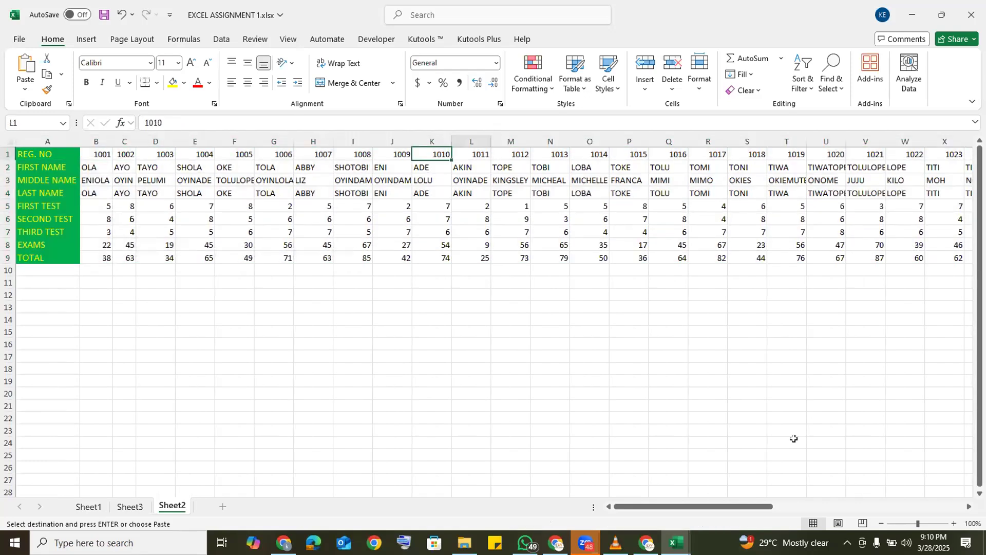
pyautogui.press('Right')
pyautogui.press('Right')
pyautogui.press('Right')
pyautogui.press('Right')
pyautogui.press('Right')
pyautogui.press('Right')
pyautogui.press('Right')
pyautogui.press('Right')
pyautogui.press('Right')
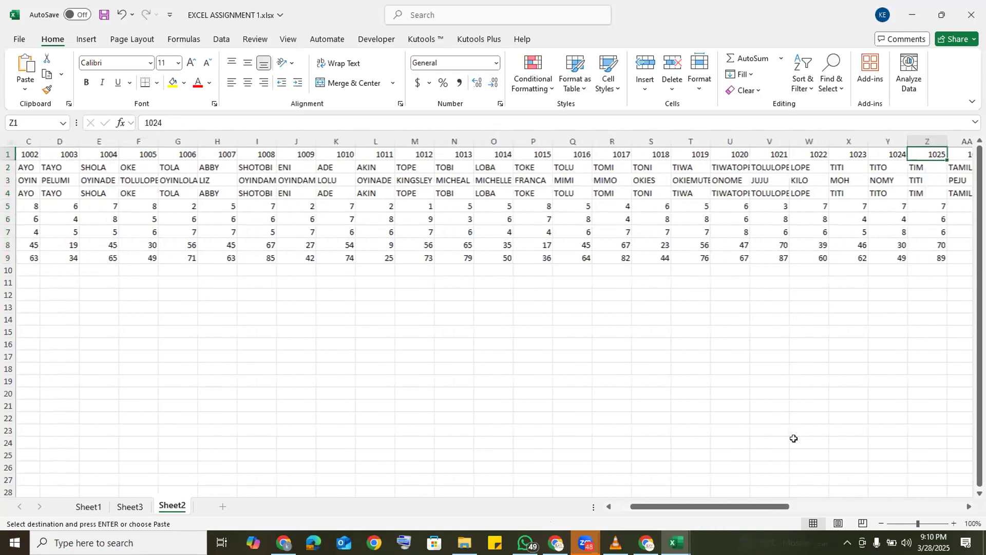
pyautogui.press('Right')
pyautogui.press('Right')
pyautogui.press('Right')
pyautogui.press('Right')
pyautogui.press('Right')
pyautogui.press('Right')
pyautogui.press('Right')
pyautogui.press('Right')
pyautogui.press('Right')
pyautogui.press('Right')
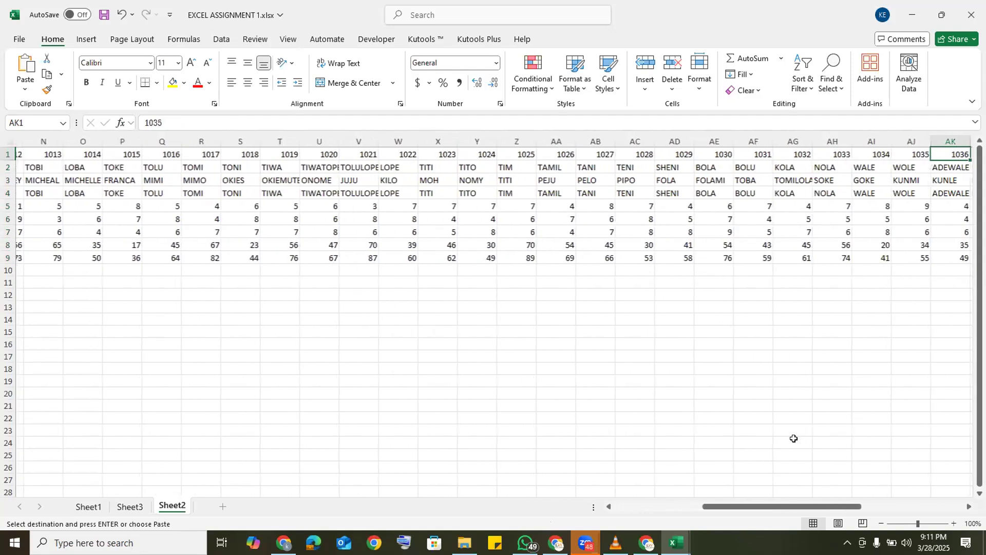
pyautogui.press('Right')
pyautogui.press('Right')
pyautogui.press('Right')
pyautogui.press('Right')
pyautogui.press('Right')
pyautogui.press('Right')
pyautogui.press('Right')
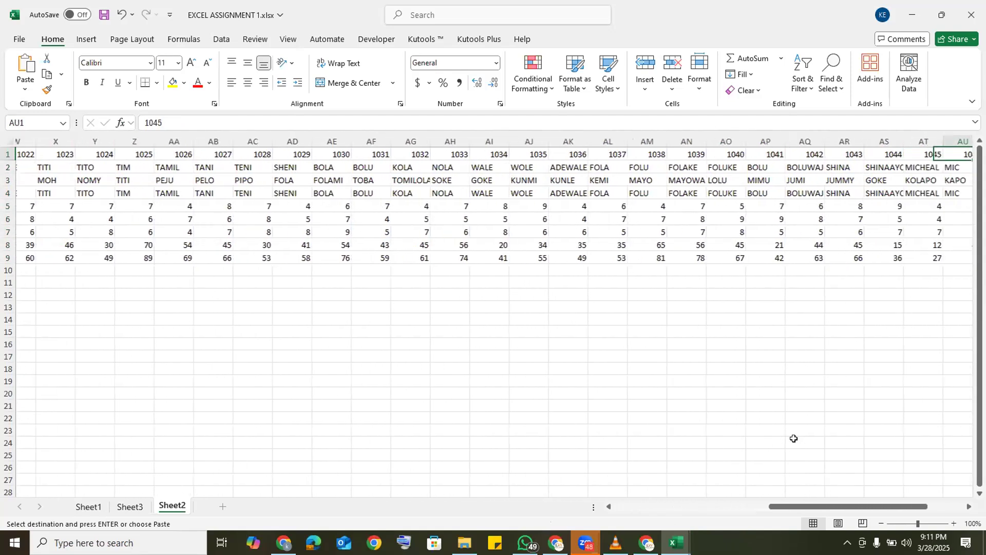
pyautogui.press('Left')
pyautogui.press('Left')
pyautogui.press('Left')
pyautogui.press('Left')
pyautogui.press('Left')
pyautogui.press('Left')
pyautogui.press('Left')
pyautogui.press('Left')
pyautogui.press('Left')
pyautogui.press('Left')
pyautogui.press('Left')
pyautogui.press('Left')
pyautogui.press('Left')
pyautogui.press('Left')
pyautogui.press('Left')
pyautogui.press('Left')
pyautogui.press('Left')
pyautogui.press('Left')
pyautogui.press('Left')
pyautogui.press('Left')
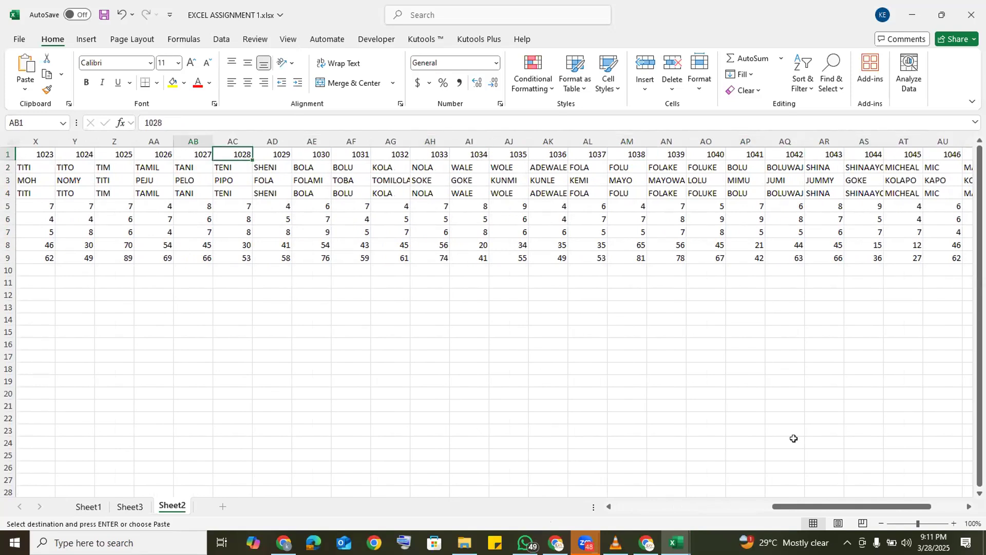
pyautogui.press('Left')
pyautogui.press('Left')
pyautogui.press('Left')
pyautogui.press('Left')
pyautogui.press('Left')
pyautogui.press('Left')
pyautogui.press('Left')
pyautogui.press('Left')
pyautogui.press('Left')
pyautogui.press('Left')
pyautogui.press('Left')
pyautogui.press('Left')
pyautogui.press('Left')
pyautogui.press('Left')
pyautogui.press('Left')
pyautogui.press('Left')
pyautogui.press('Left')
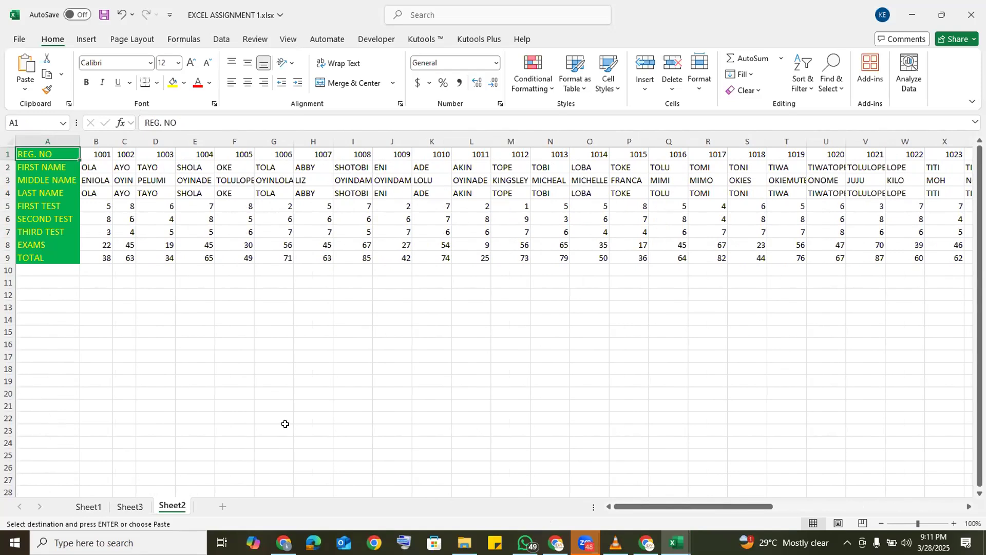
# Enter the student's first name from K2 in cell B18 as the lookup value.
pyautogui.click(154, 370)
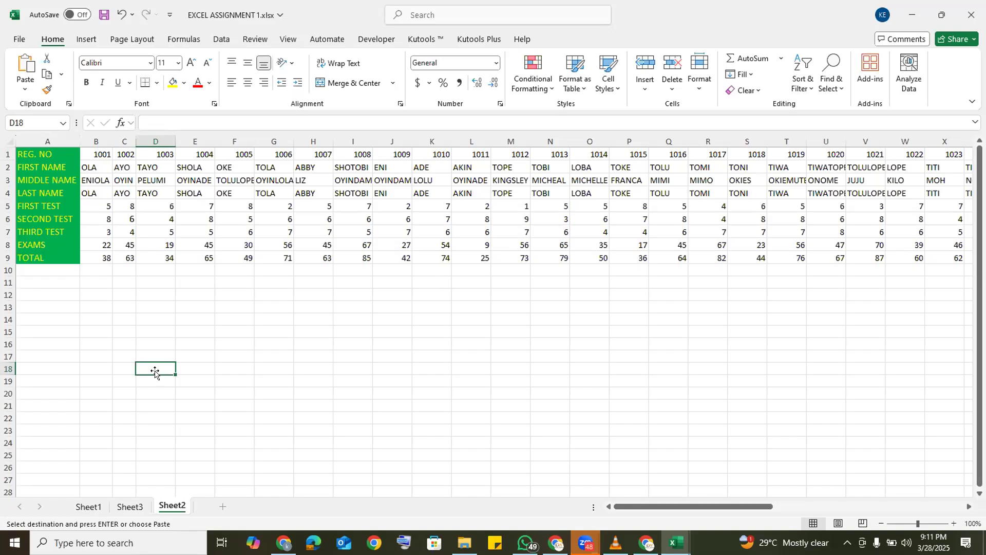
pyautogui.click(87, 364)
pyautogui.write('ADE')
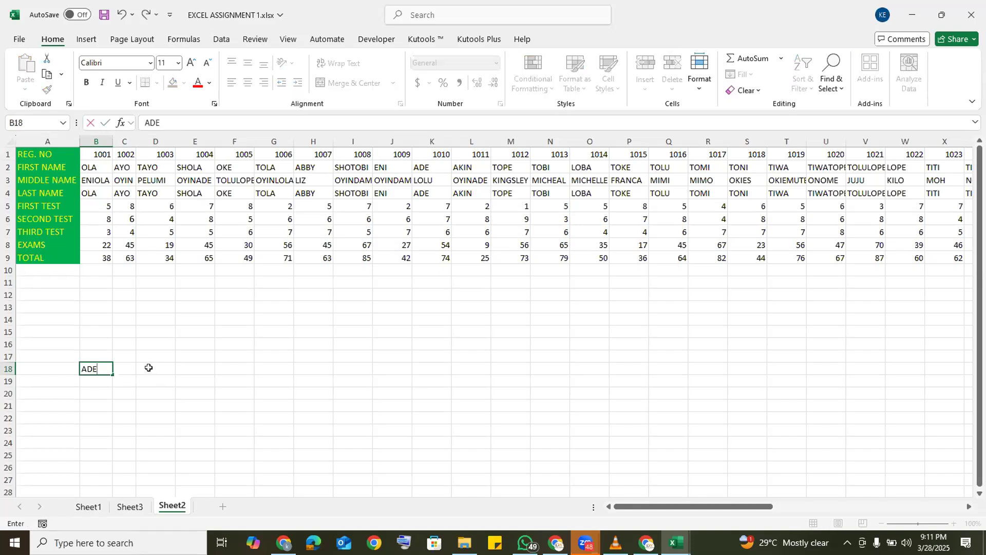
# Start an HLOOKUP formula in D18 with B18 as the lookup value and A2:AY9 as the table array.
pyautogui.click(148, 367)
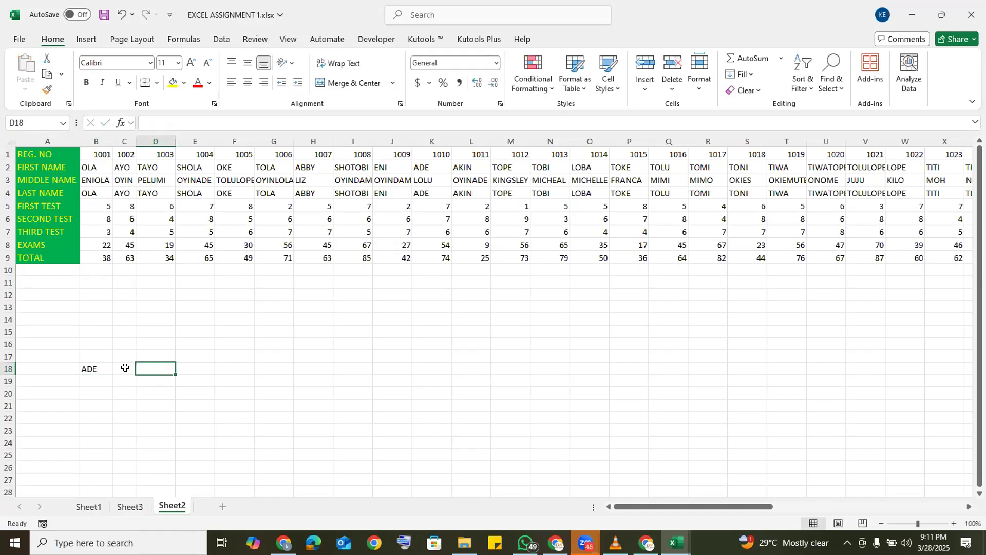
pyautogui.write('=')
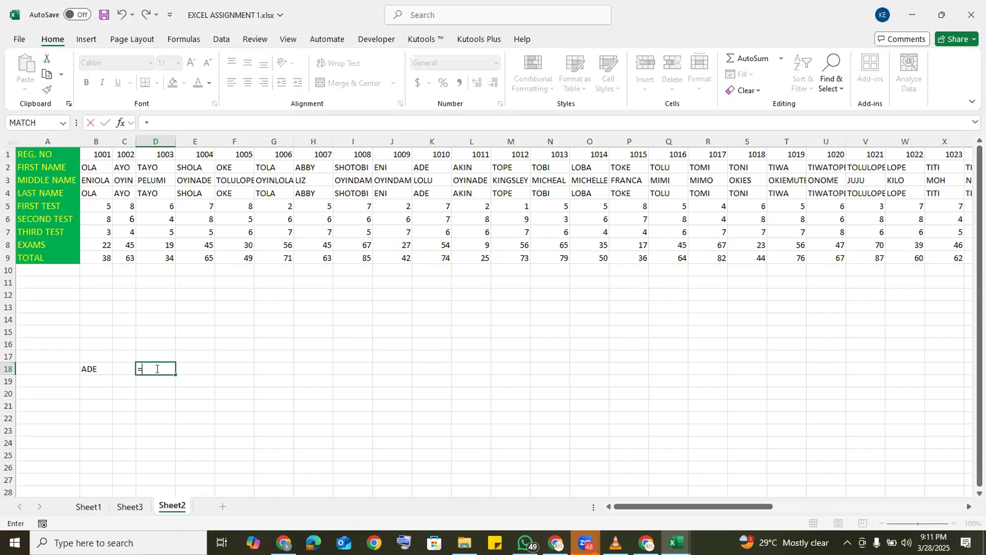
pyautogui.write('HLOOKUP(')
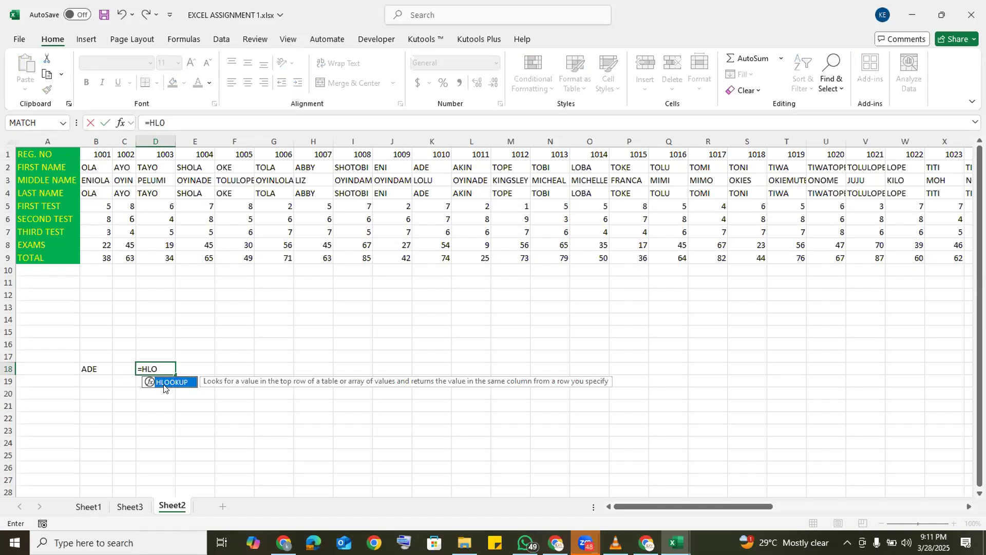
pyautogui.doubleClick(164, 383)
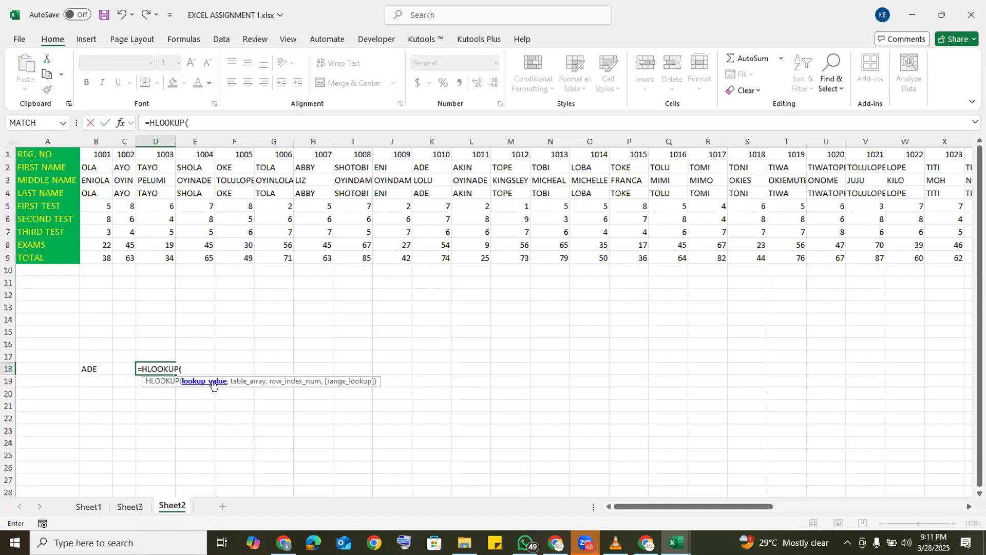
pyautogui.click(89, 365)
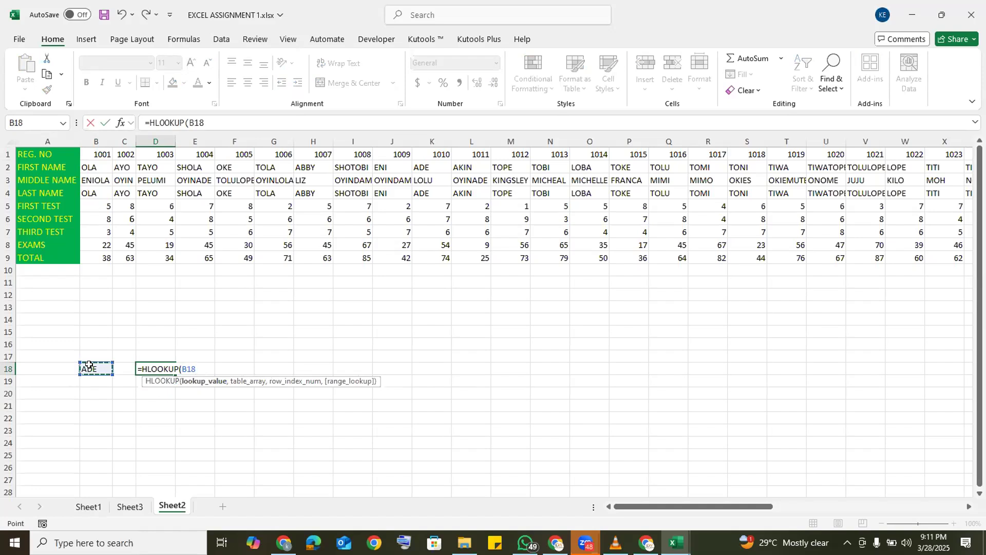
pyautogui.write(',')
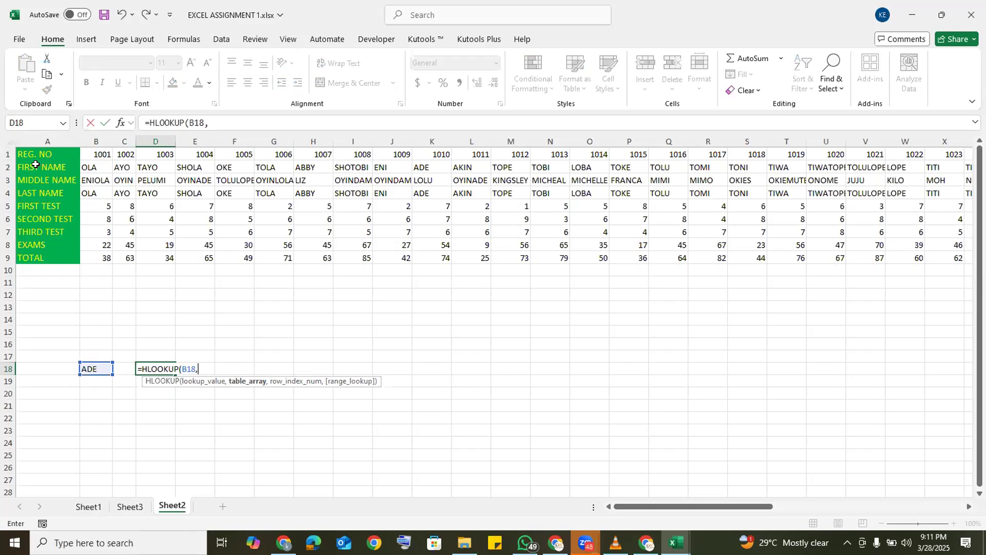
pyautogui.moveTo(39, 164); pyautogui.dragTo(784, 255)
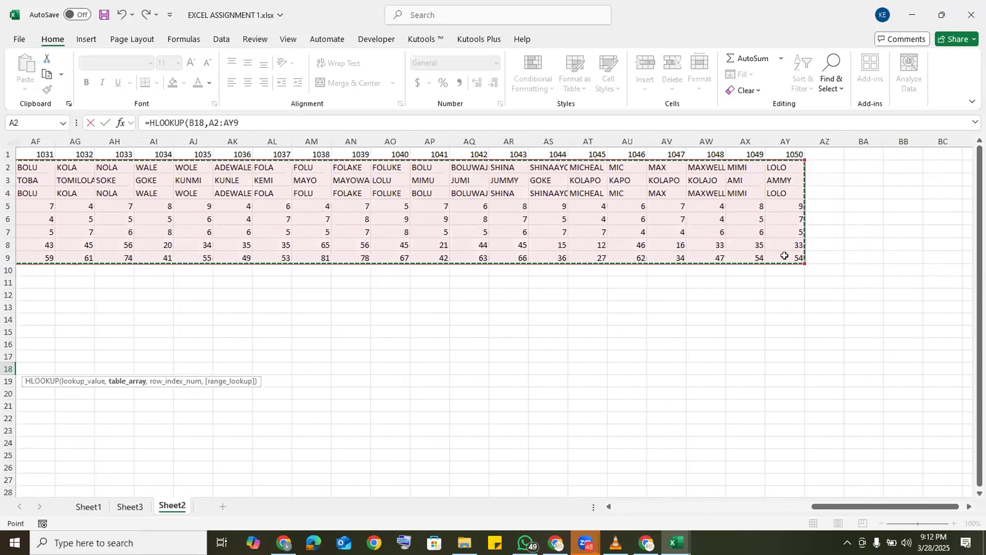
pyautogui.write(',')
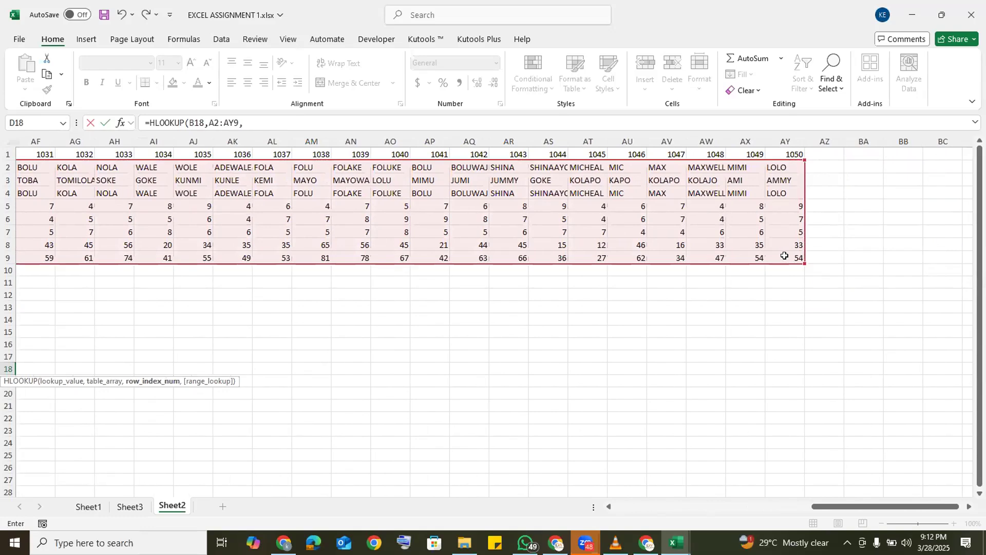
pyautogui.click(657, 507)
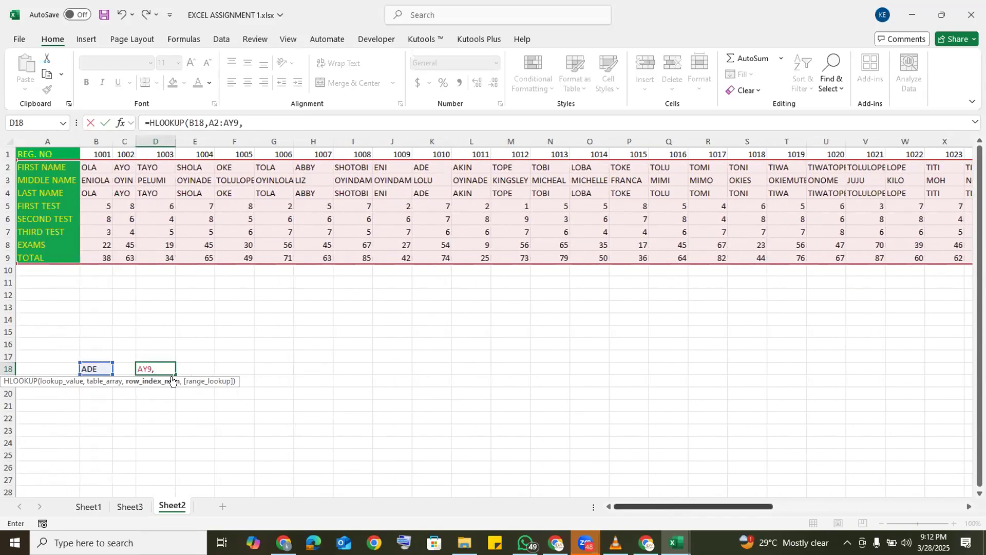
pyautogui.click(157, 368)
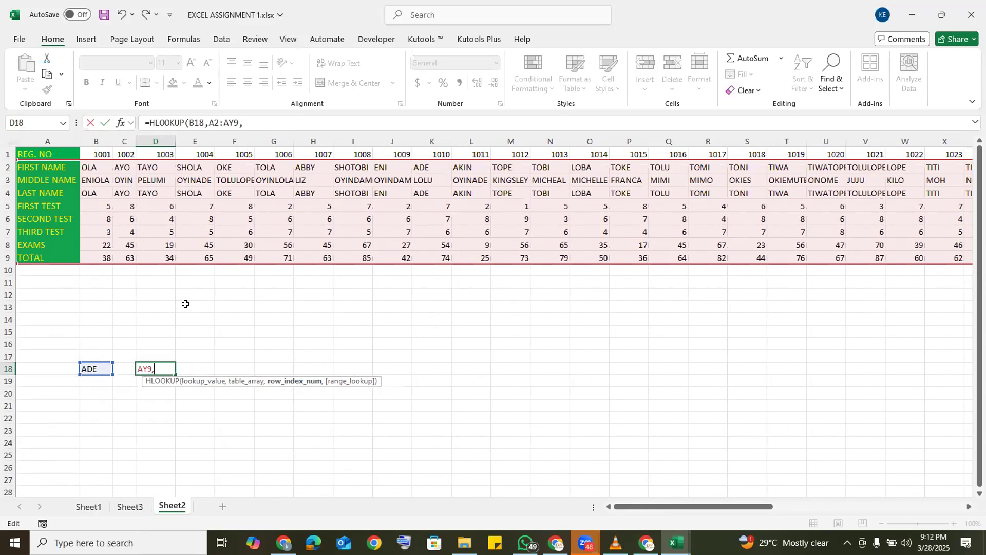
pyautogui.moveTo(185, 302); pyautogui.dragTo(294, 317)
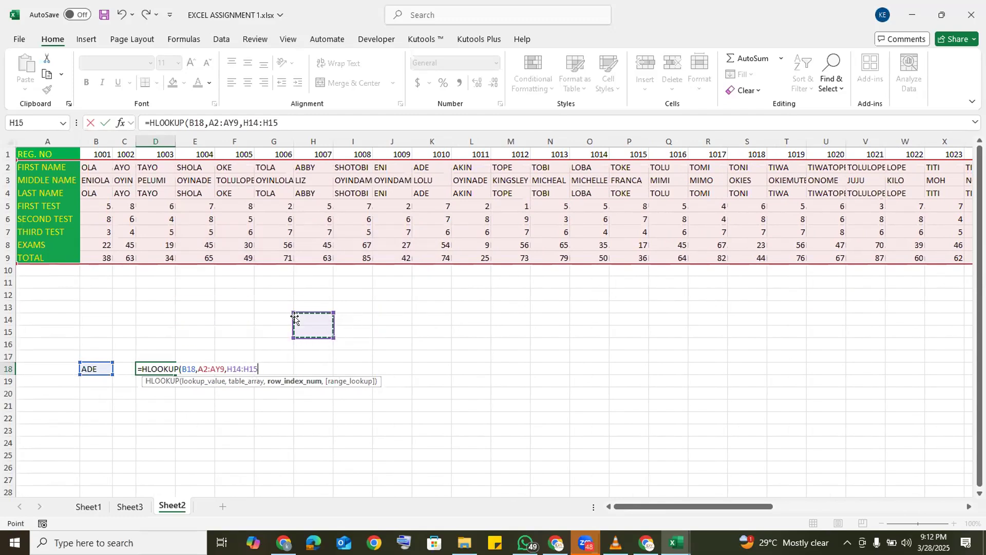
pyautogui.press('BackSpace')
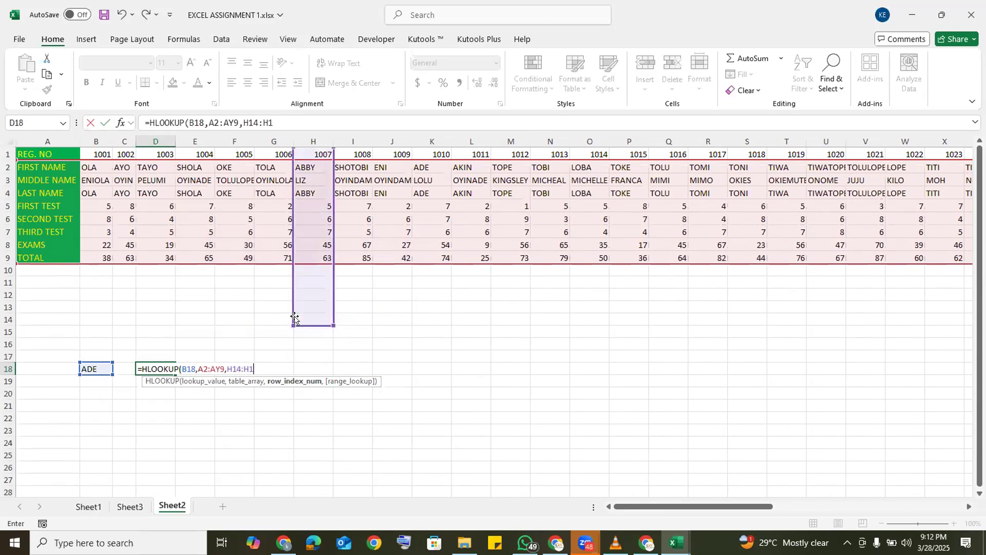
pyautogui.press('BackSpace')
pyautogui.press('BackSpace')
pyautogui.press('BackSpace')
pyautogui.press('BackSpace')
pyautogui.press('BackSpace')
pyautogui.press('BackSpace')
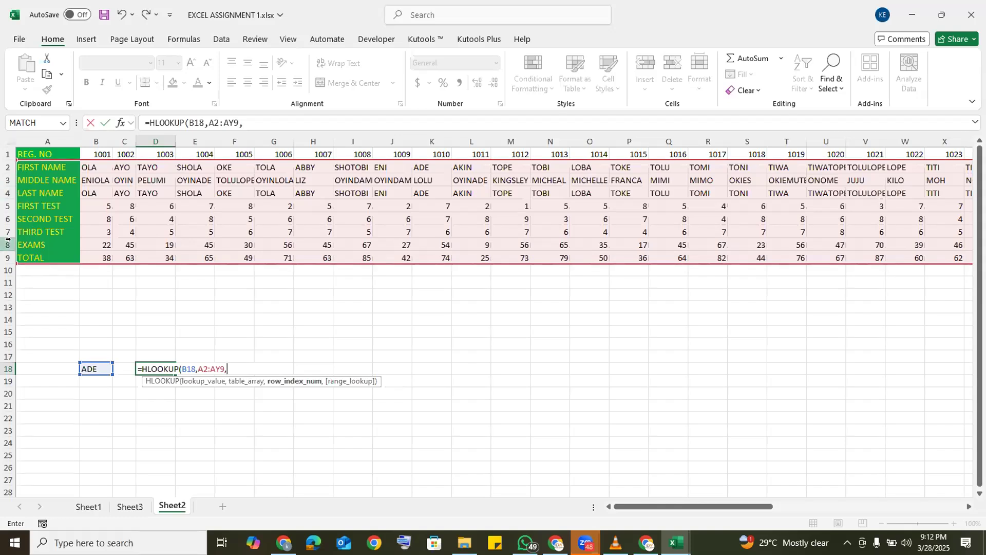
# Complete the HLOOKUP formula in D18 with row index 7 and exact match (FALSE), and check it against the EXAMS row.
pyautogui.write('7')
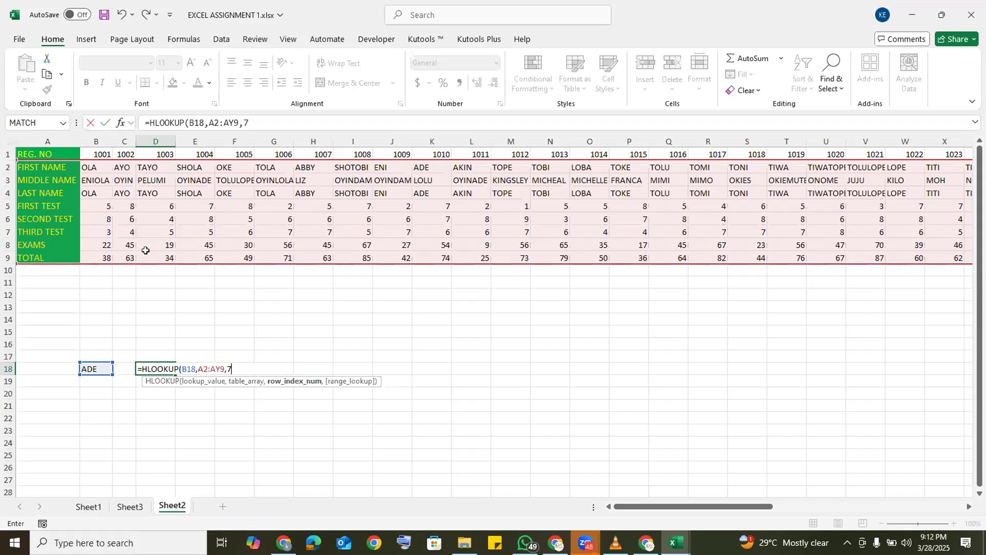
pyautogui.write(',')
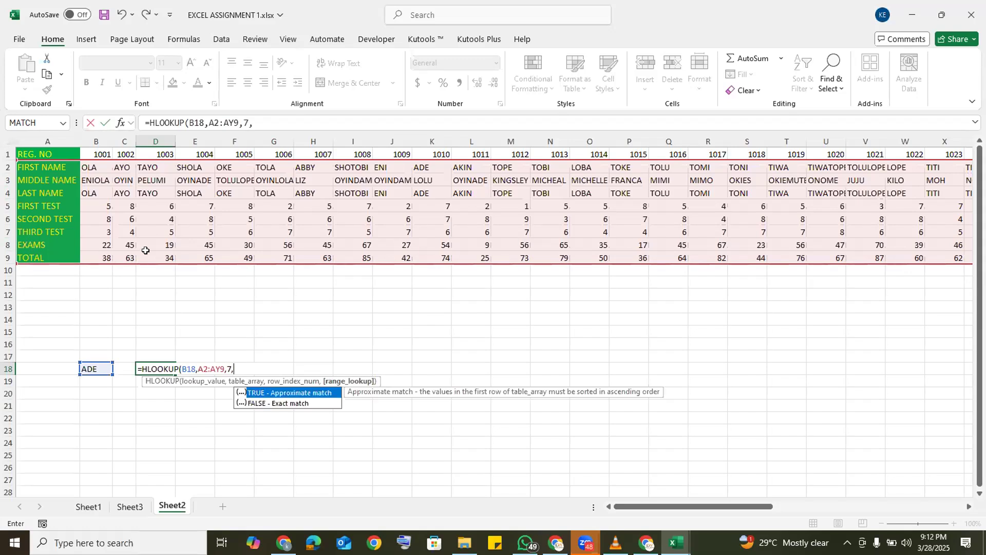
pyautogui.doubleClick(286, 404)
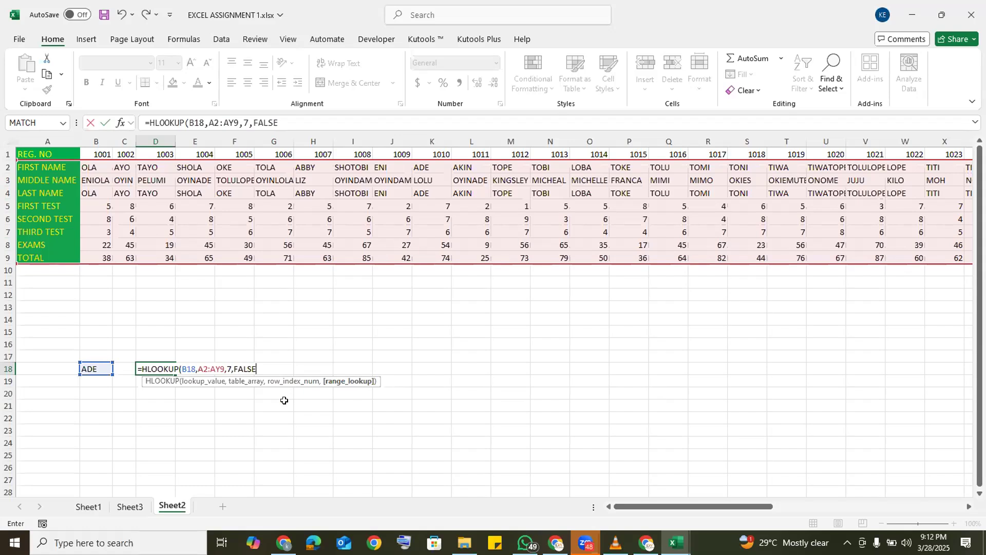
pyautogui.write(')')
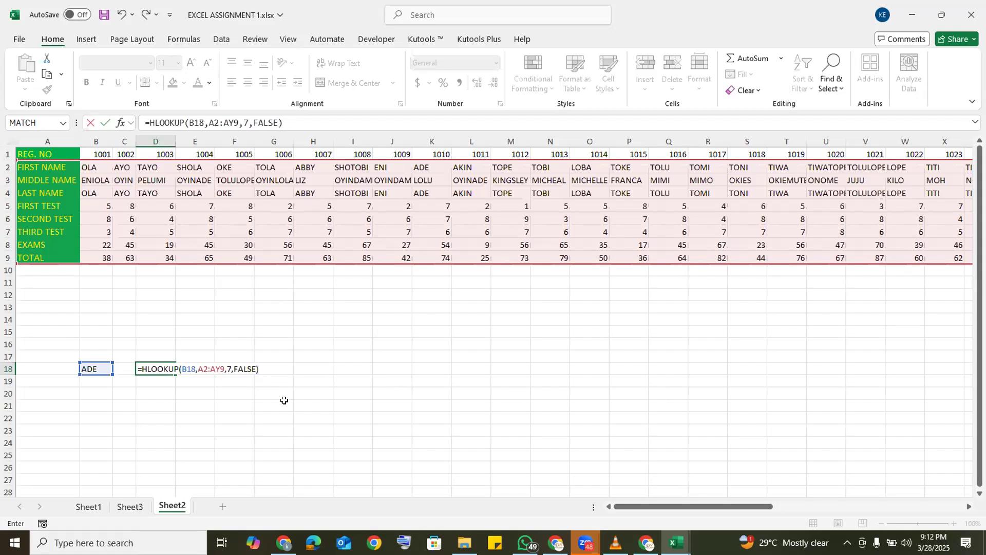
pyautogui.press('Return')
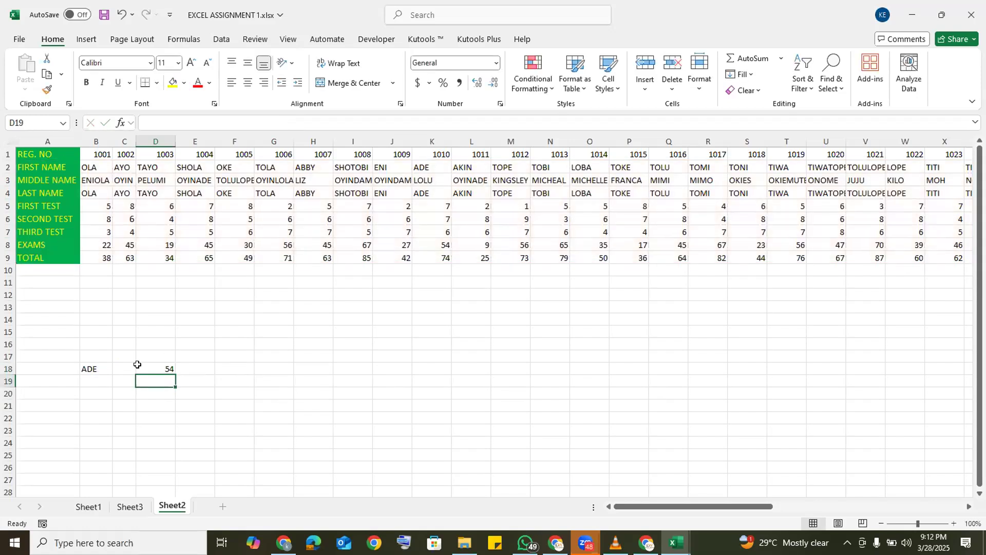
pyautogui.click(158, 368)
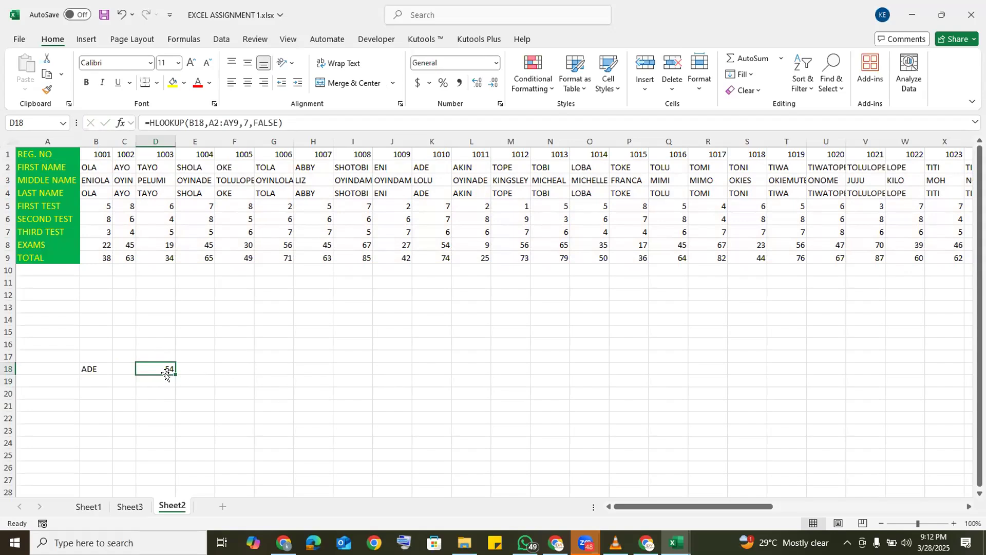
pyautogui.click(8, 243)
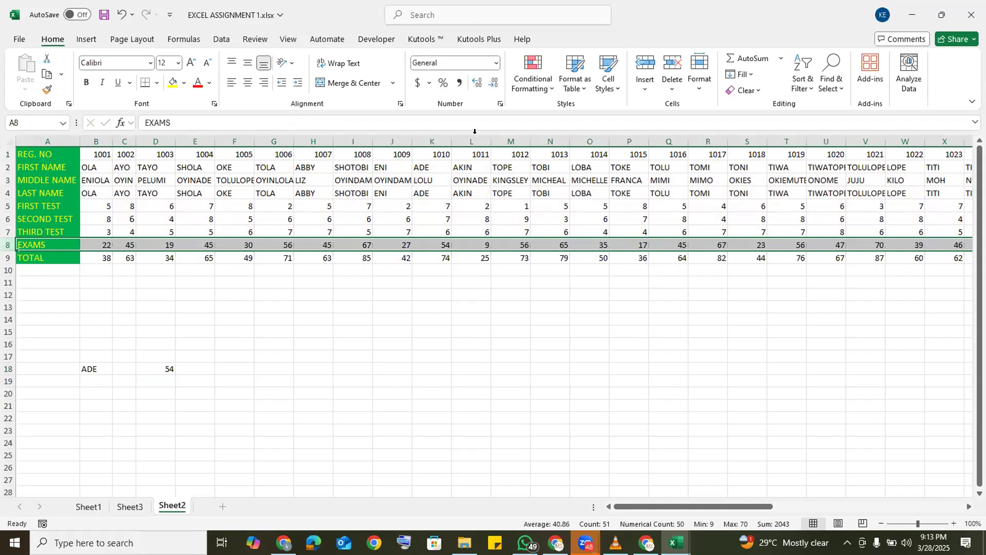
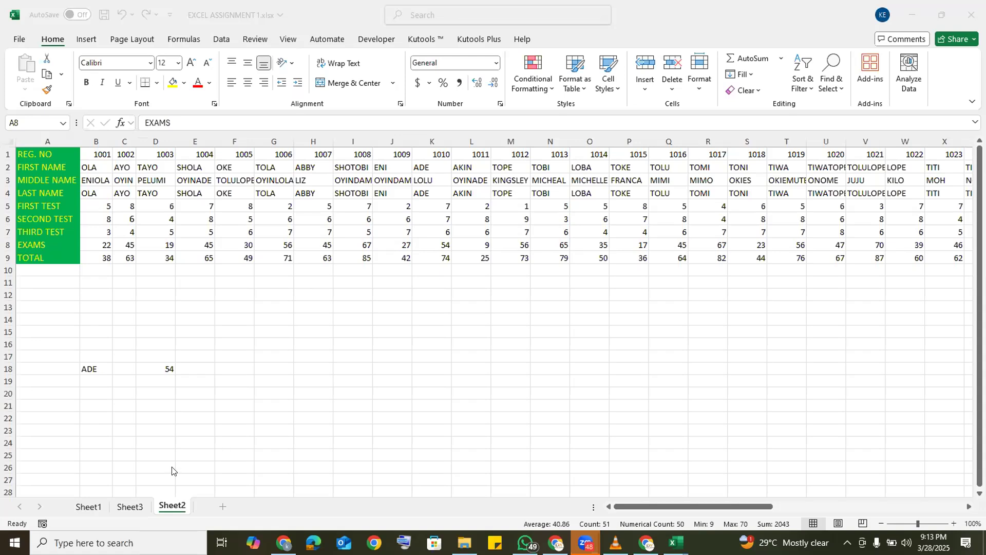
# Switch back to class 2.xlsx and start an HLOOKUP formula in C2 with the row's QUANTITY ORDERED value as the lookup value.
pyautogui.click(912, 14)
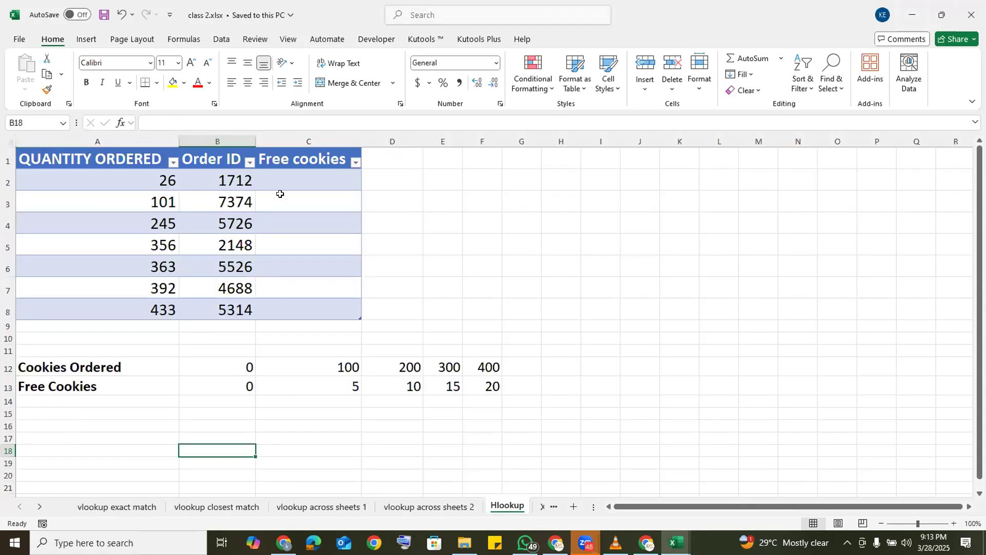
pyautogui.click(293, 175)
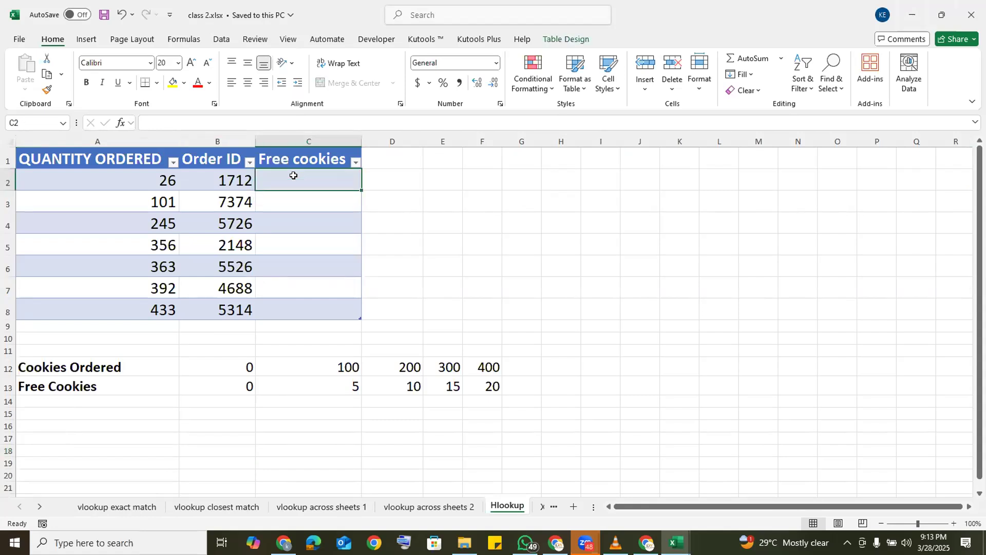
pyautogui.write('=HLO')
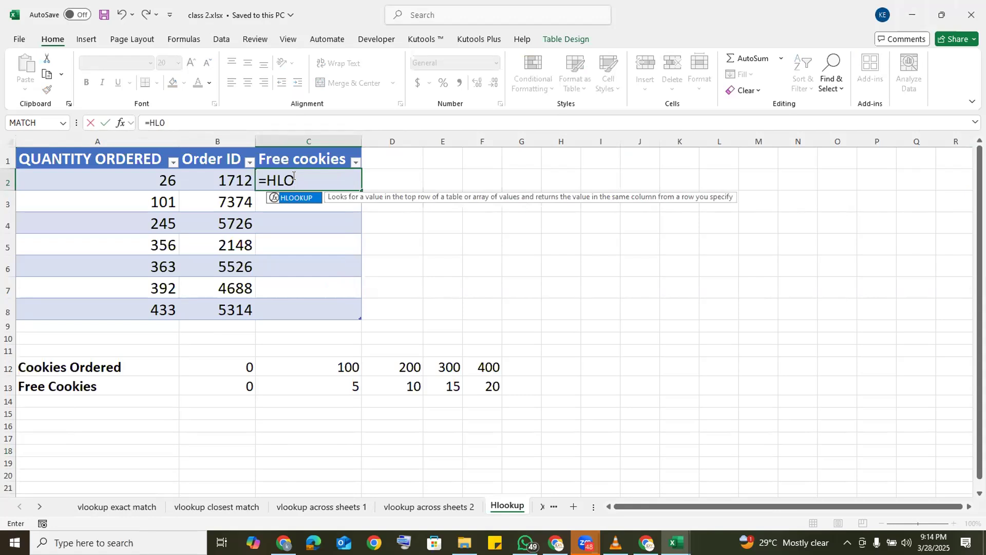
pyautogui.press('Tab')
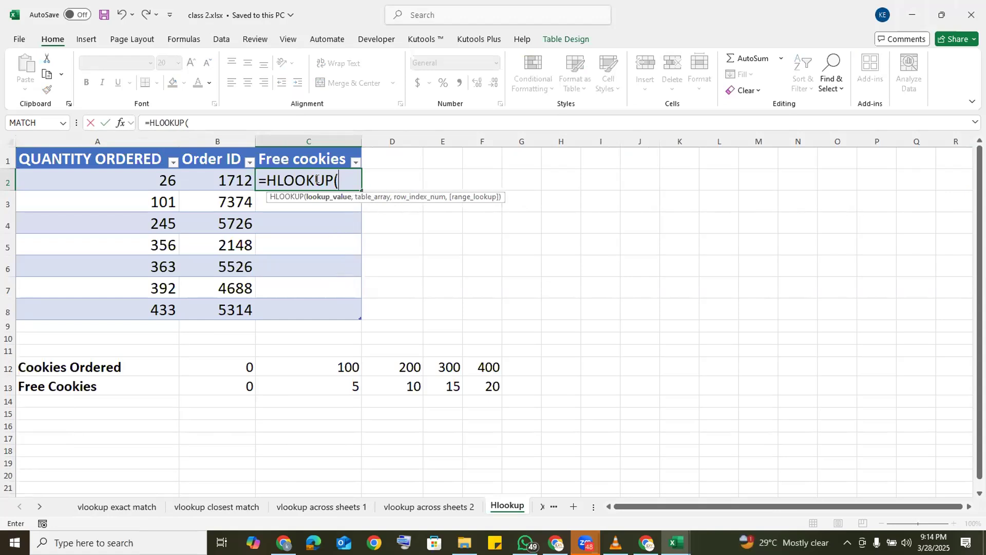
pyautogui.click(141, 175)
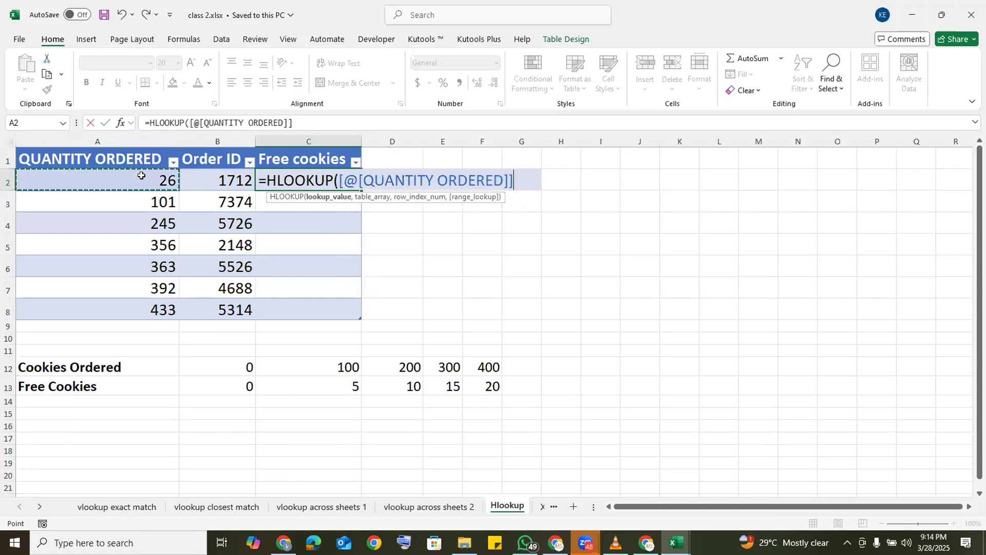
pyautogui.write(',')
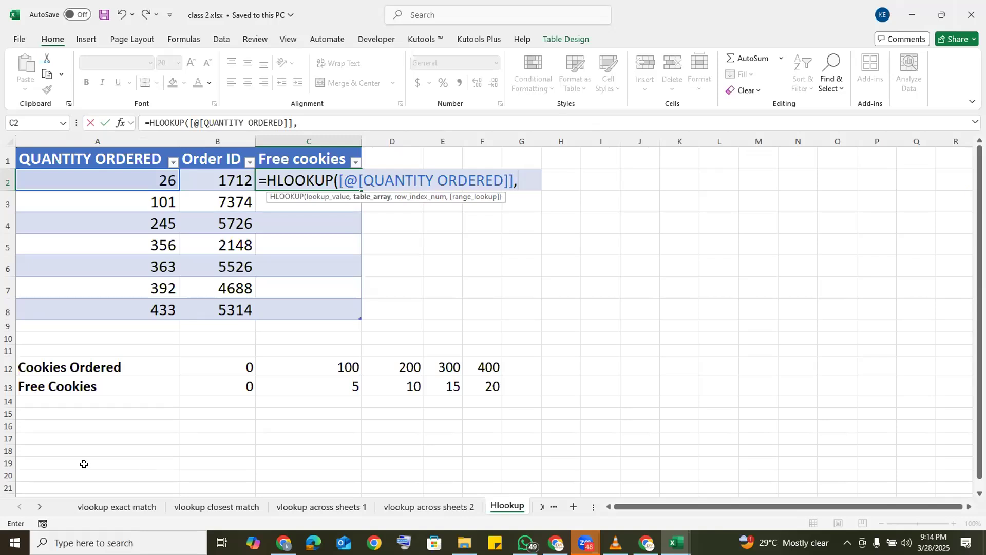
# Set the HLOOKUP table array to A12:F13, covering the Cookies Ordered and Free Cookies rows.
pyautogui.moveTo(83, 365); pyautogui.dragTo(138, 379)
pyautogui.hotkey('shift', 'Right')
pyautogui.hotkey('shift', 'Right')
pyautogui.hotkey('shift', 'Right')
pyautogui.hotkey('shift', 'Right')
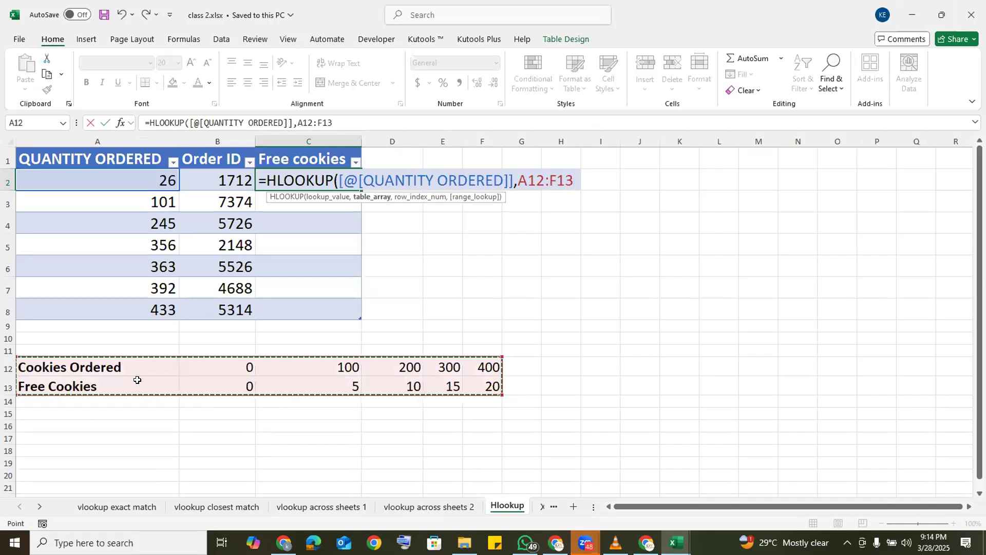
pyautogui.write(',')
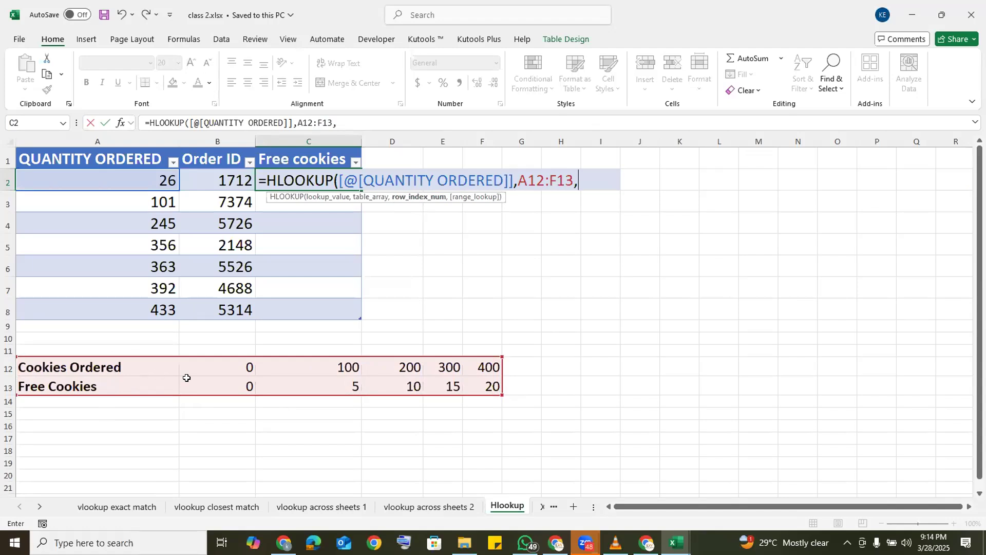
# Complete the HLOOKUP formula with row index 2 and approximate match (TRUE), and fill it down from C2 to C8.
pyautogui.write('2,')
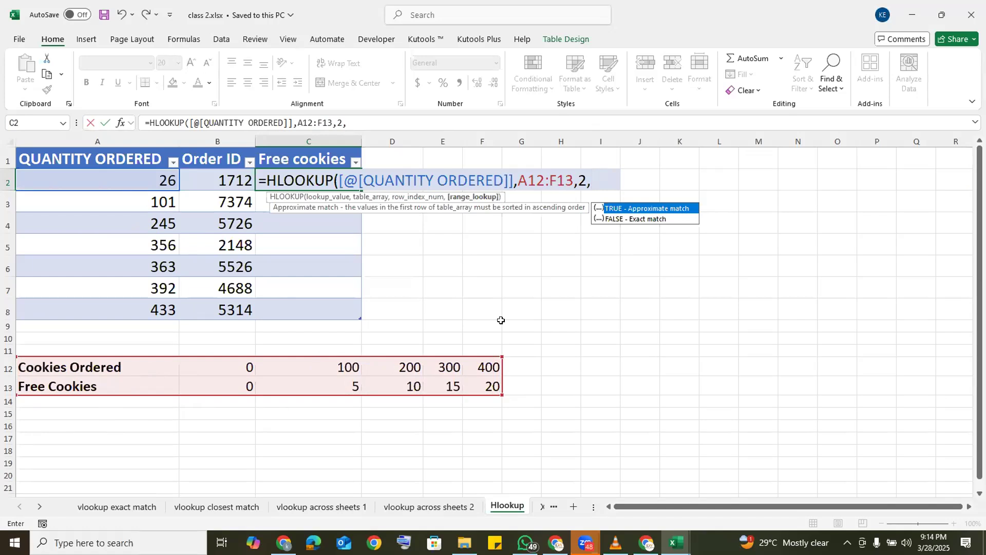
pyautogui.doubleClick(631, 203)
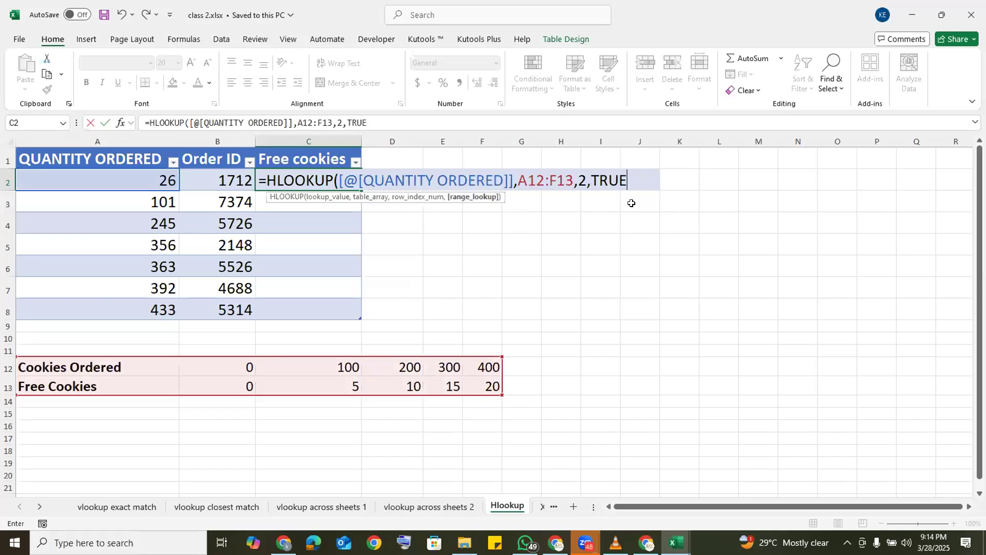
pyautogui.write(')')
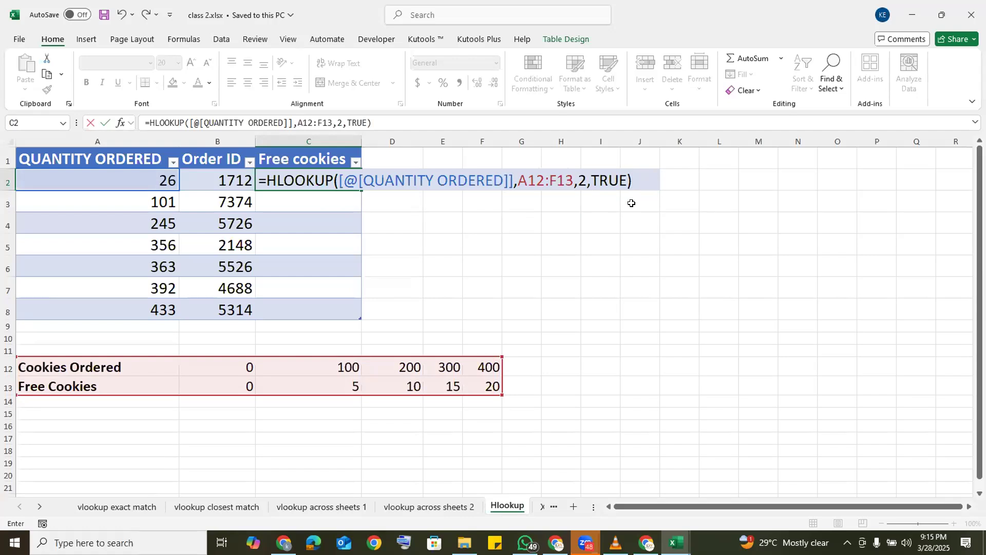
pyautogui.press('Return')
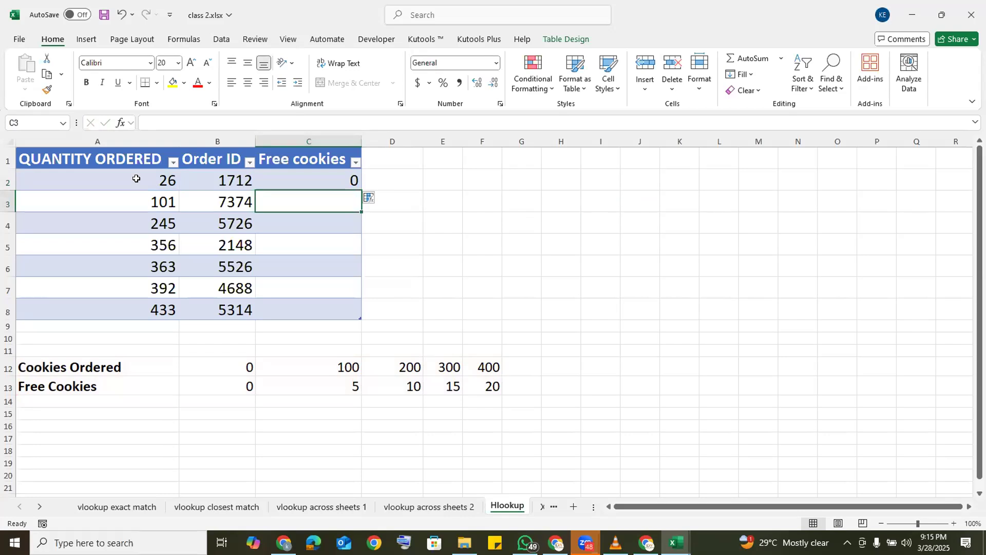
pyautogui.click(333, 179)
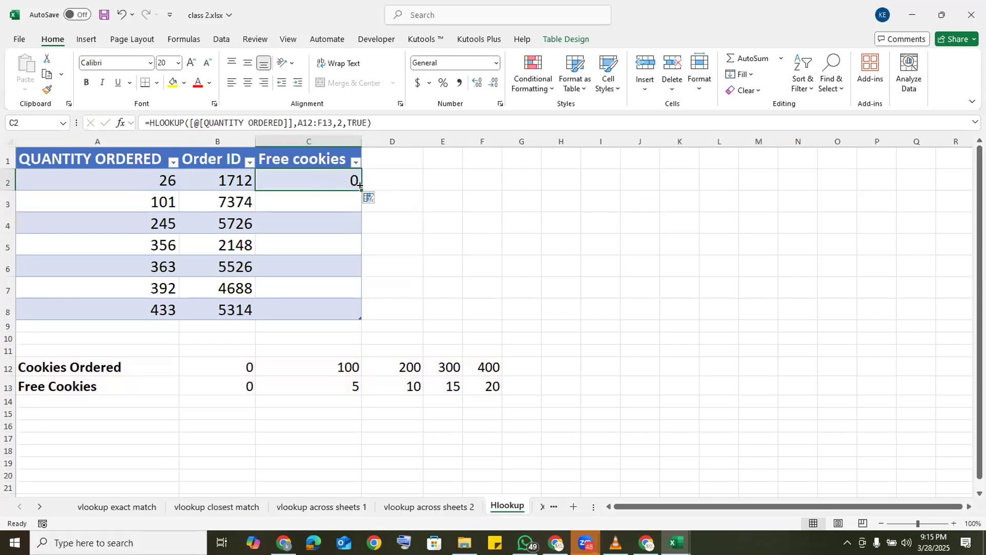
pyautogui.moveTo(362, 191); pyautogui.dragTo(345, 317)
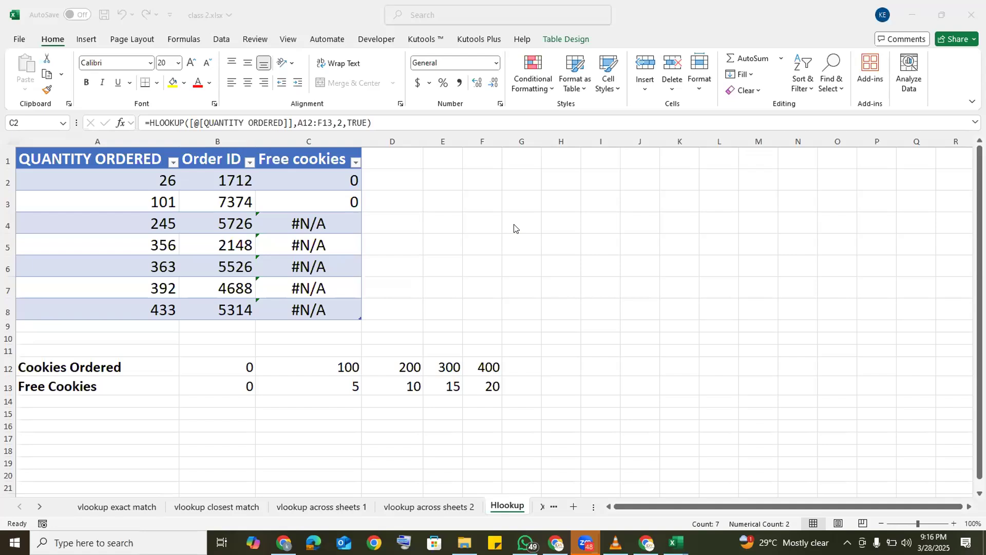
# Inspect the HLOOKUP formulas in C2, C3 and C4 to compare the table array ranges they reference.
pyautogui.click(309, 177)
pyautogui.click(310, 176)
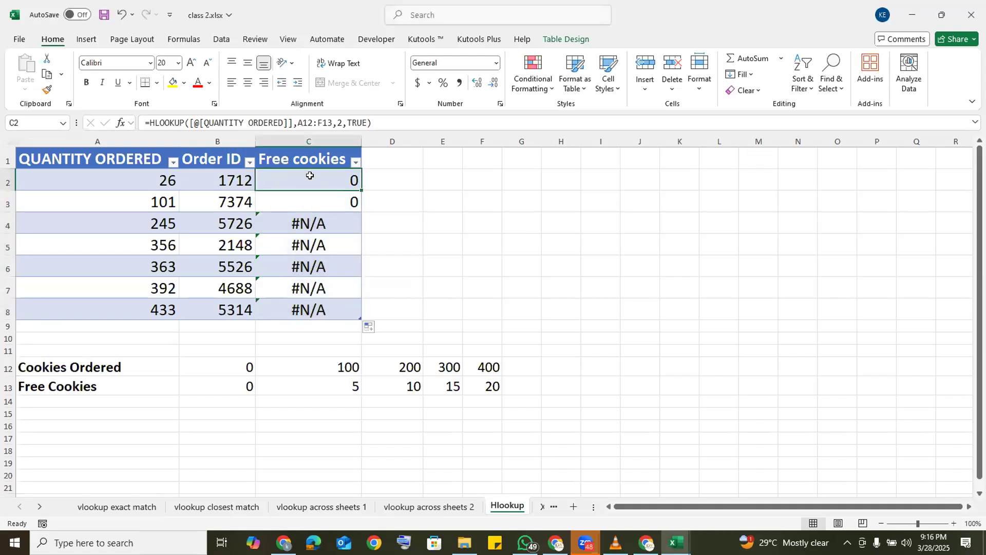
pyautogui.doubleClick(309, 175)
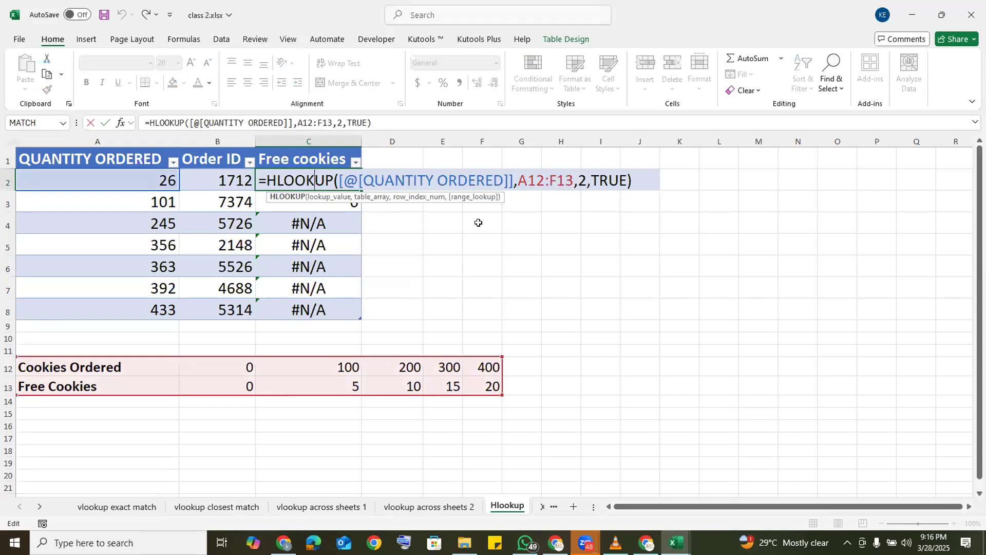
pyautogui.press('Return')
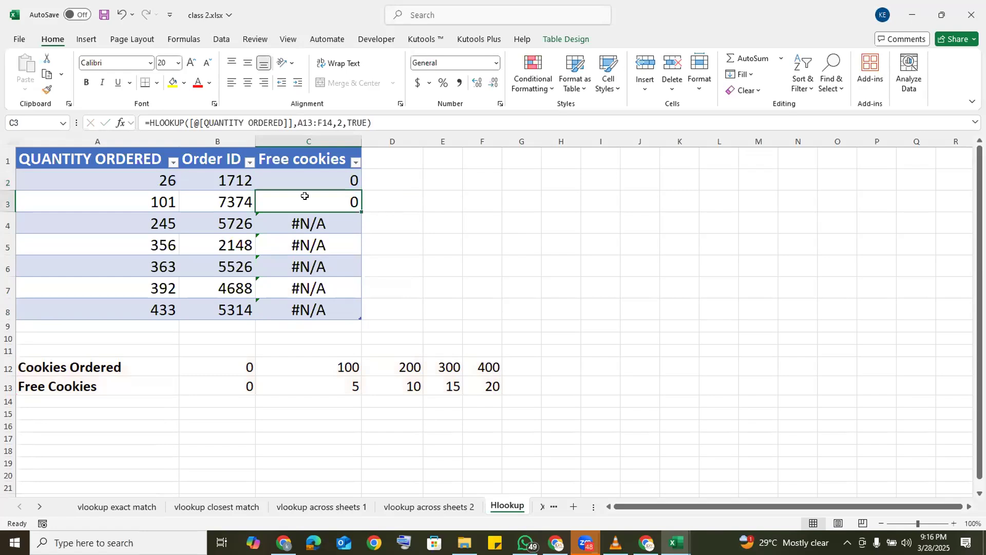
pyautogui.doubleClick(305, 196)
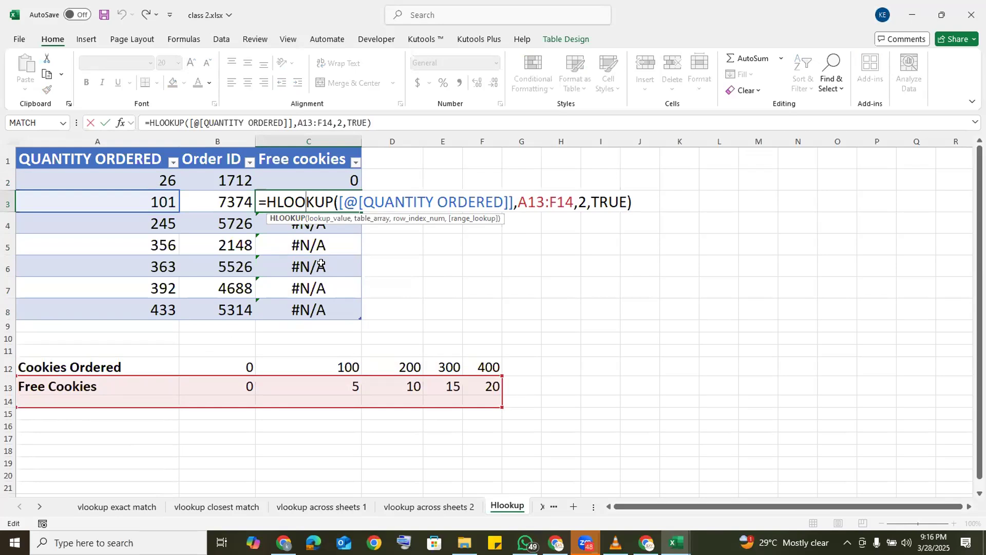
pyautogui.press('Return')
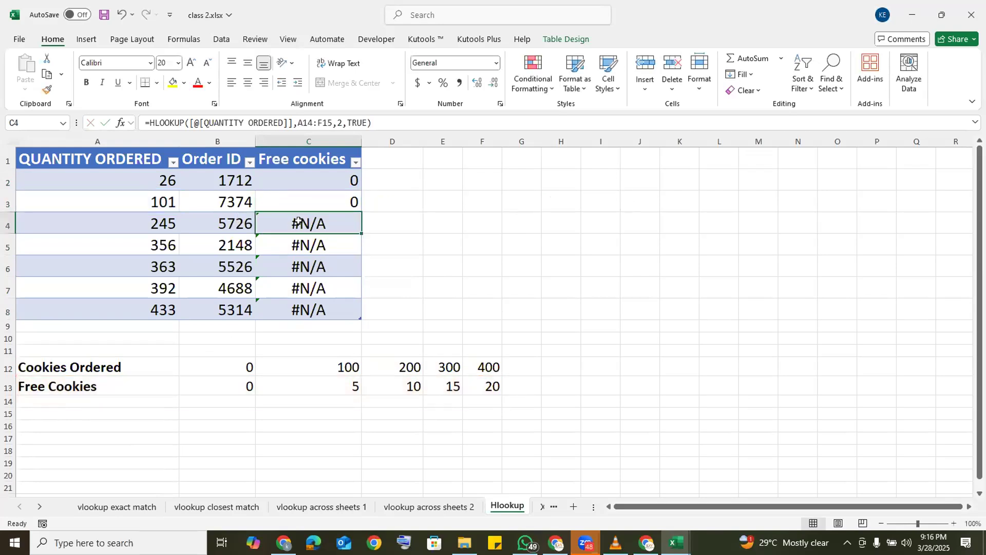
pyautogui.doubleClick(298, 221)
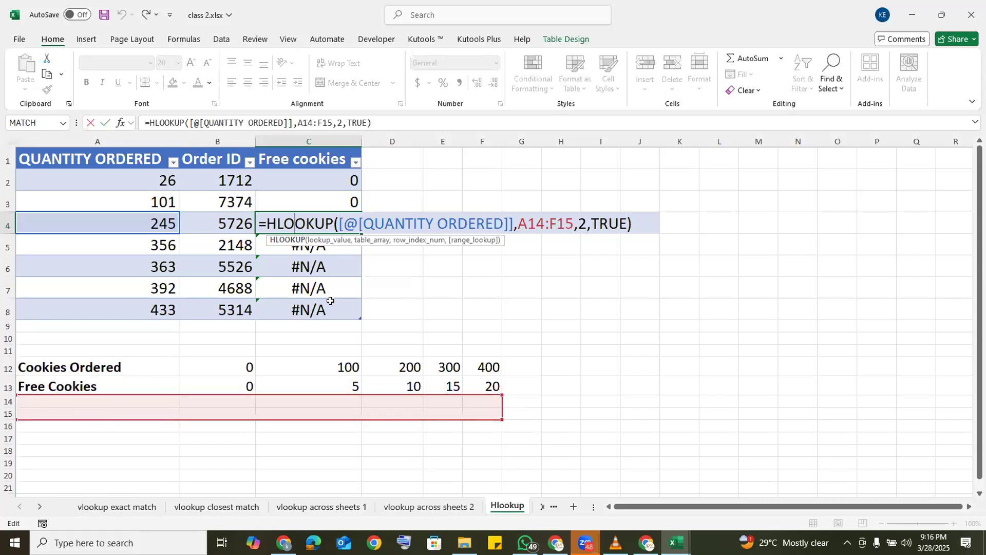
pyautogui.press('Return')
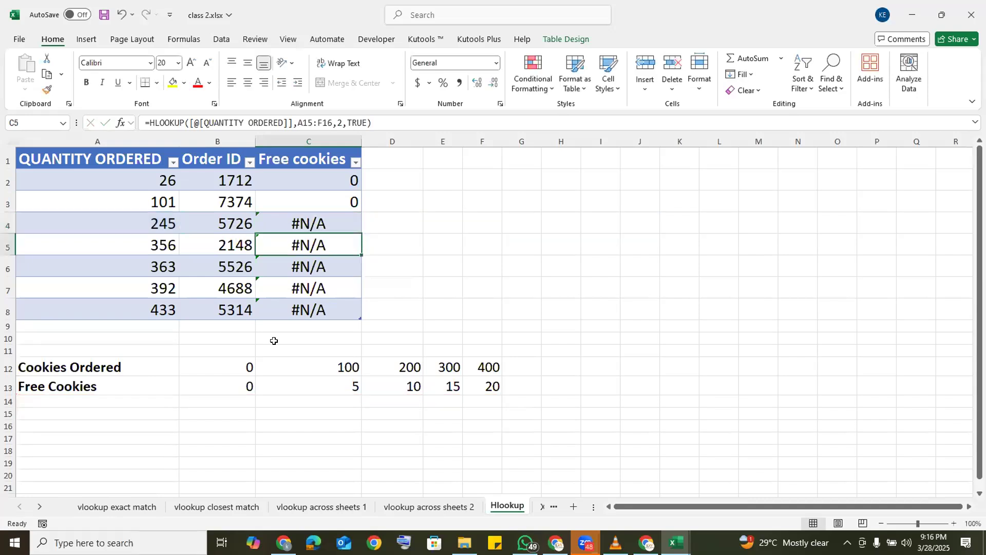
# Make the table array in the C2 formula absolute as $A$12:$F$13.
pyautogui.click(310, 176)
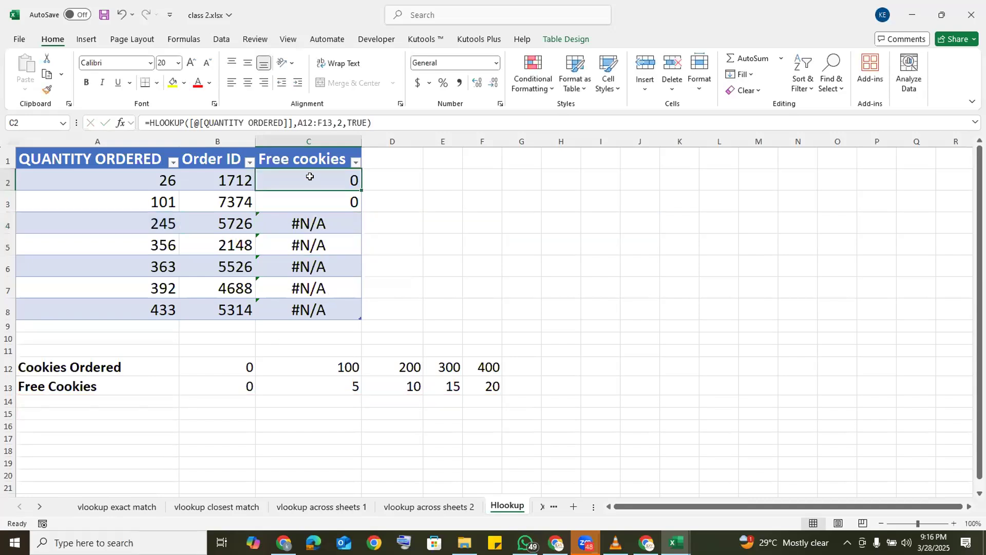
pyautogui.doubleClick(311, 177)
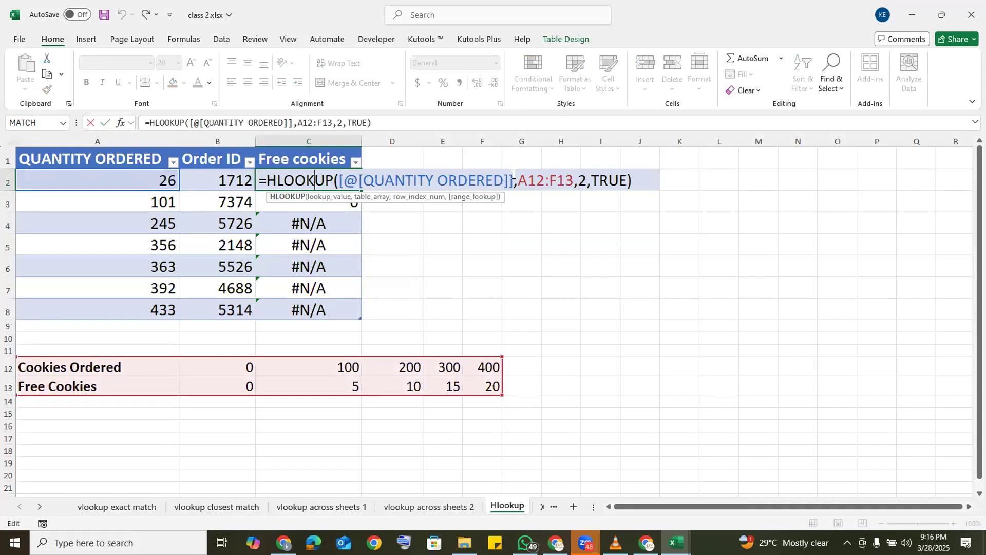
pyautogui.moveTo(517, 178); pyautogui.dragTo(579, 185)
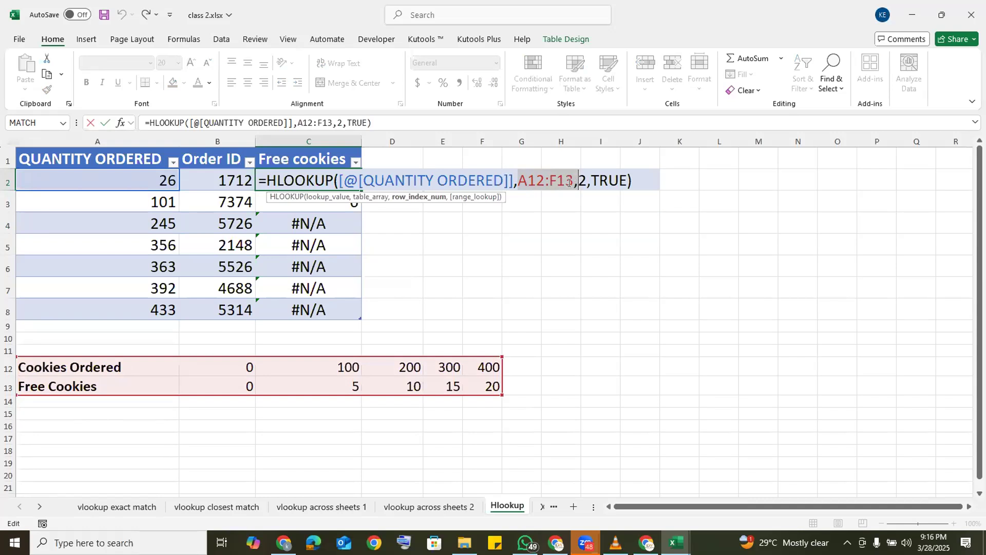
pyautogui.click(571, 180)
pyautogui.doubleClick(543, 181)
pyautogui.press('F4')
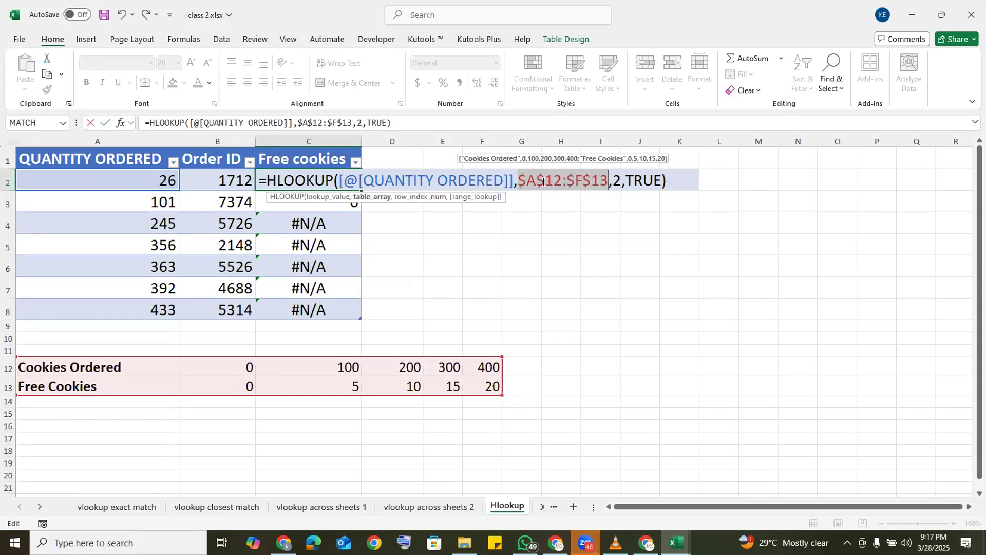
pyautogui.click(674, 182)
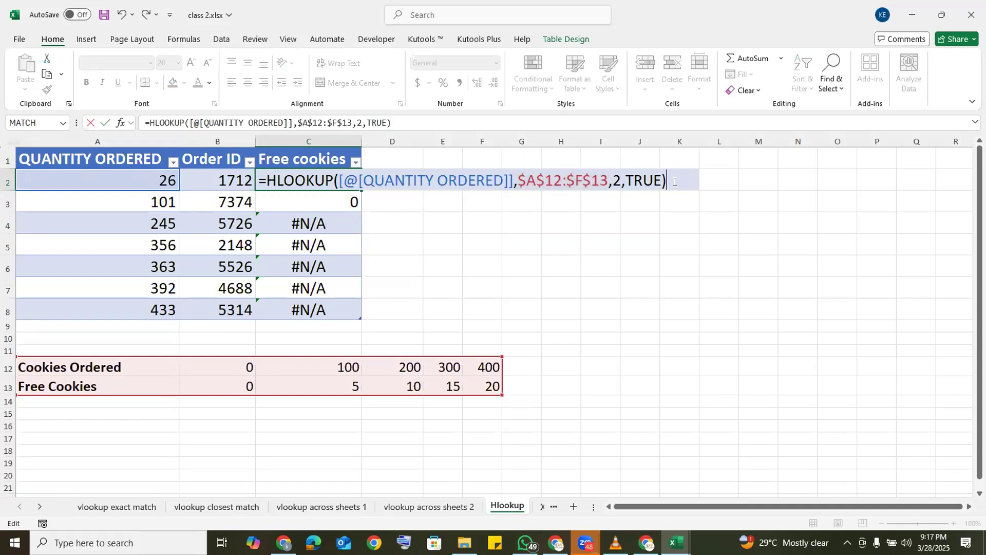
pyautogui.press('Return')
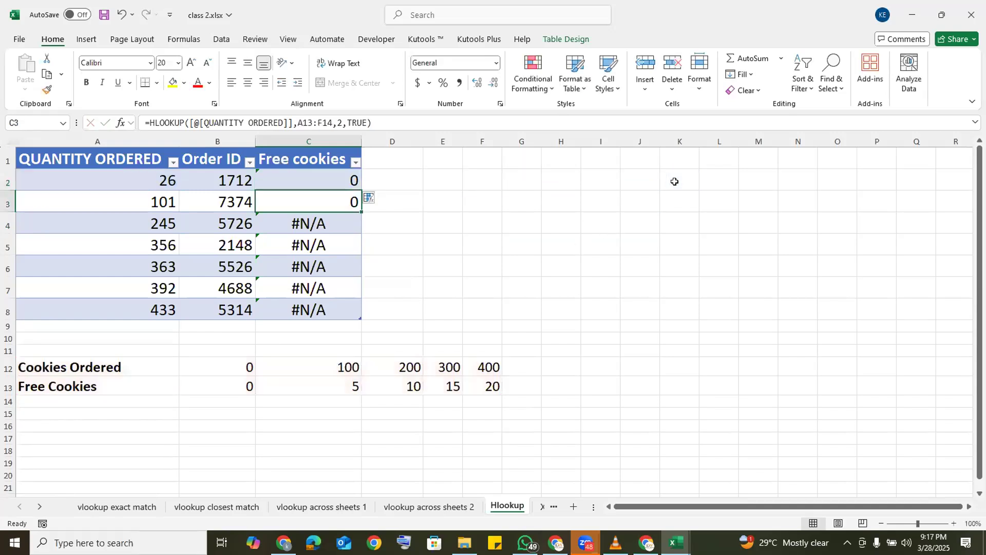
# Fill the corrected HLOOKUP formula from C2 down to C8 and check the table array references in C3 and C4.
pyautogui.click(344, 179)
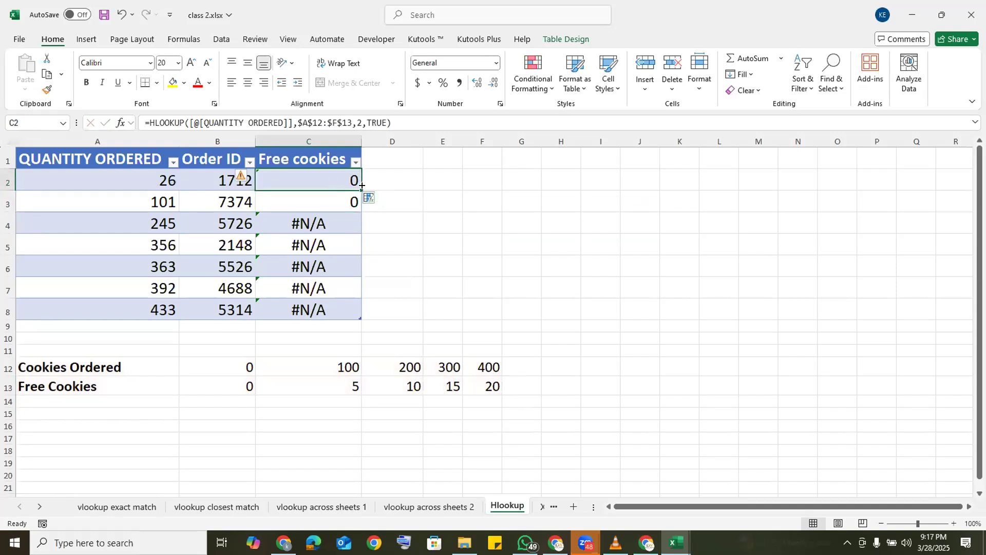
pyautogui.moveTo(361, 186); pyautogui.dragTo(346, 310)
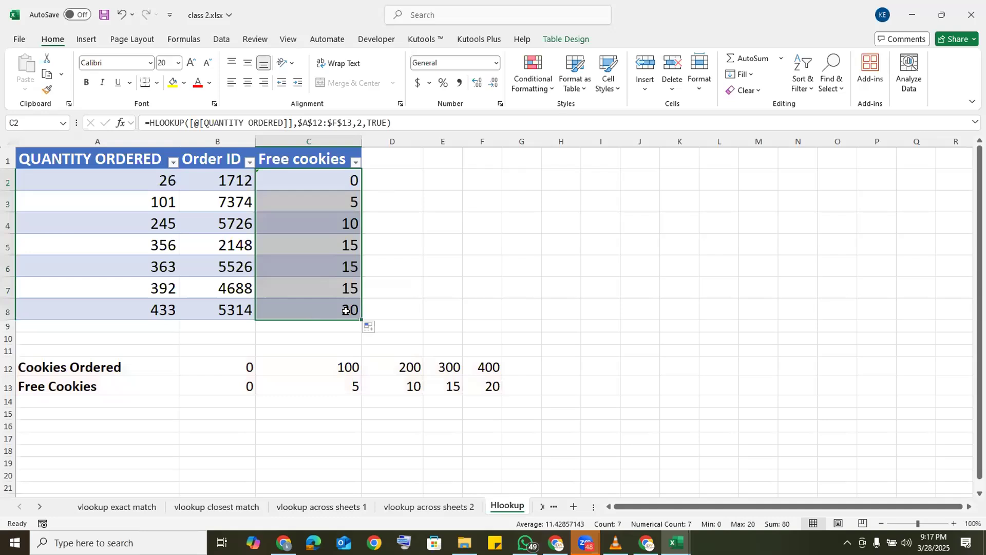
pyautogui.click(324, 195)
pyautogui.press('F2')
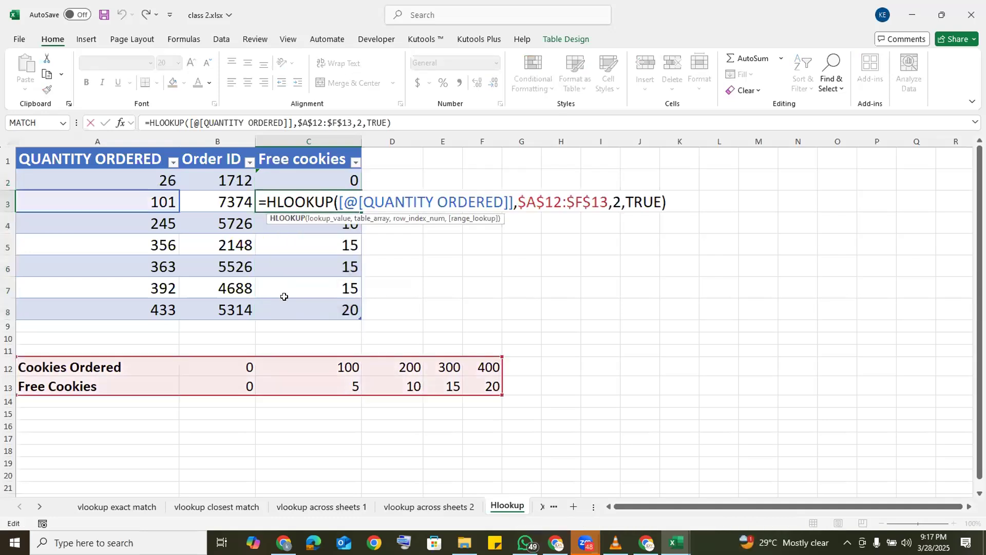
pyautogui.press('Return')
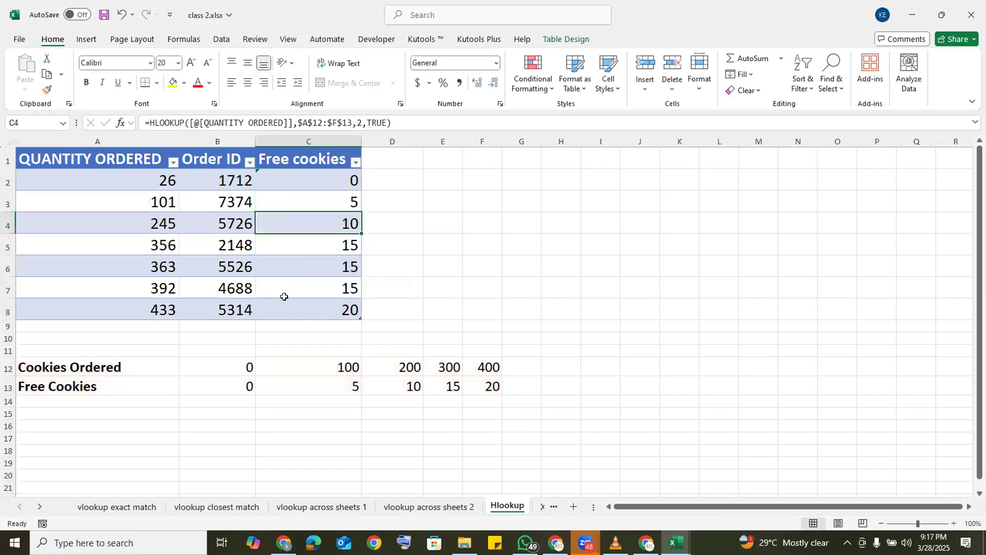
pyautogui.doubleClick(310, 224)
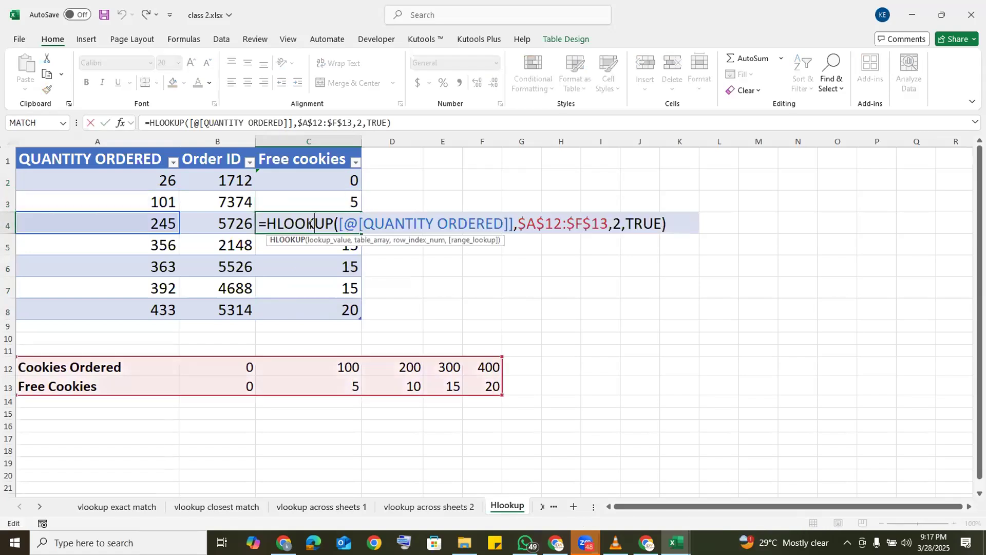
pyautogui.press('Return')
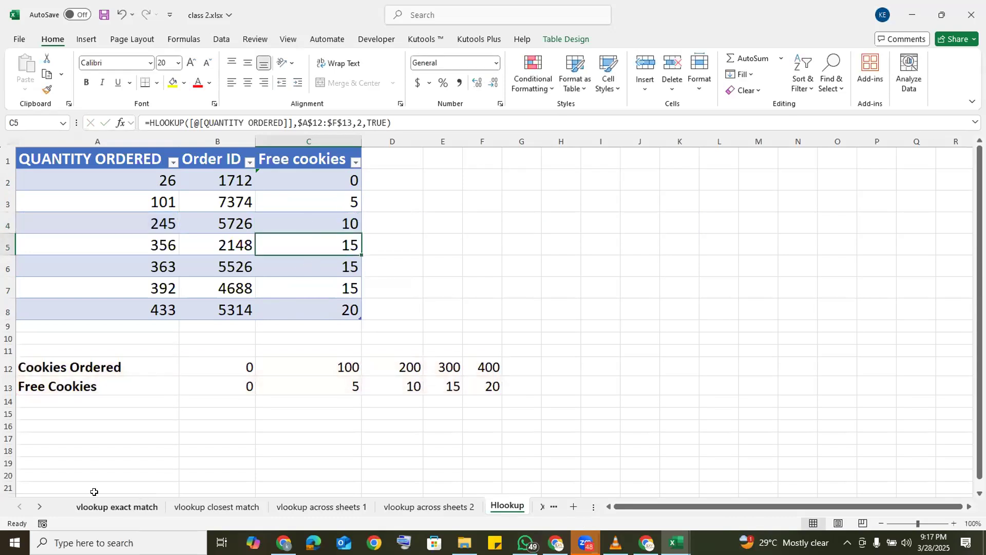
# Open the Xlookup sheet.
pyautogui.click(40, 507)
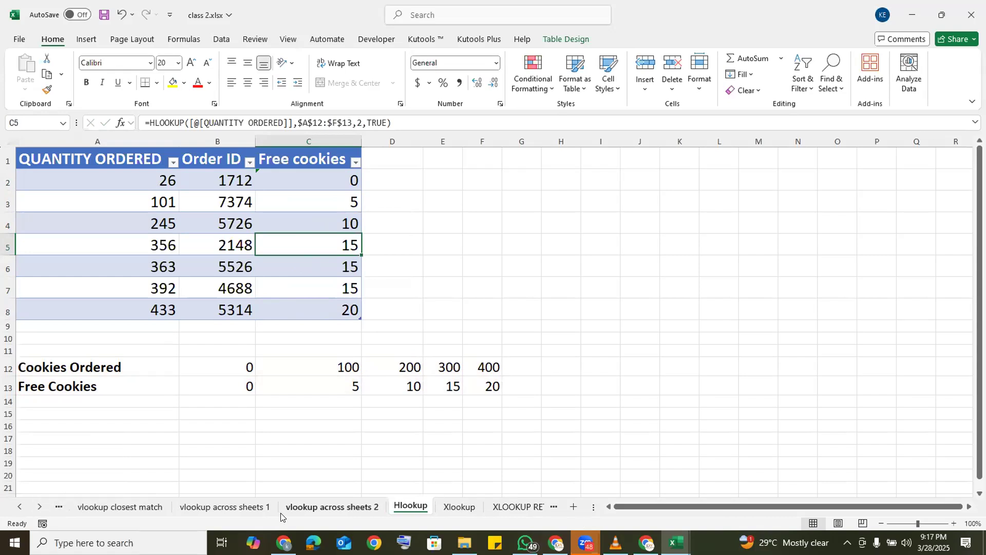
pyautogui.click(447, 508)
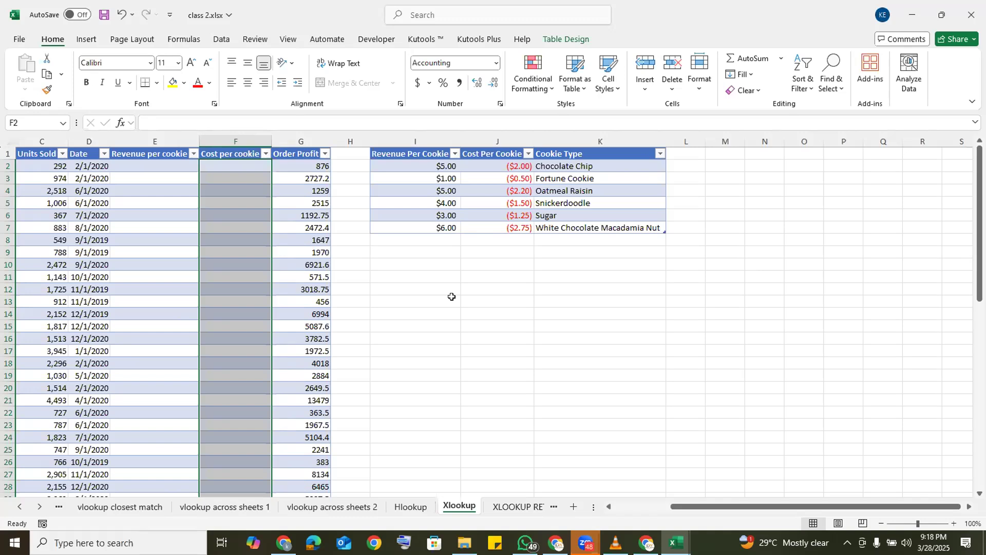
# Start an XLOOKUP formula in E2 of the Revenue per cookie column with the row's Product as the lookup value.
pyautogui.click(147, 165)
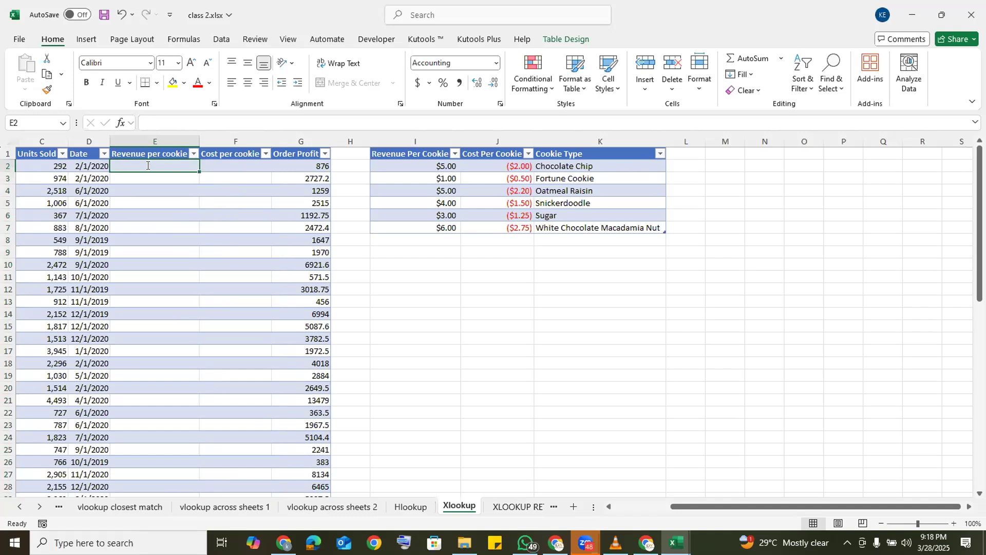
pyautogui.write('=')
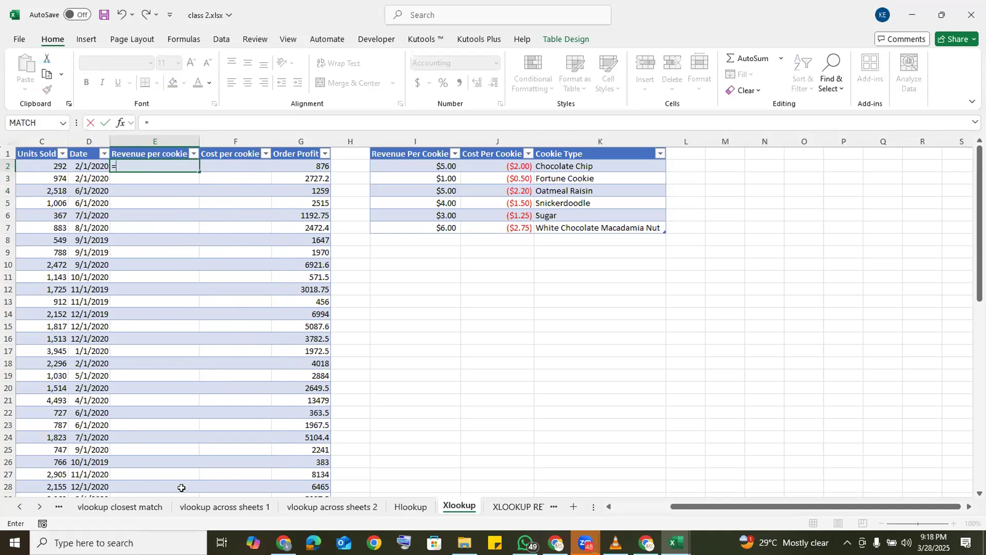
pyautogui.click(631, 509)
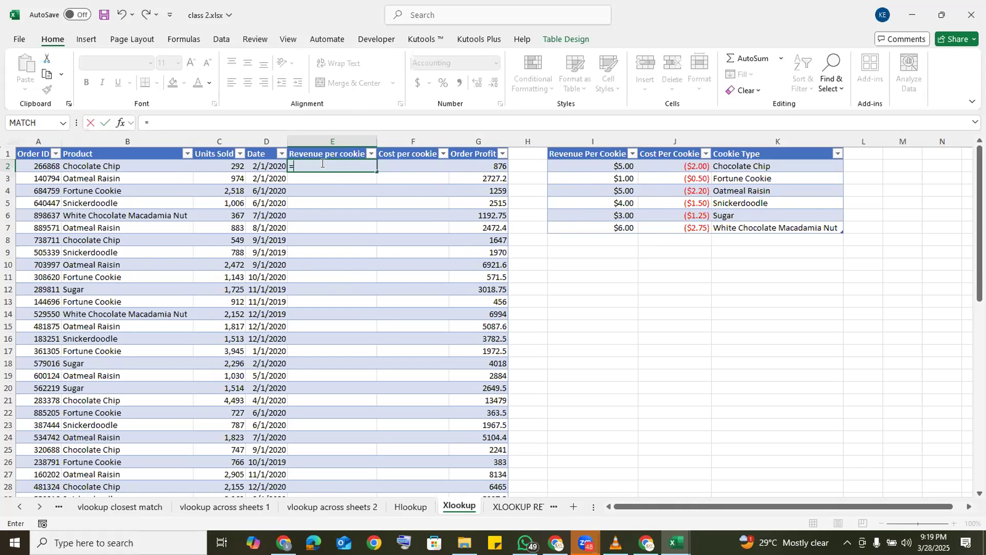
pyautogui.write('X')
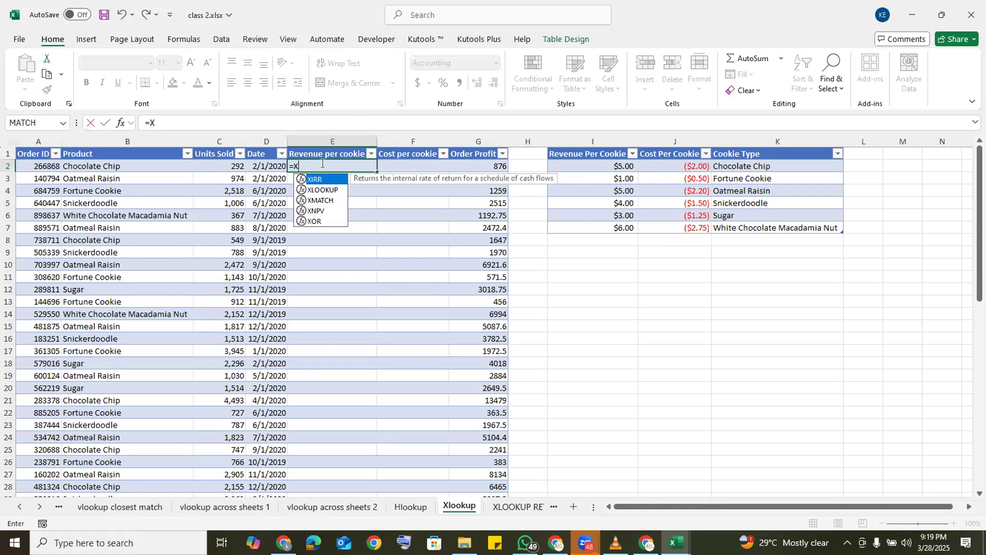
pyautogui.doubleClick(323, 189)
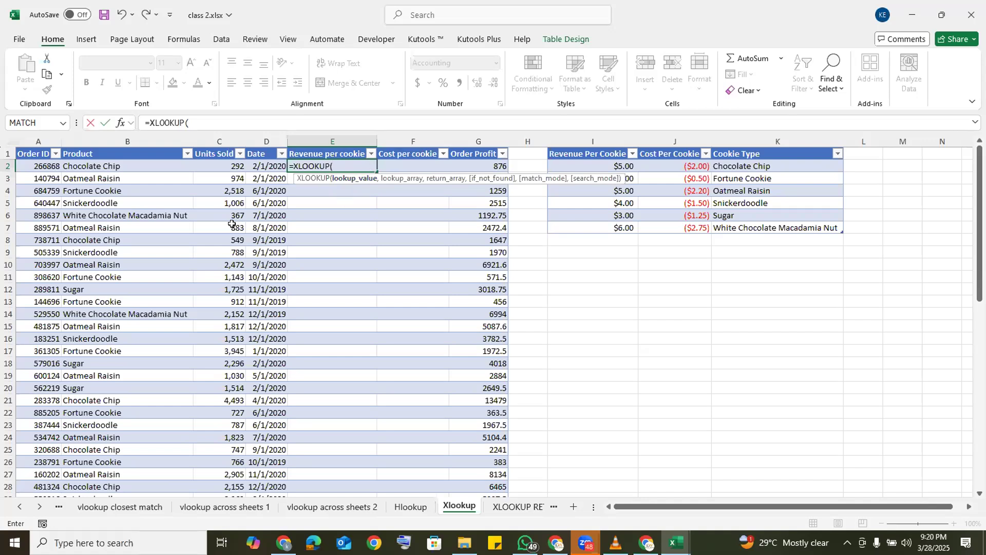
pyautogui.click(89, 165)
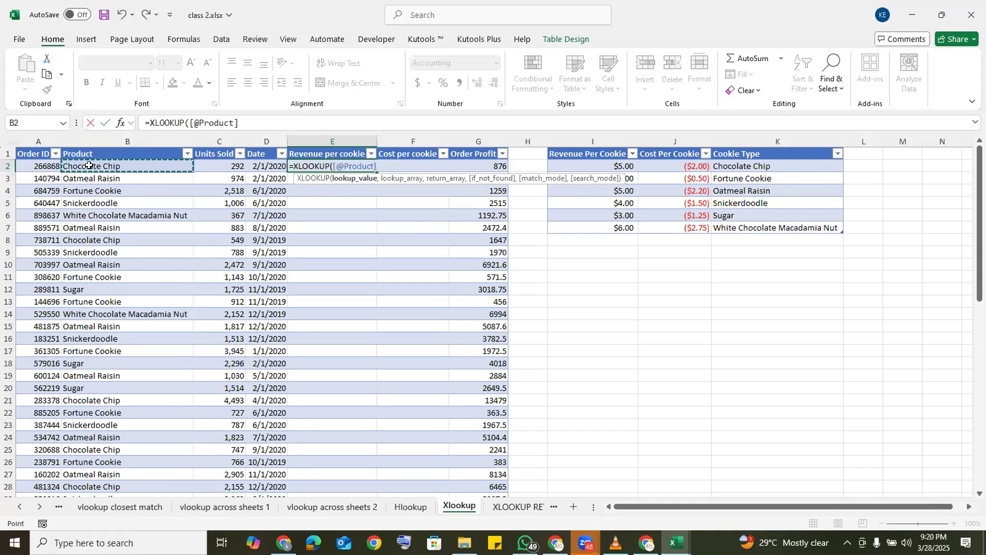
pyautogui.write(',')
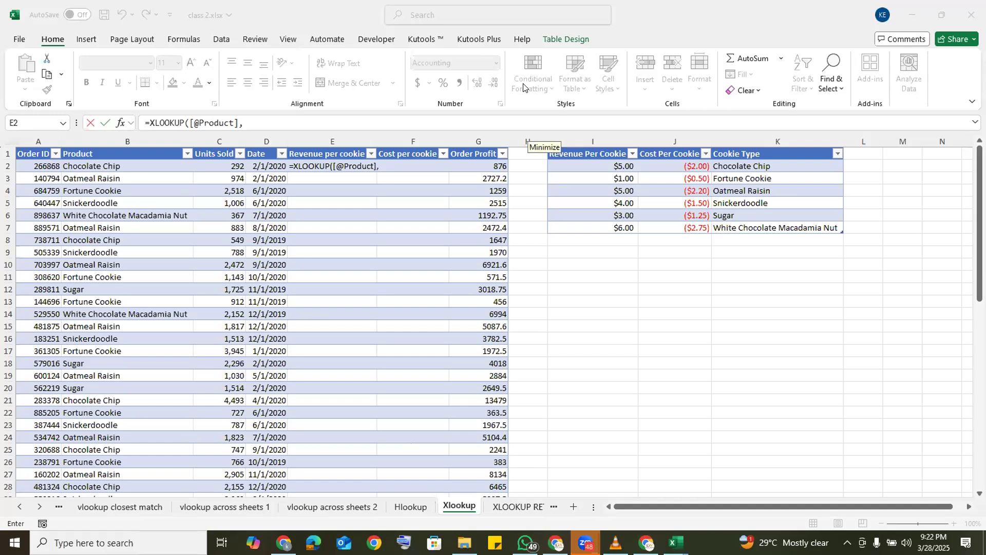
pyautogui.click(381, 164)
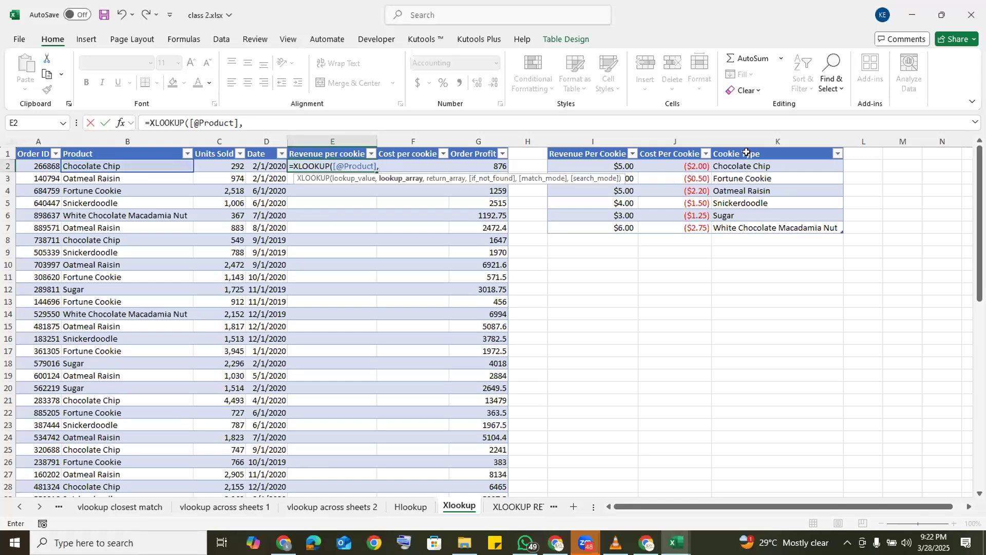
# Set the whole Cookie Type column as the lookup array and the whole Revenue Per Cookie column as the return array, headers included.
pyautogui.moveTo(747, 151); pyautogui.dragTo(742, 225)
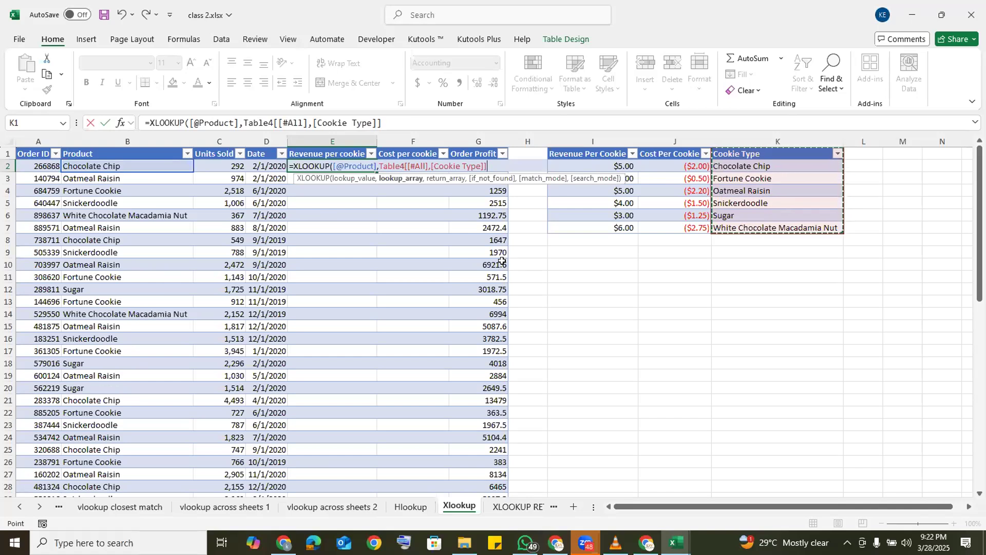
pyautogui.write(',')
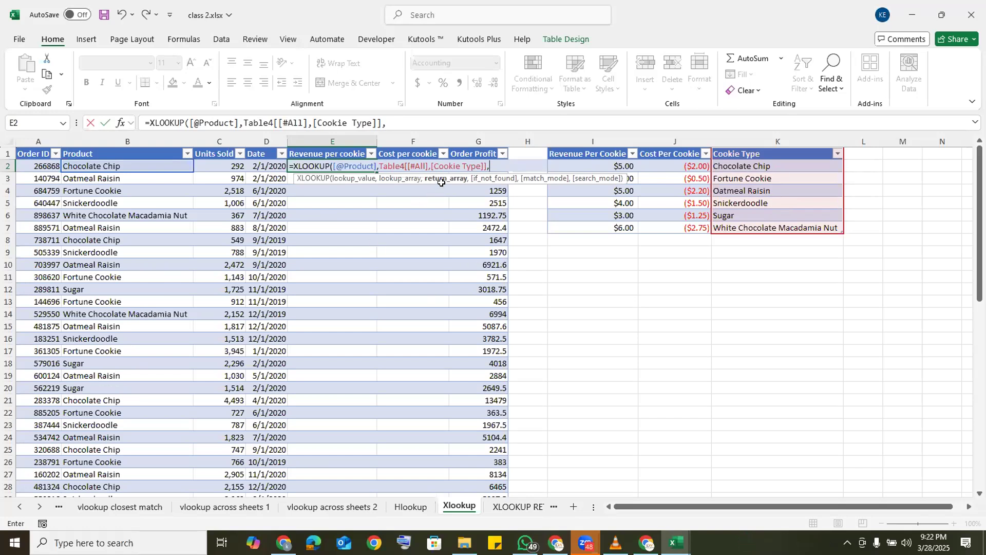
pyautogui.moveTo(587, 151); pyautogui.dragTo(585, 227)
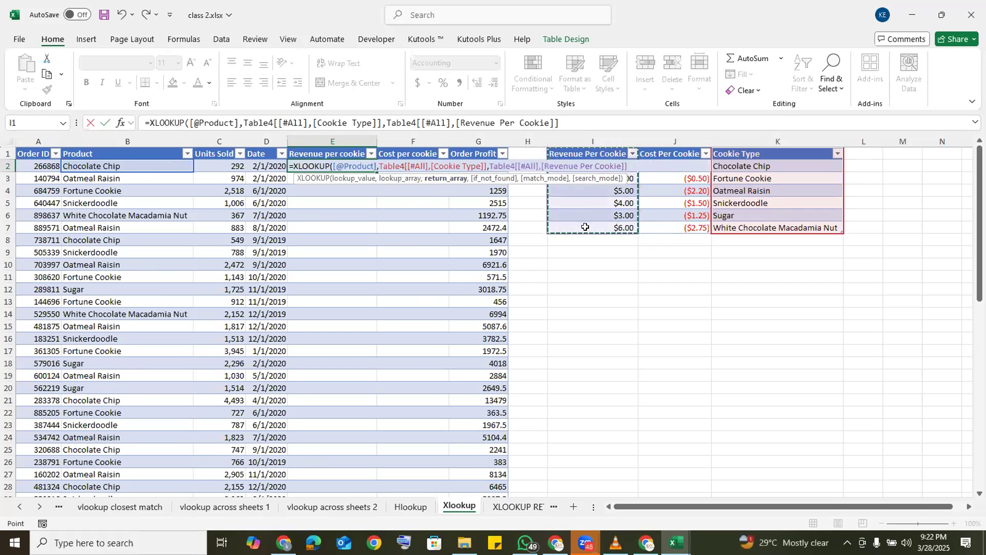
pyautogui.write(',')
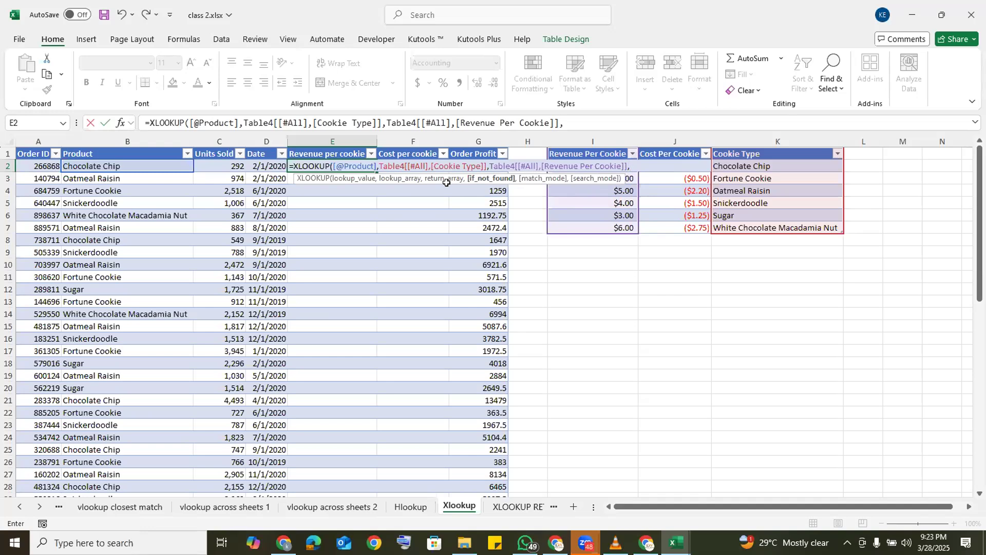
# Complete the E2 XLOOKUP with "NOT FOUND" as the if-not-found text and 0 (exact match) as the match mode, omitting the search mode.
pyautogui.write('"NOT FOUND')
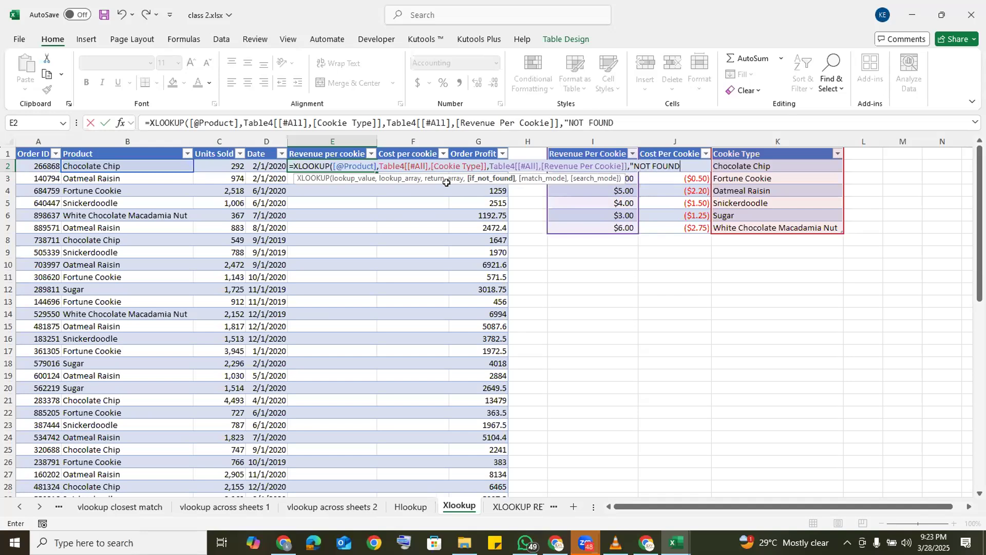
pyautogui.write('",')
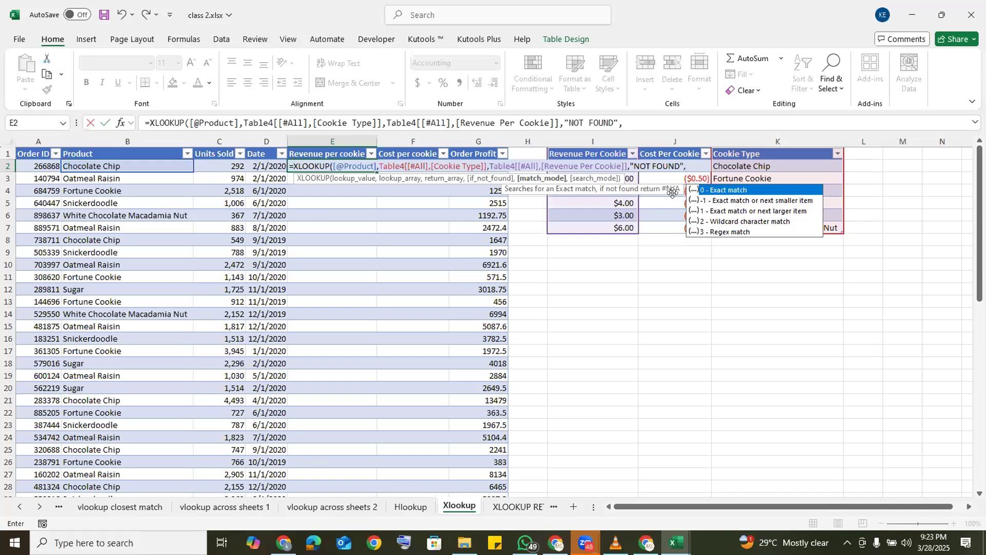
pyautogui.doubleClick(746, 190)
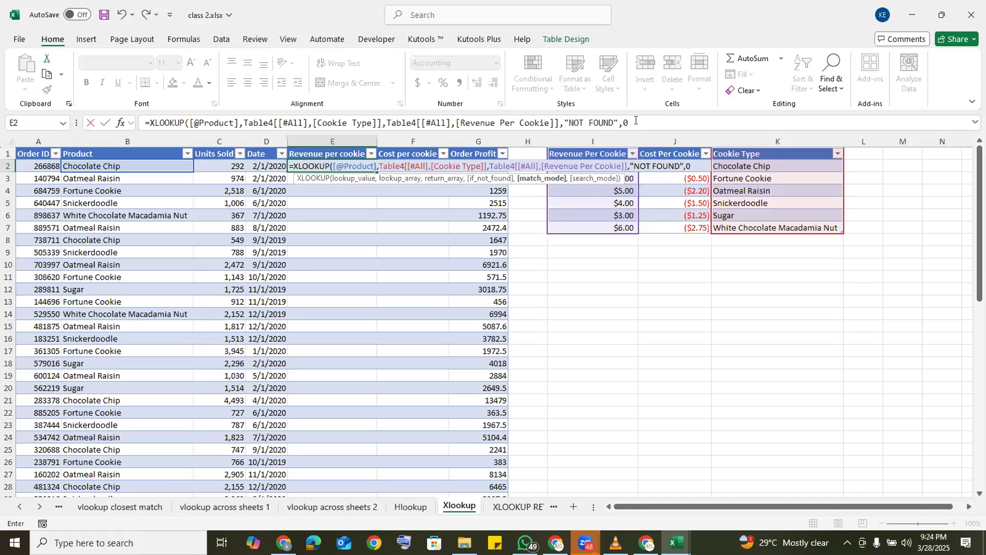
pyautogui.write(',')
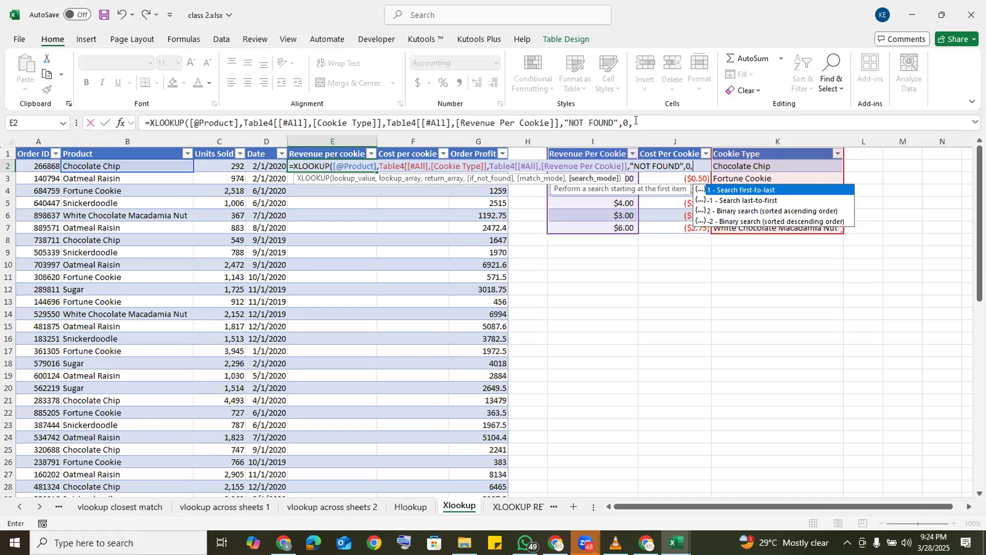
pyautogui.press('BackSpace')
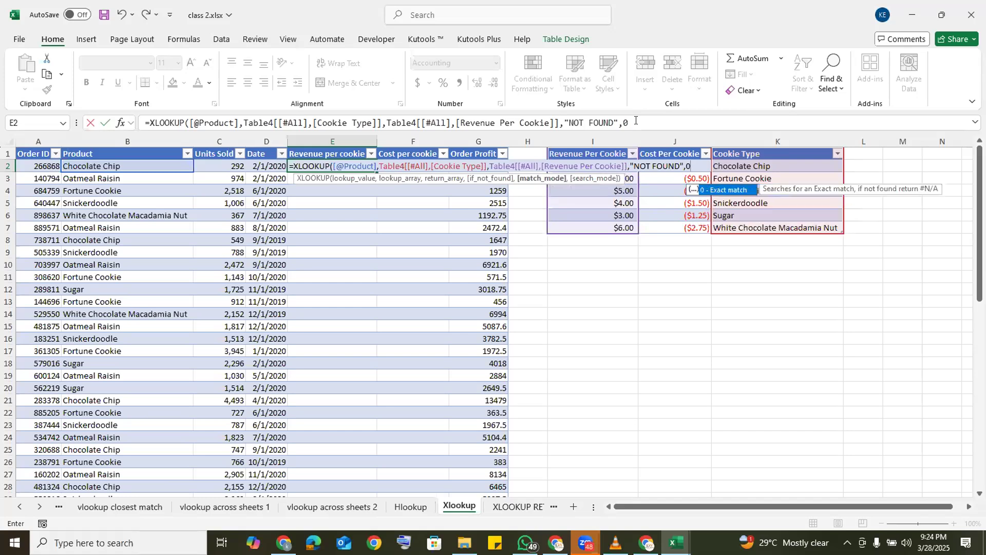
pyautogui.write(')')
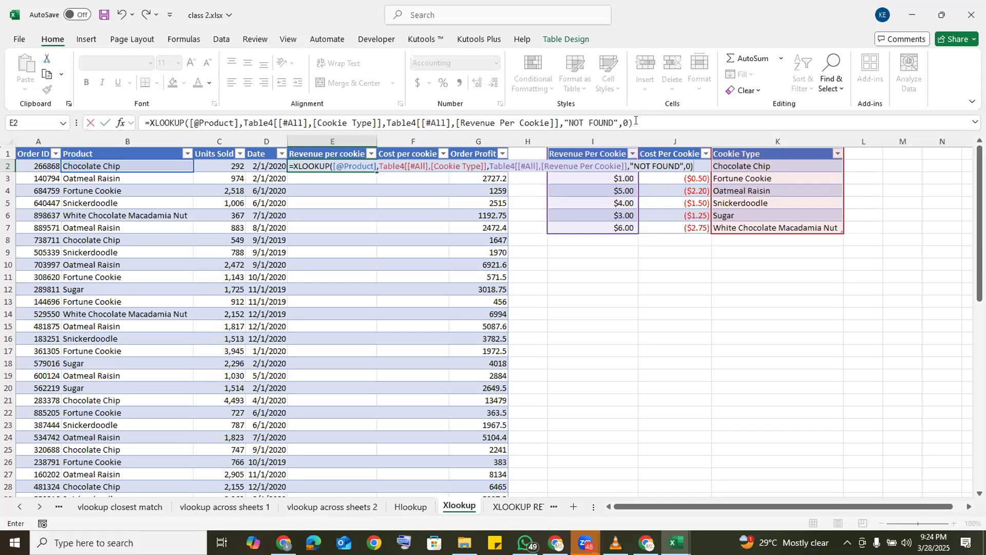
pyautogui.press('Return')
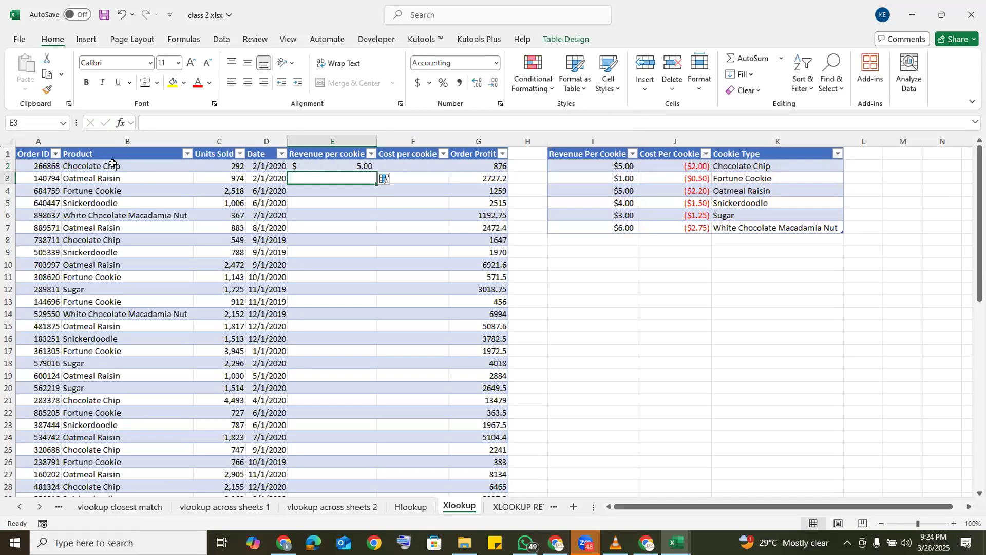
# Fill the XLOOKUP formula from E2 down the entire Revenue per cookie column.
pyautogui.click(325, 162)
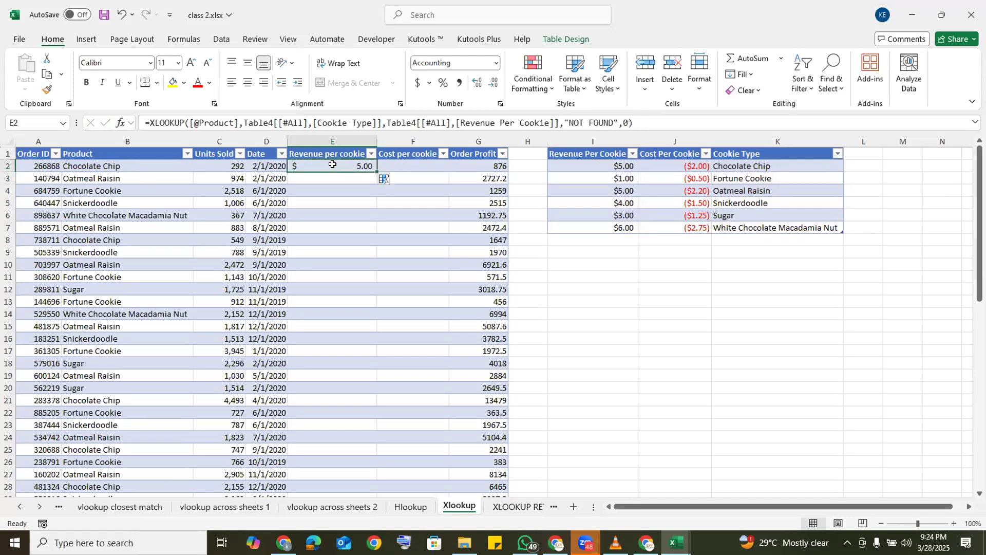
pyautogui.doubleClick(374, 169)
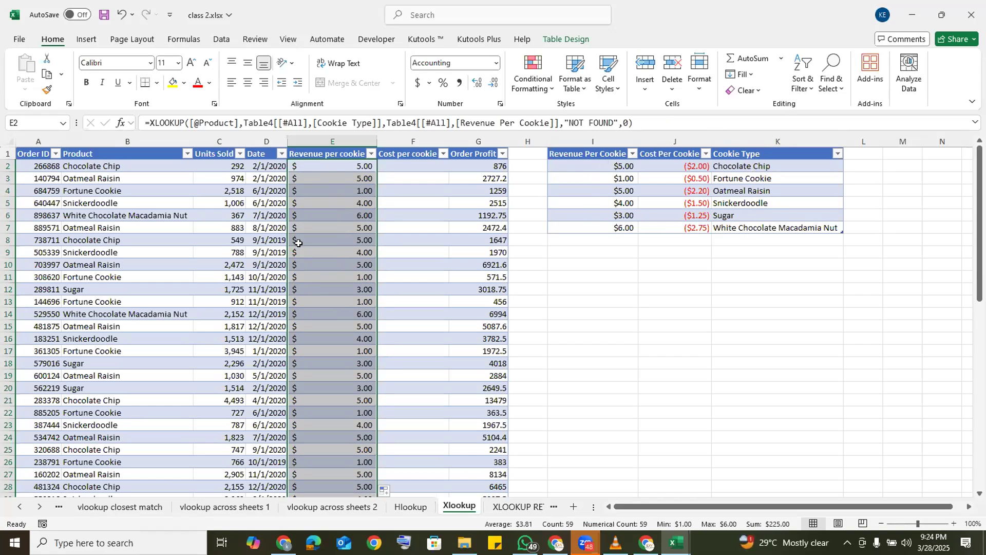
# Start an XLOOKUP formula in F2 of the Cost per cookie column with the row's Product as the lookup value.
pyautogui.click(427, 163)
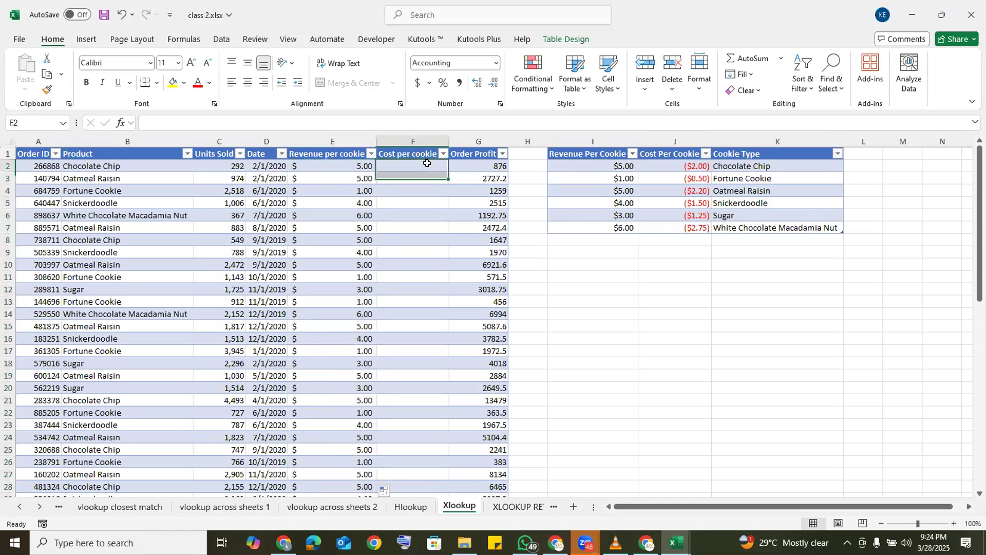
pyautogui.write('=')
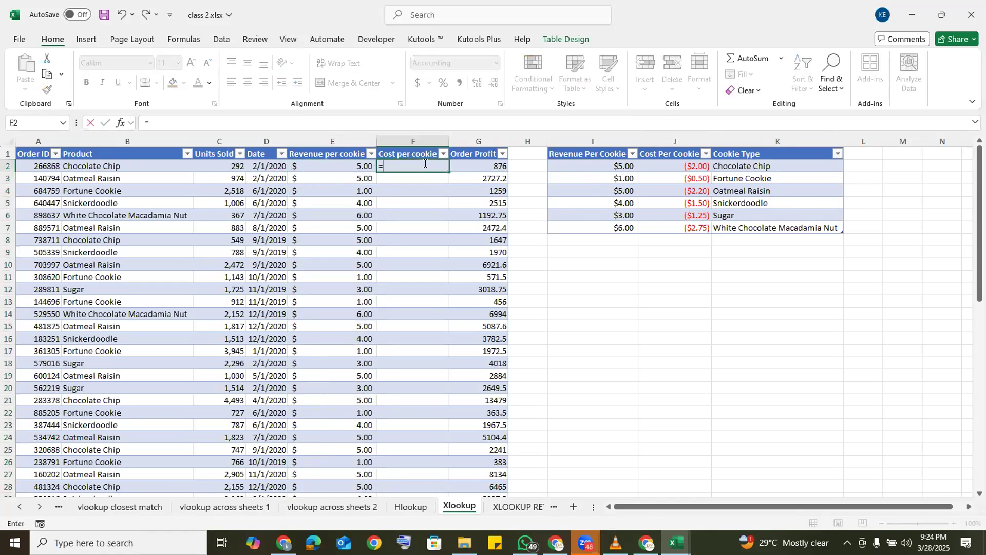
pyautogui.write('X')
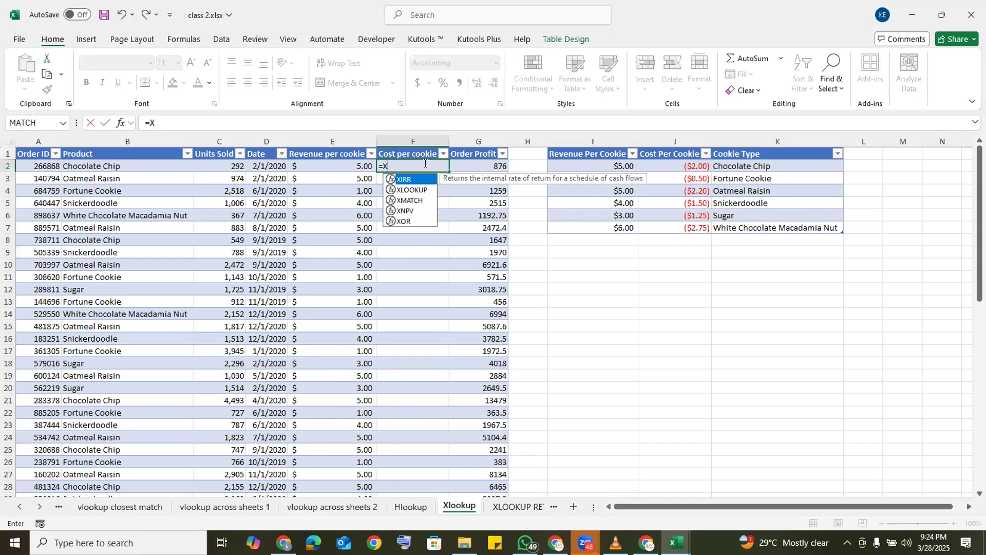
pyautogui.write('LO')
pyautogui.press('Tab')
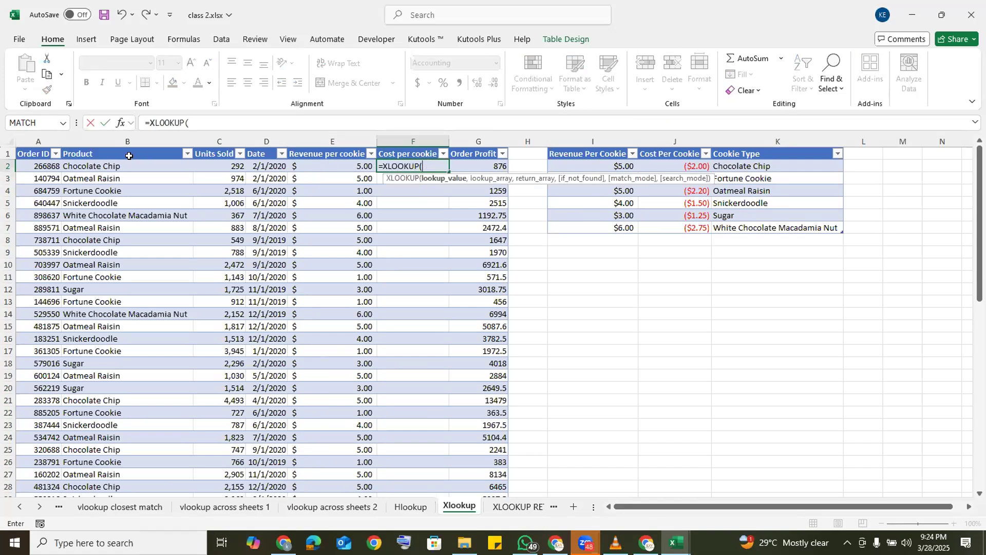
pyautogui.click(112, 164)
pyautogui.write(',')
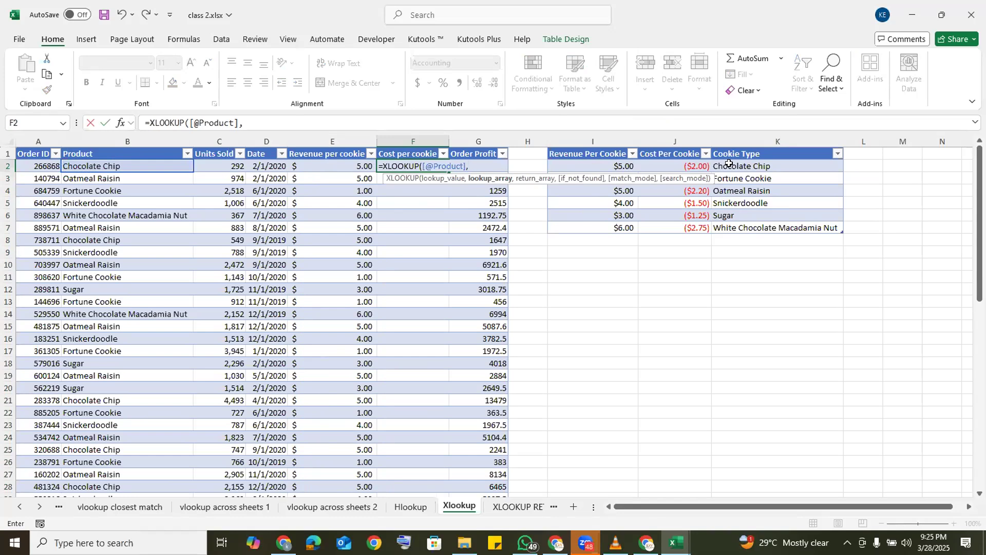
# Complete the F2 XLOOKUP with Cookie Type as lookup array, Cost Per Cookie as return array, an empty if-not-found argument and exact match 0.
pyautogui.moveTo(728, 155); pyautogui.dragTo(727, 223)
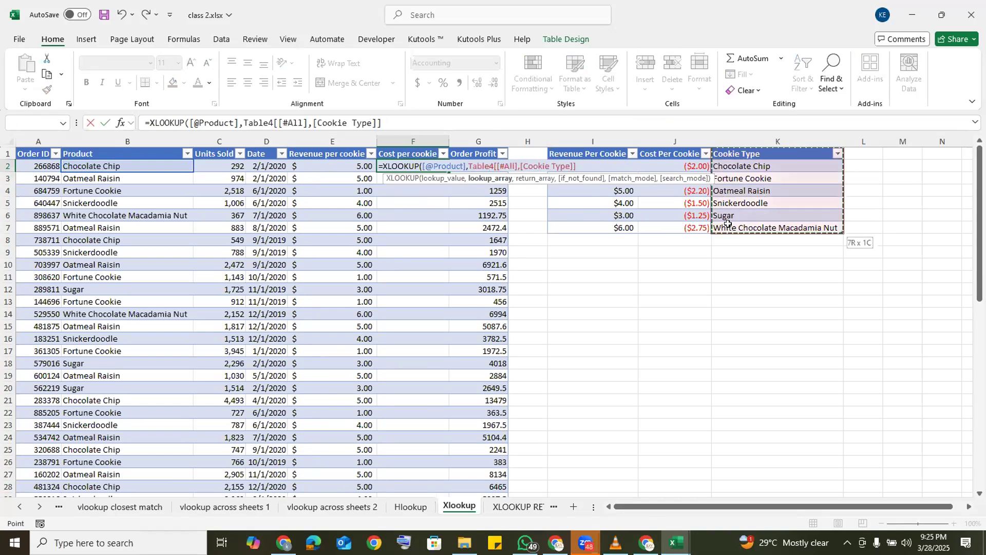
pyautogui.write(',')
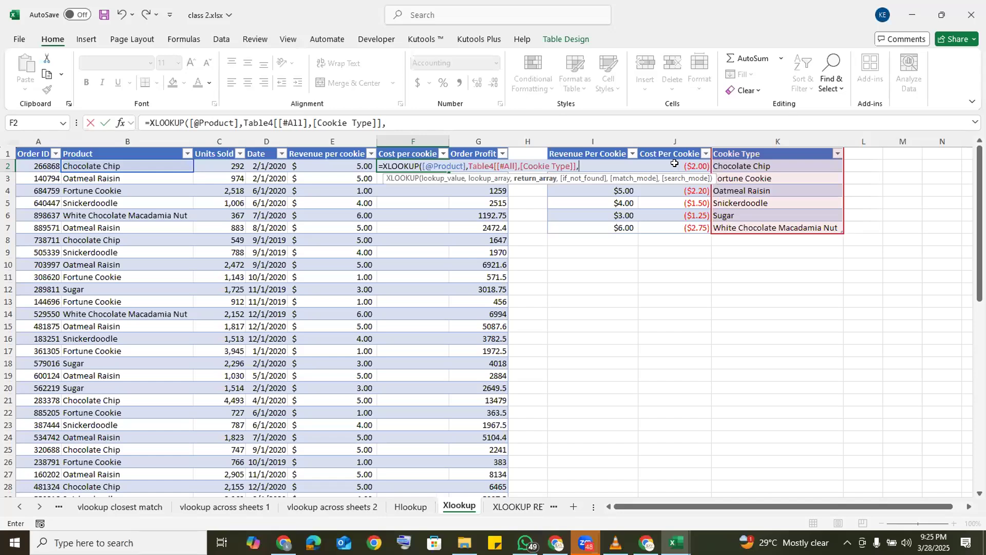
pyautogui.moveTo(671, 151); pyautogui.dragTo(669, 227)
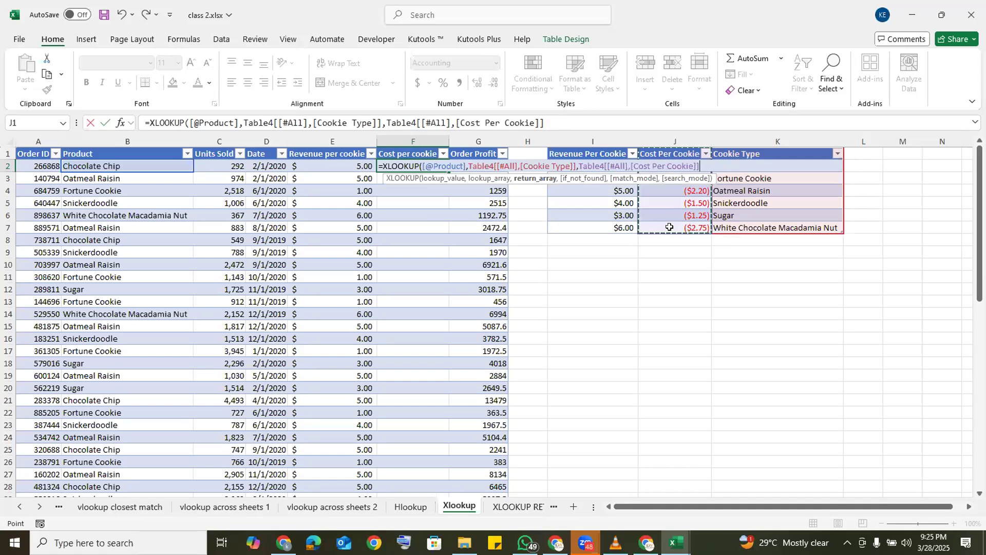
pyautogui.write(',')
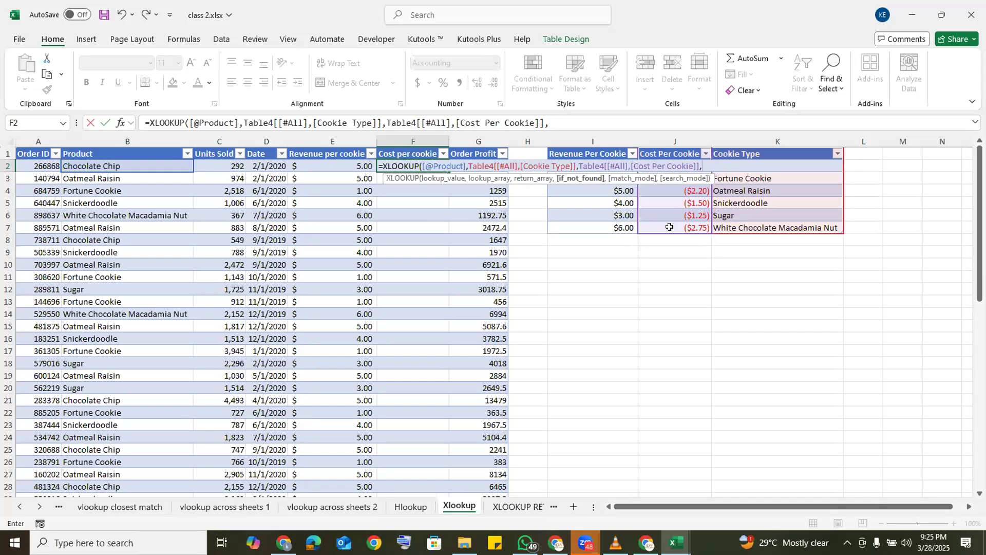
pyautogui.write(',')
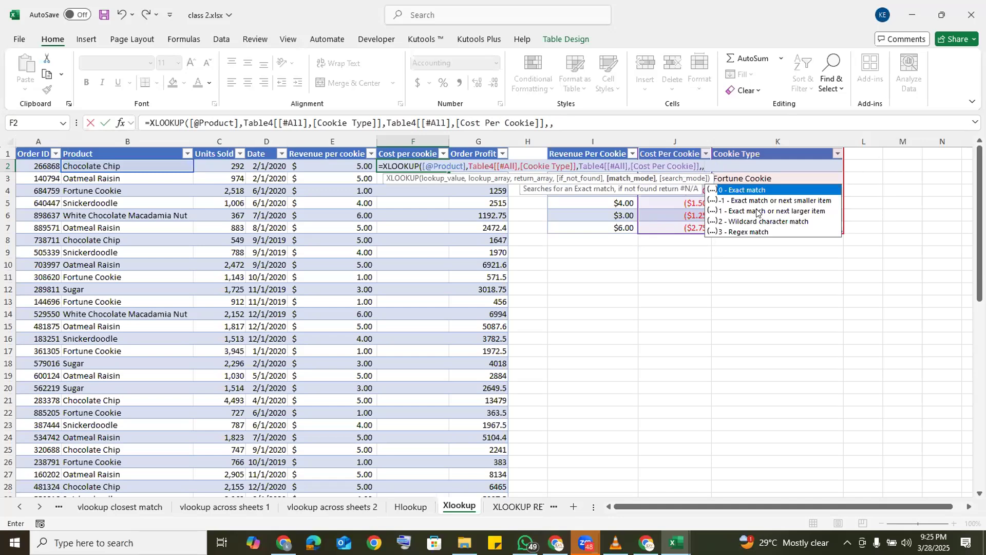
pyautogui.doubleClick(758, 190)
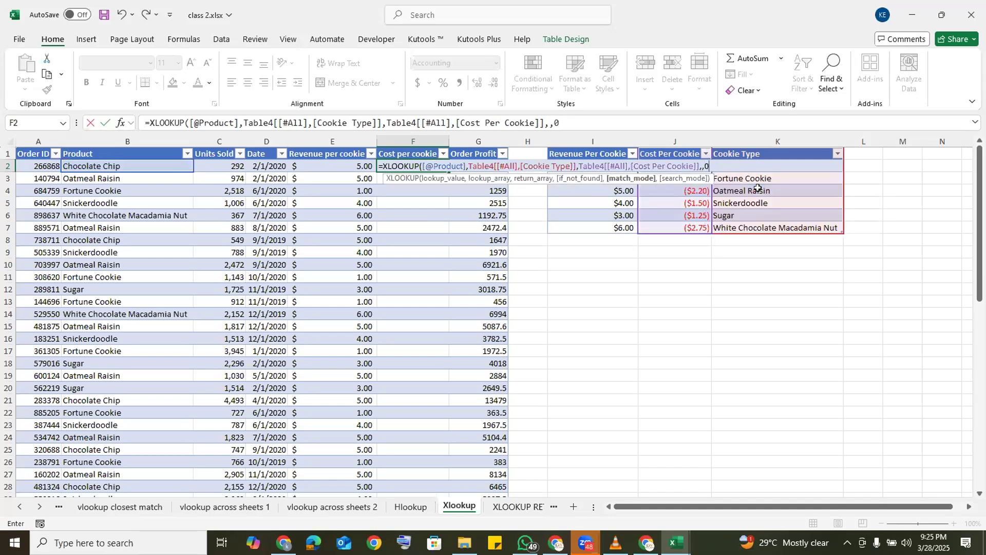
pyautogui.write(')')
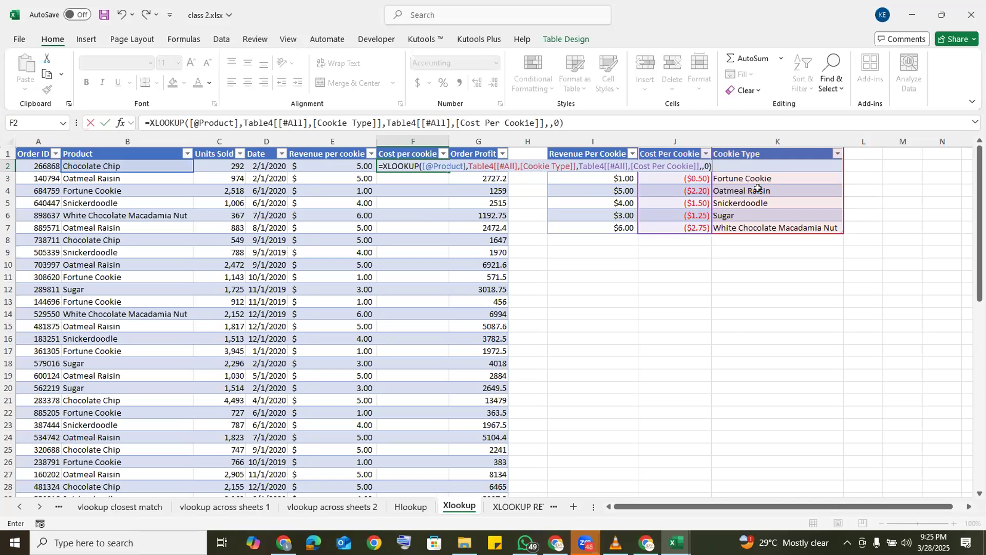
pyautogui.press('Return')
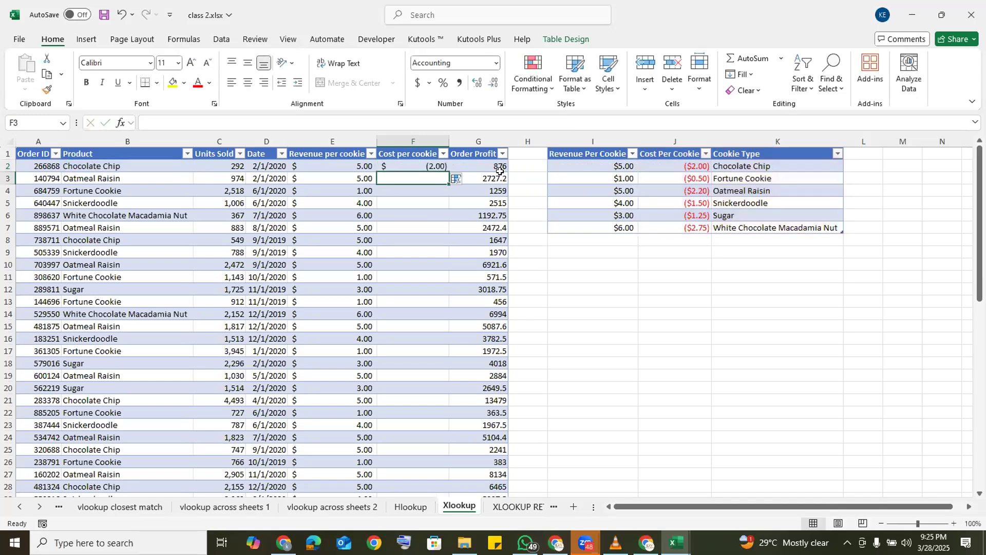
# Fill the XLOOKUP formula from F2 down the entire Cost per cookie column.
pyautogui.click(417, 166)
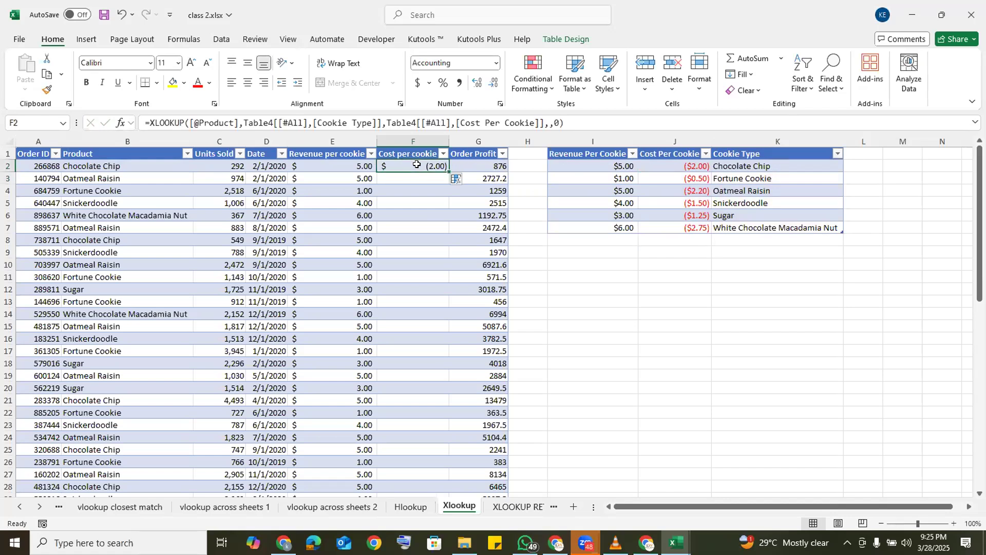
pyautogui.doubleClick(445, 169)
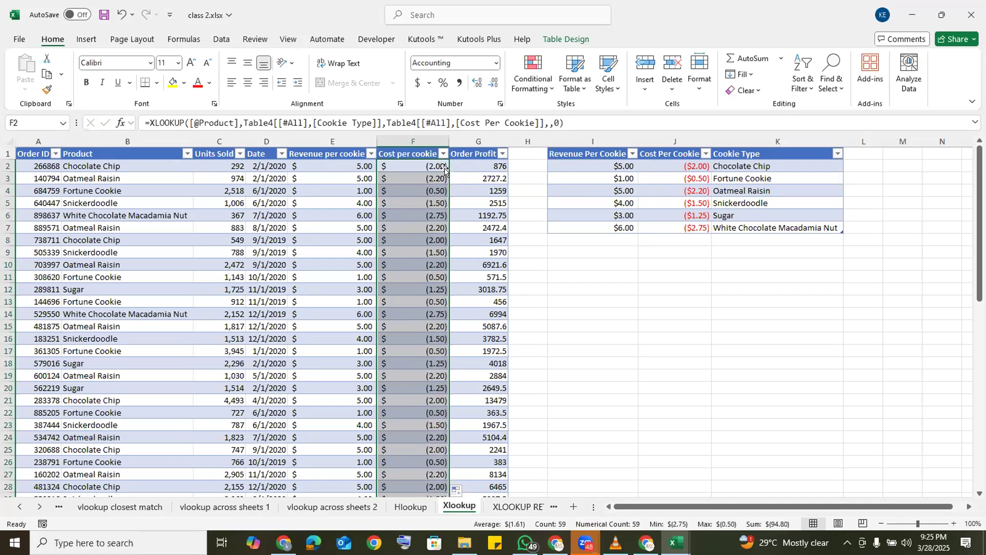